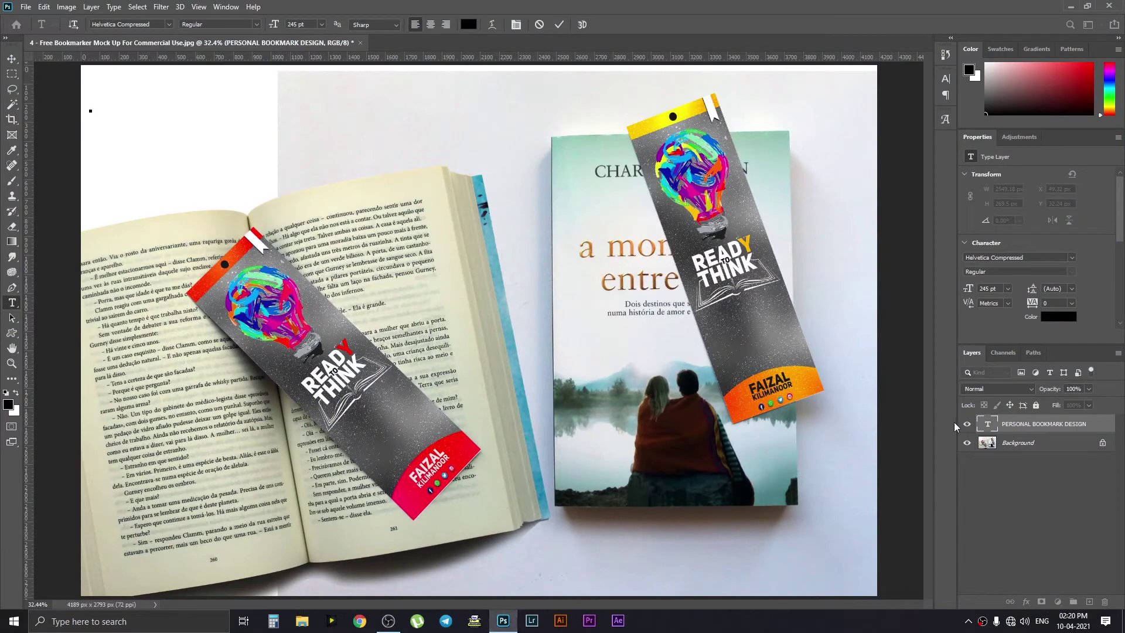
# Step: Type the title 'PERSONAL BOOKMARK DESIGN' onto the mockup
pyautogui.write('PERSONAL BOOKMAR')
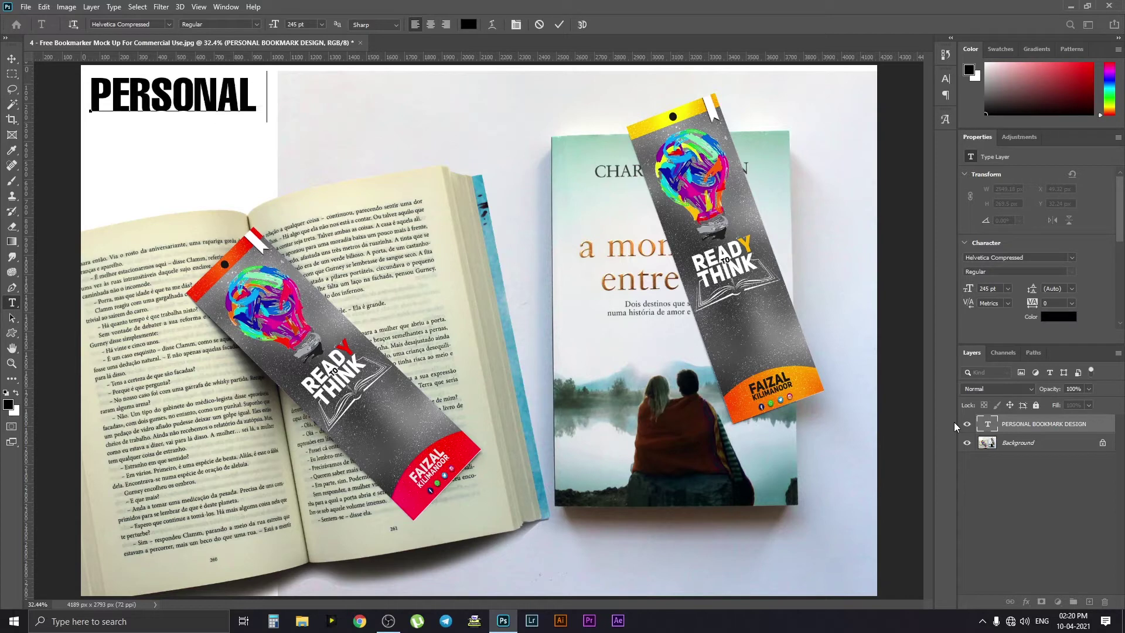
pyautogui.write('K DESIGN')
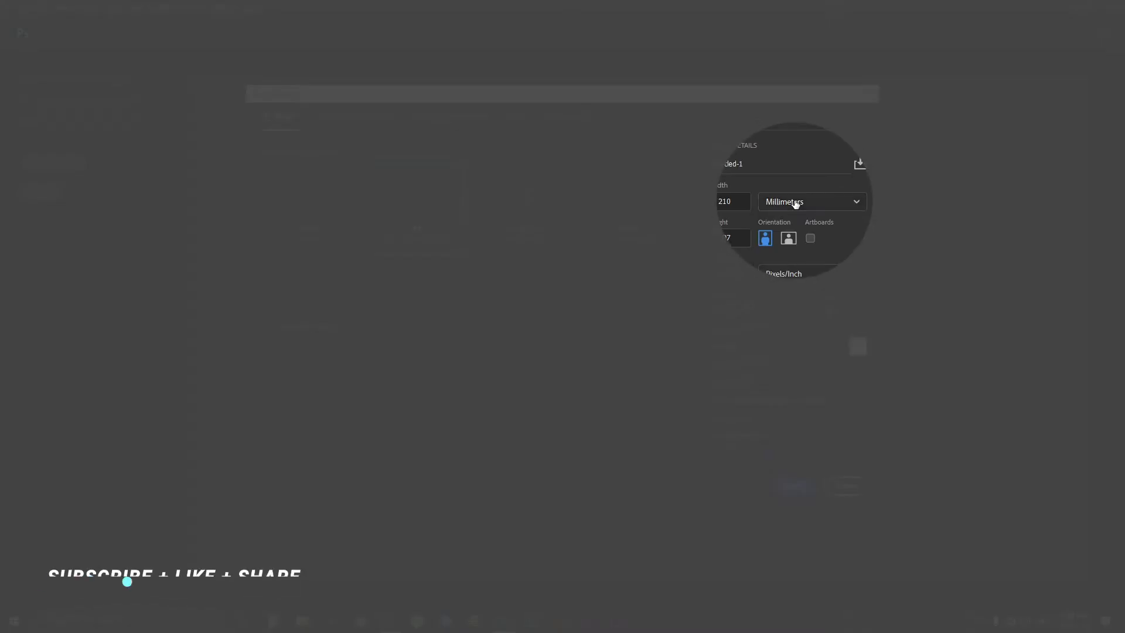
# Step: Create a new document 2 inches wide by 6 inches tall at 300 ppi
pyautogui.click(798, 202)
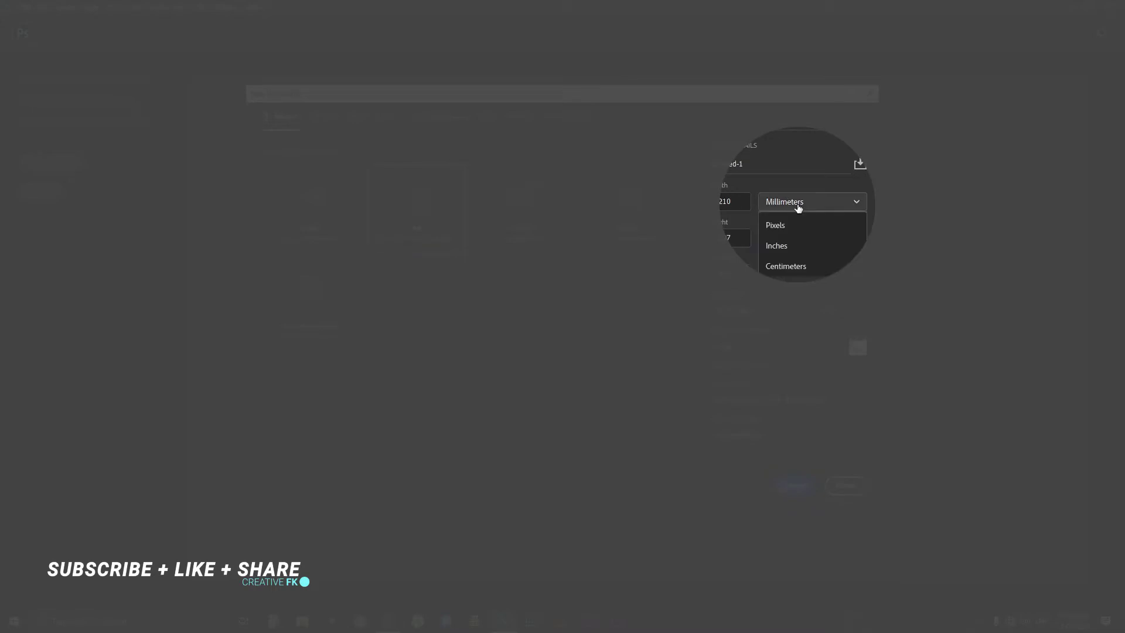
pyautogui.click(789, 244)
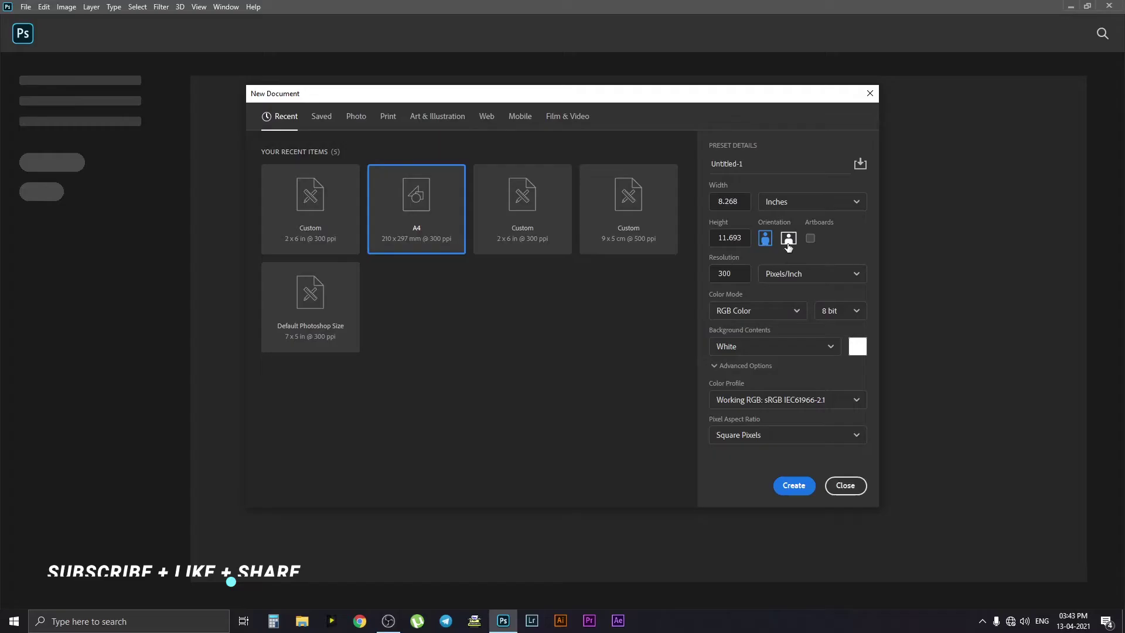
pyautogui.doubleClick(744, 203)
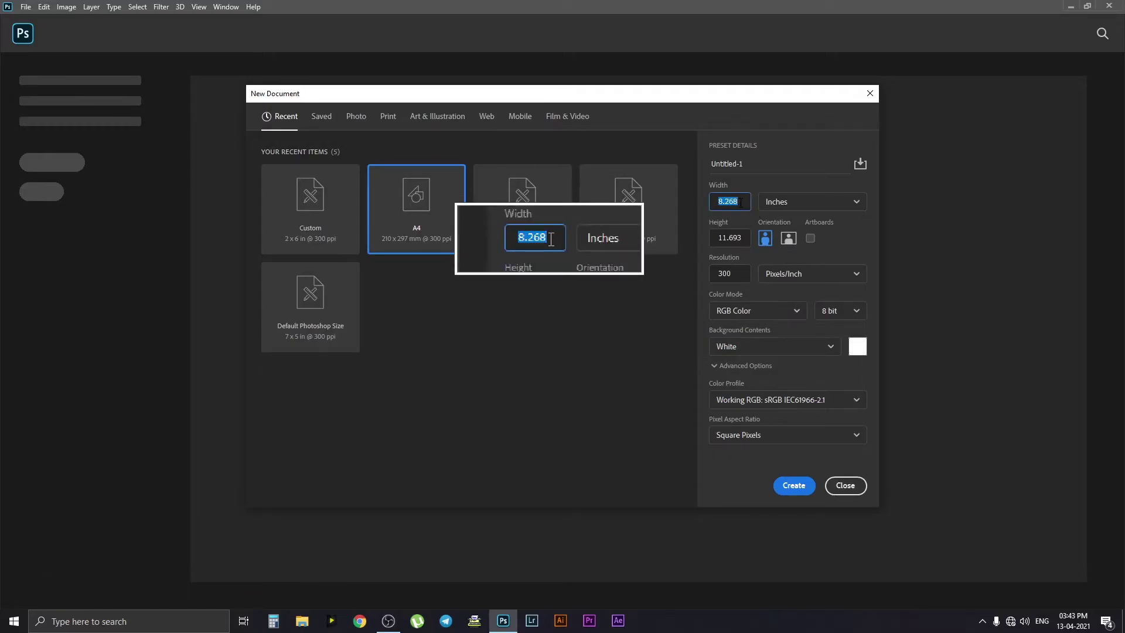
pyautogui.write('2')
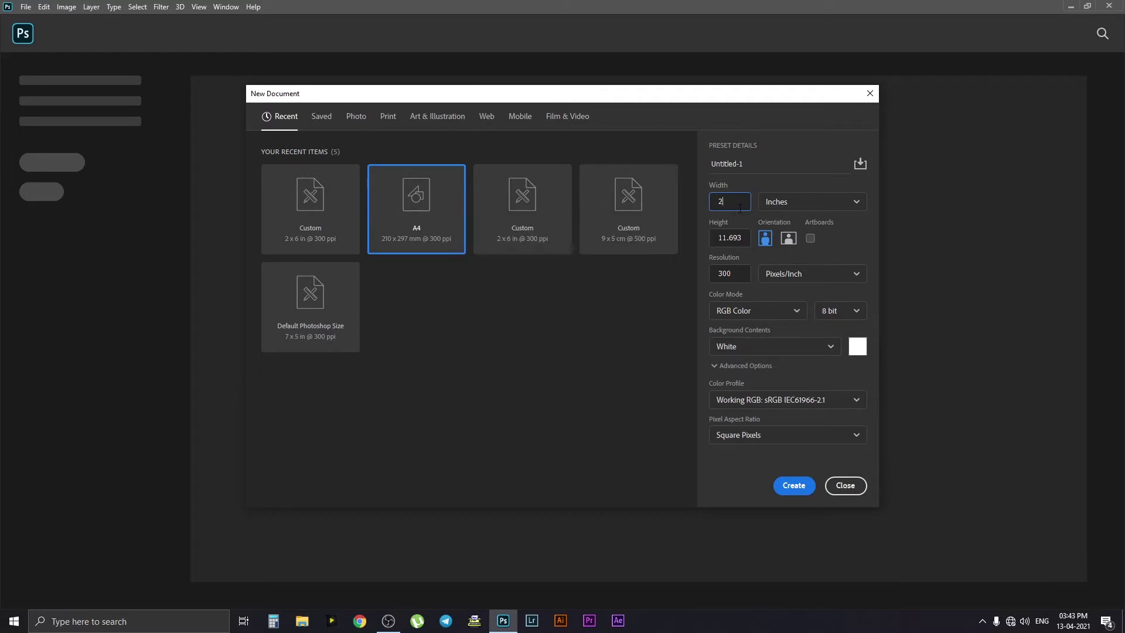
pyautogui.doubleClick(738, 239)
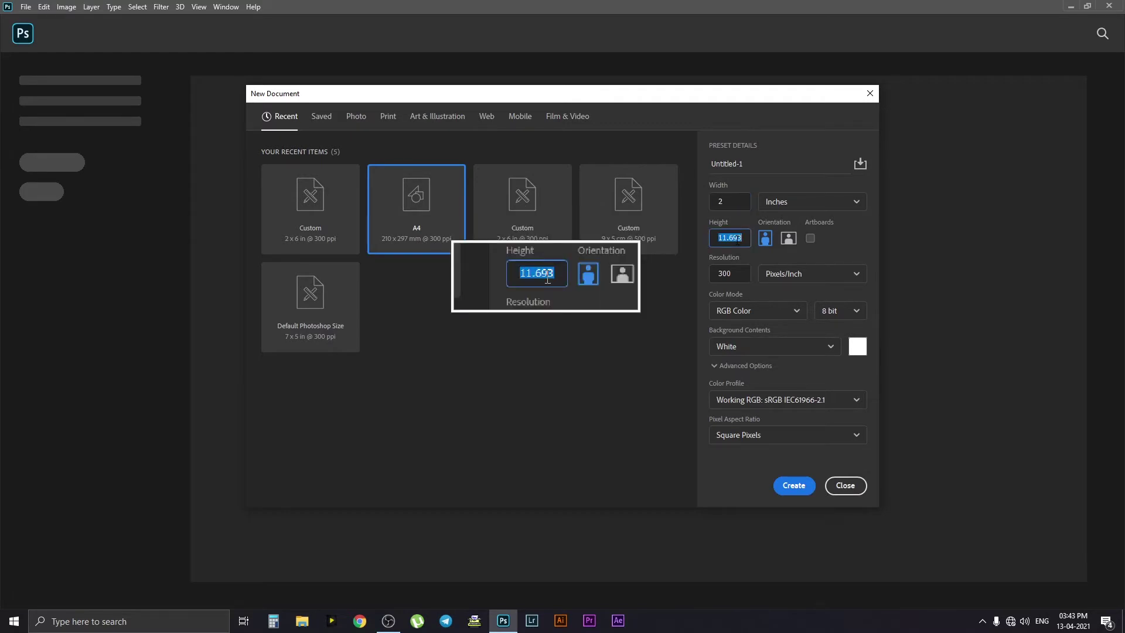
pyautogui.write('6')
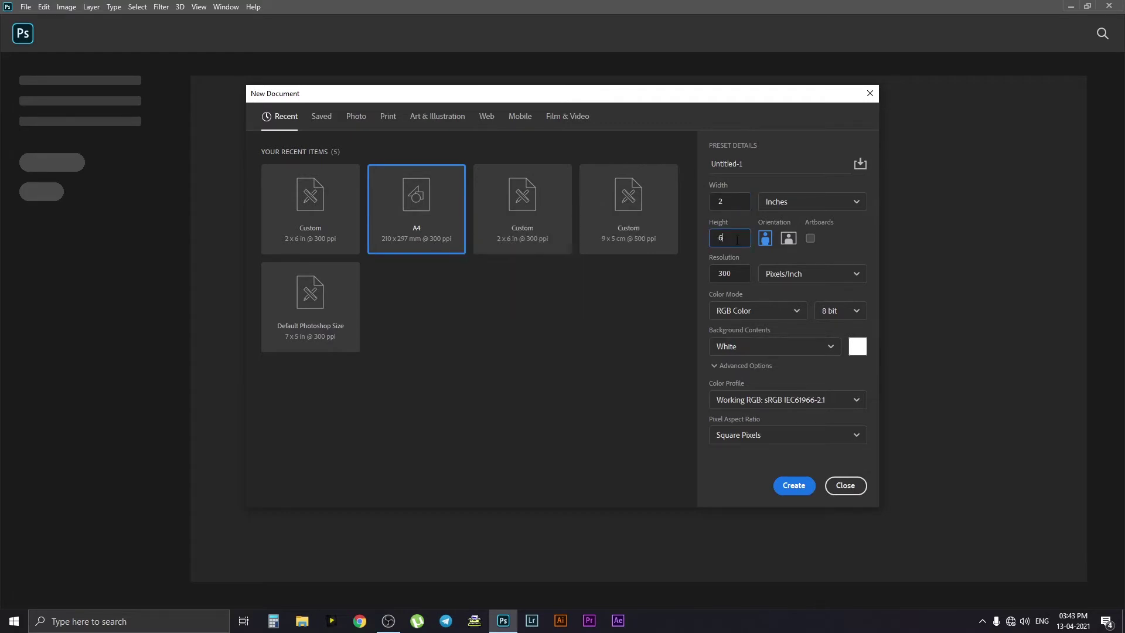
pyautogui.doubleClick(733, 273)
pyautogui.click(793, 486)
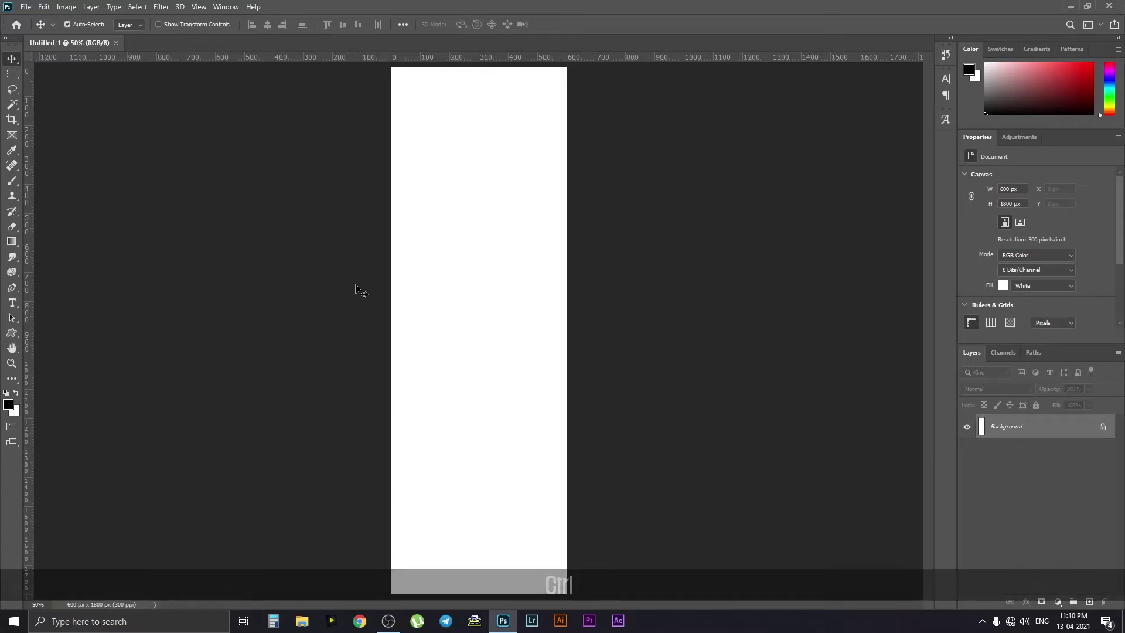
# Step: Open Batman_Logo_in_Black_Background.jpg, then return to the Untitled-1 bookmark document
pyautogui.hotkey('ctrl', 'o')
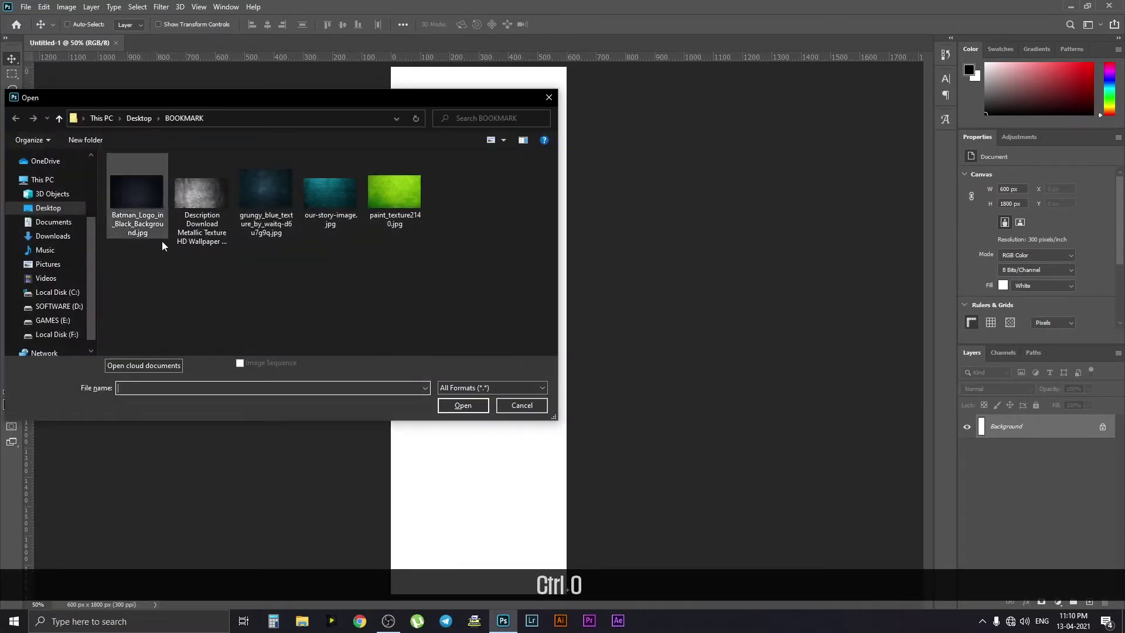
pyautogui.click(547, 99)
pyautogui.click(26, 6)
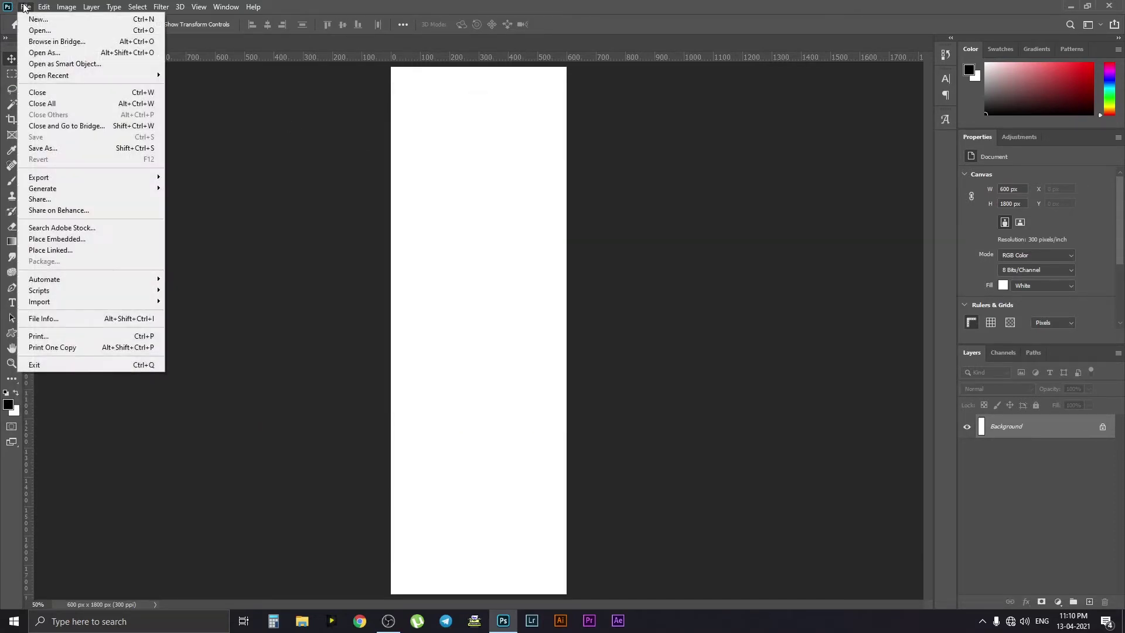
pyautogui.click(148, 34)
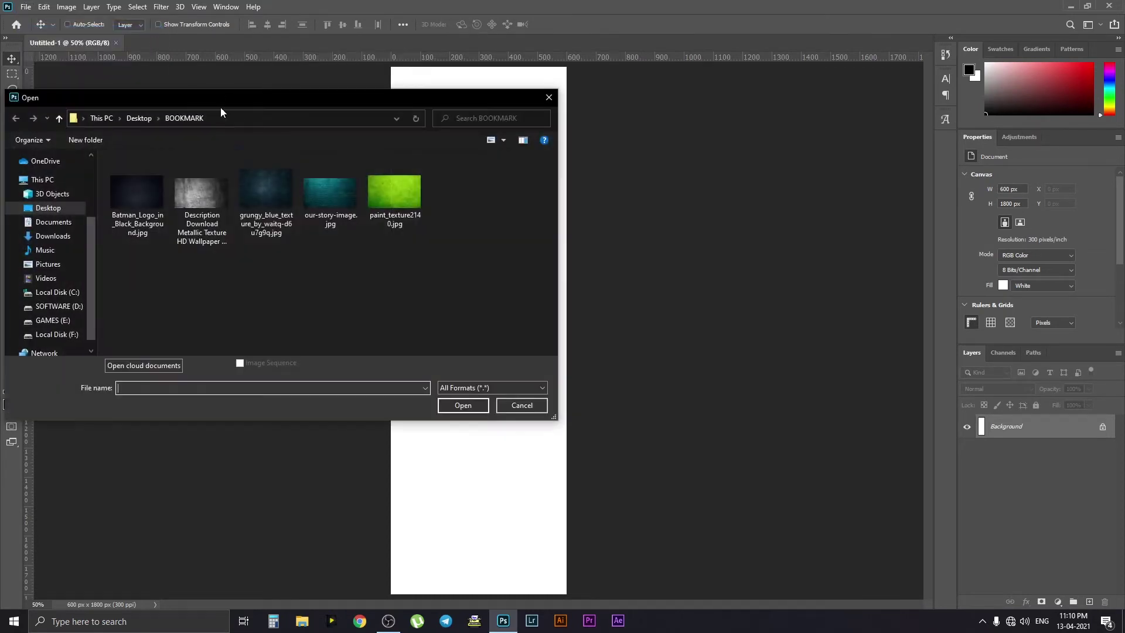
pyautogui.click(144, 192)
pyautogui.click(463, 406)
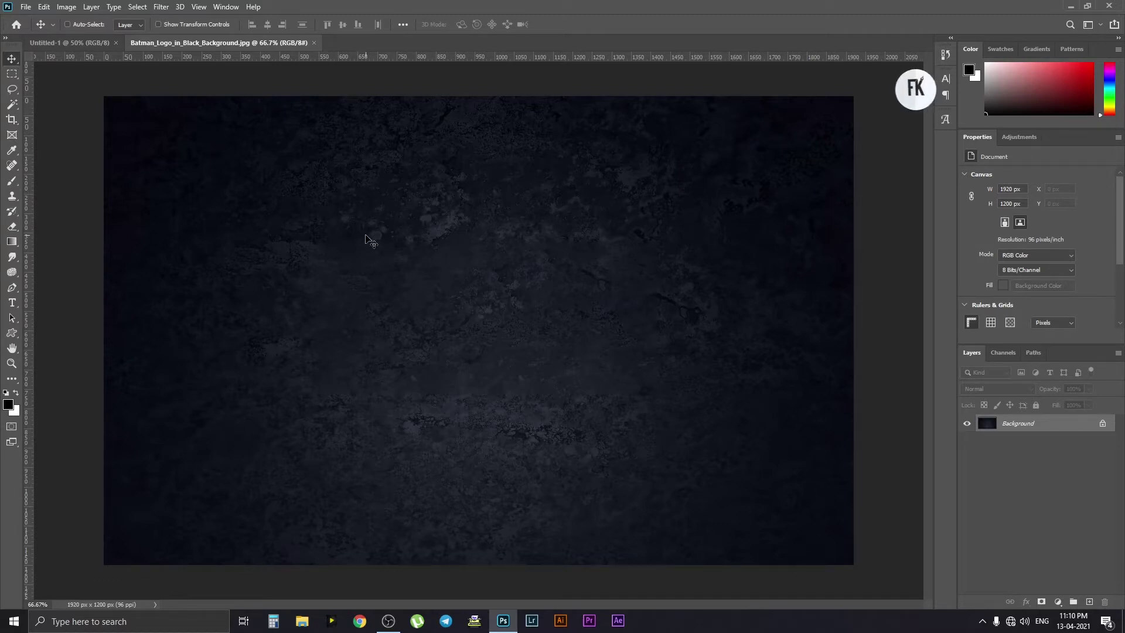
pyautogui.click(105, 45)
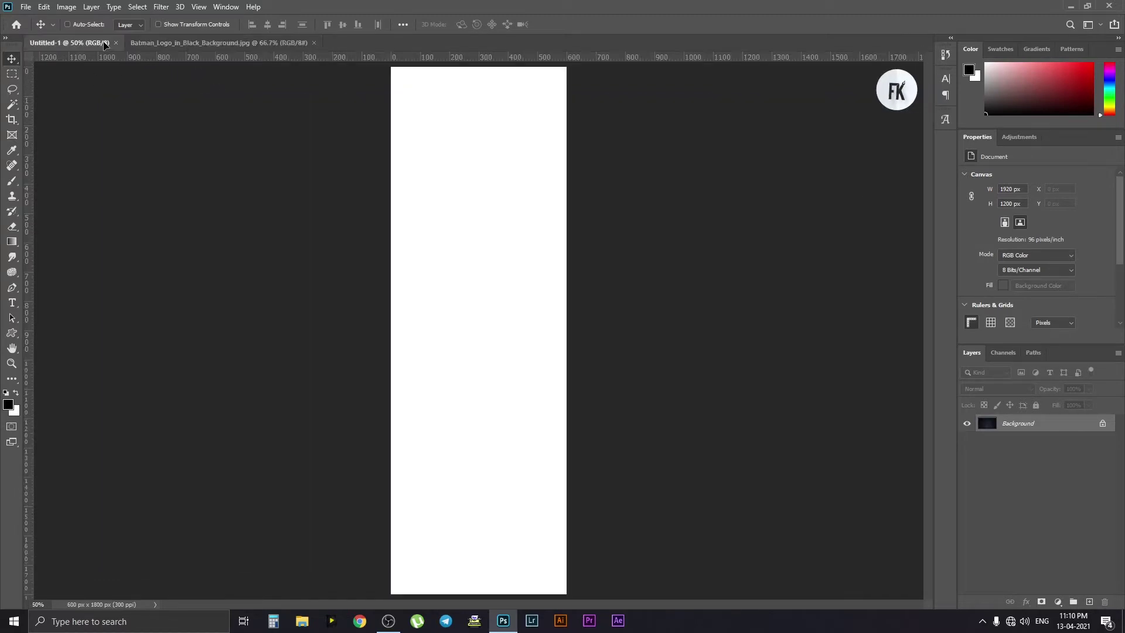
# Step: Bring the dark texture into the bookmark as Layer 1, rotated 90° clockwise to fill the canvas
pyautogui.moveTo(490, 246); pyautogui.dragTo(502, 317)
pyautogui.press('ctrl')
pyautogui.hotkey('ctrl', 't')
pyautogui.rightClick(526, 303)
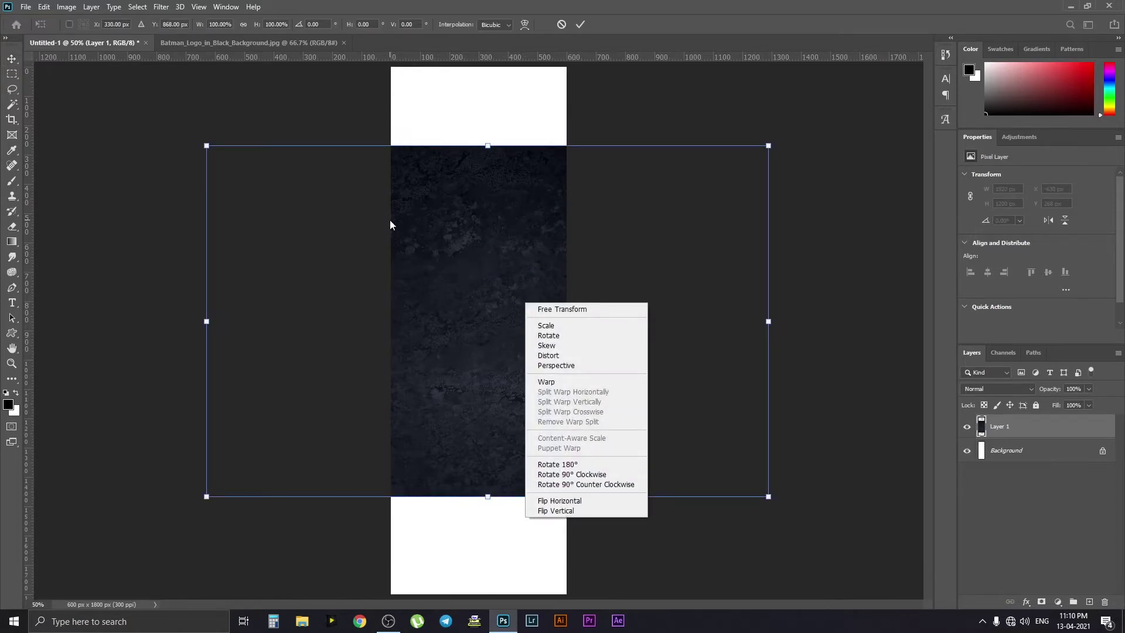
pyautogui.click(578, 475)
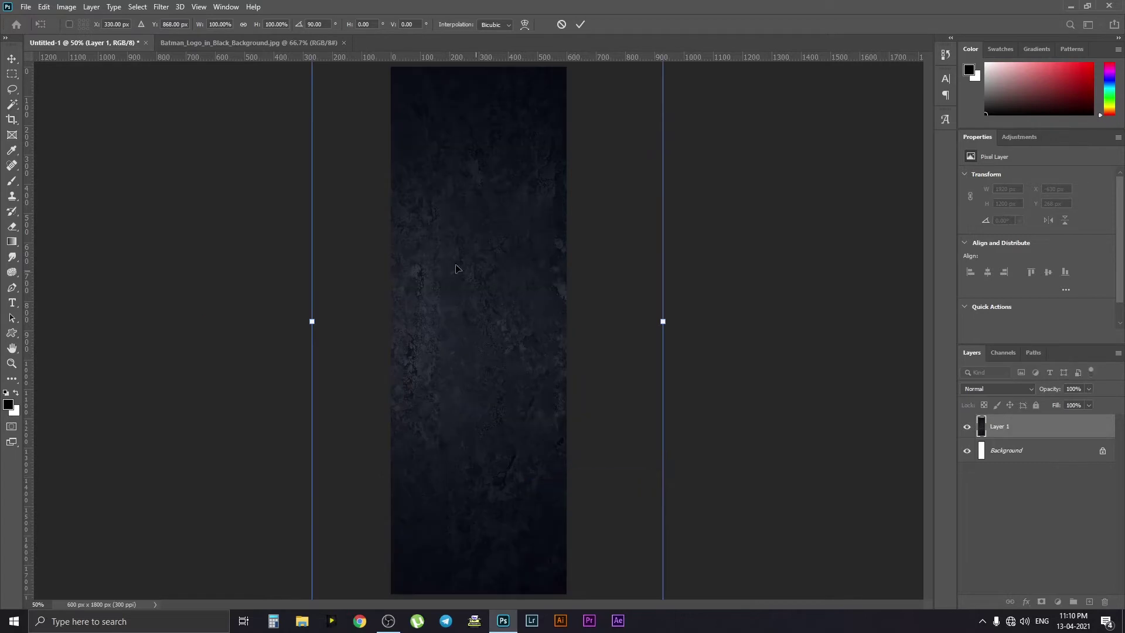
pyautogui.press('Return')
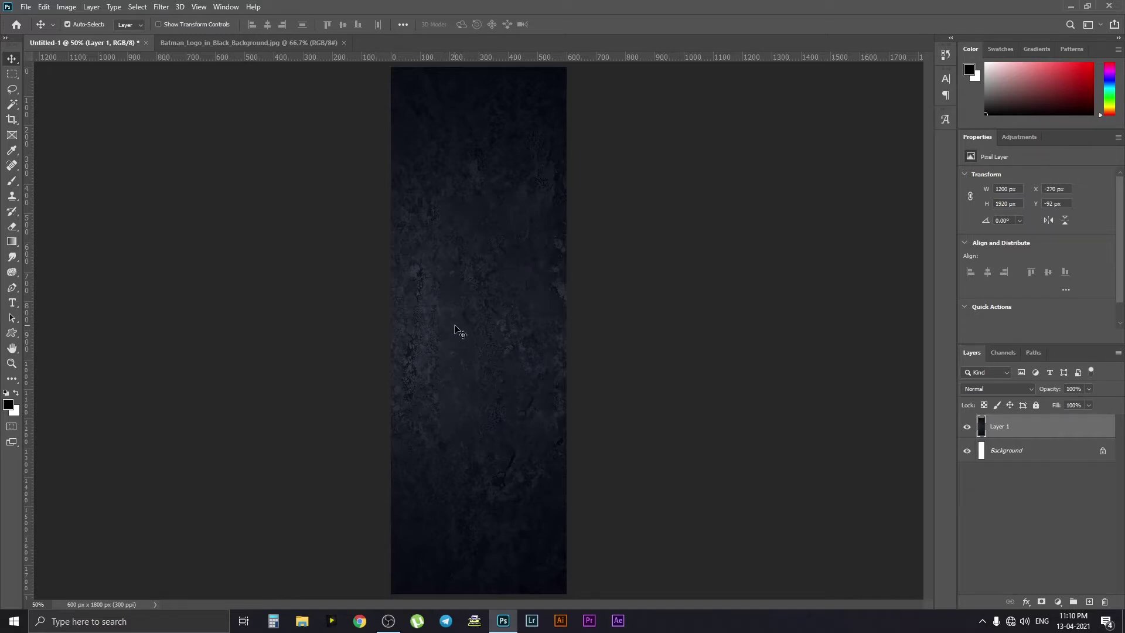
pyautogui.hotkey('ctrl', 'u')
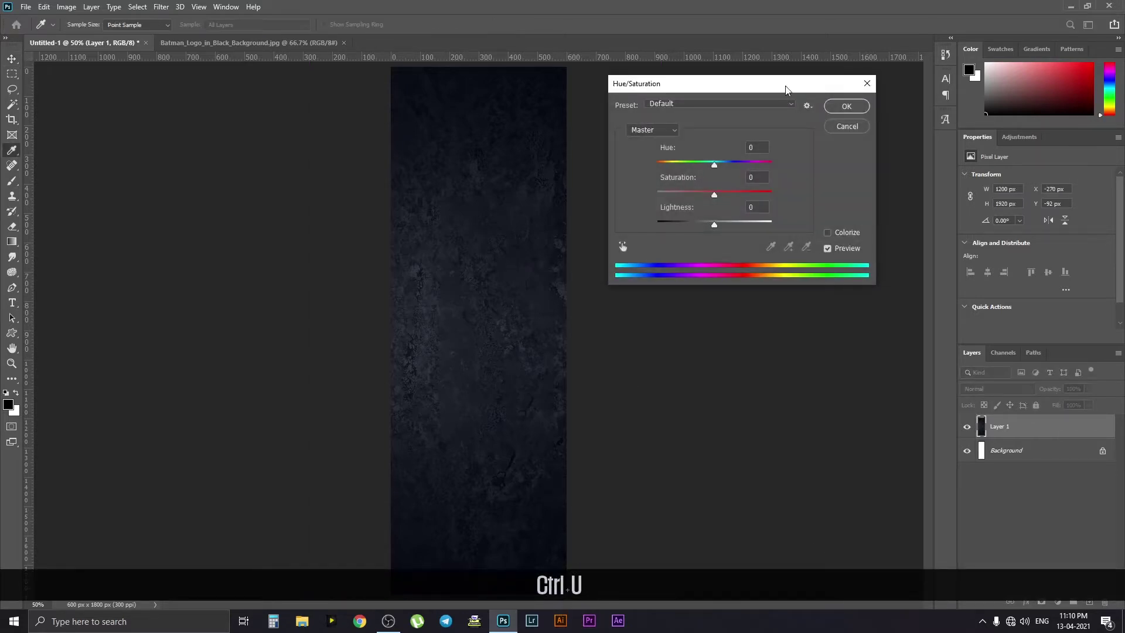
# Step: Use Hue/Saturation to set the texture's saturation to -40 and lightness to -21
pyautogui.moveTo(718, 195); pyautogui.dragTo(697, 197)
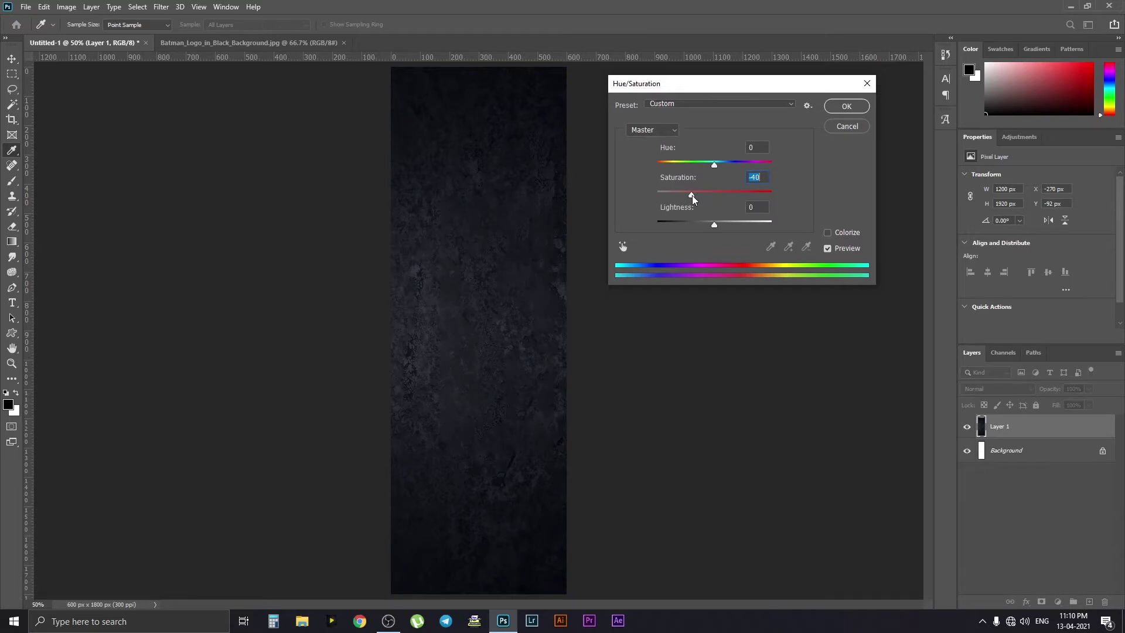
pyautogui.moveTo(711, 224); pyautogui.dragTo(702, 223)
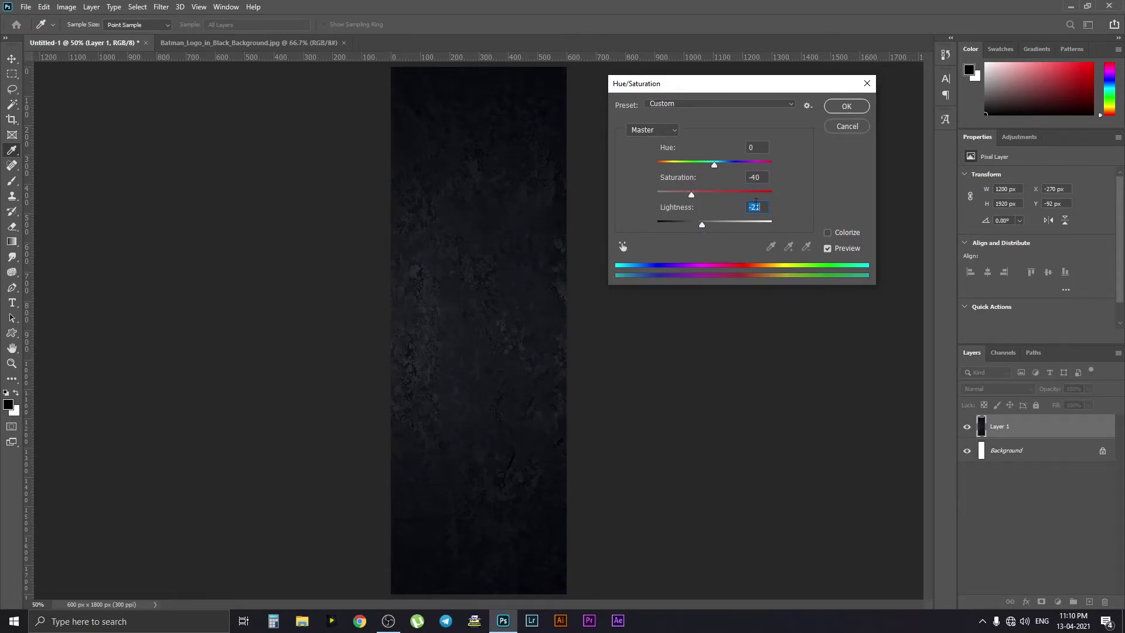
pyautogui.click(847, 106)
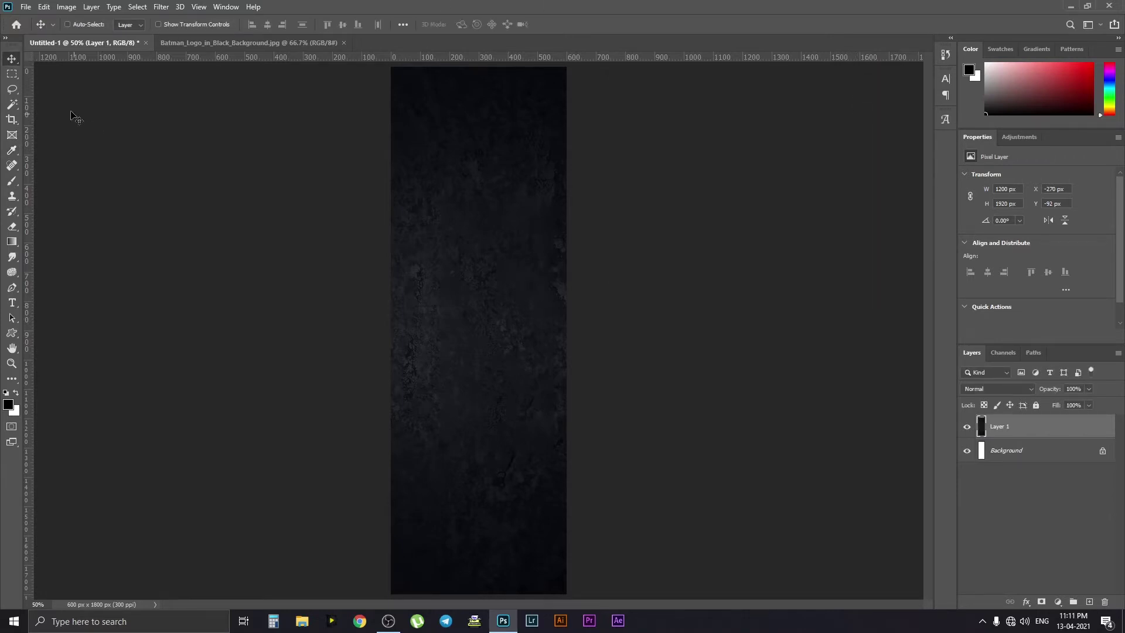
pyautogui.click(26, 7)
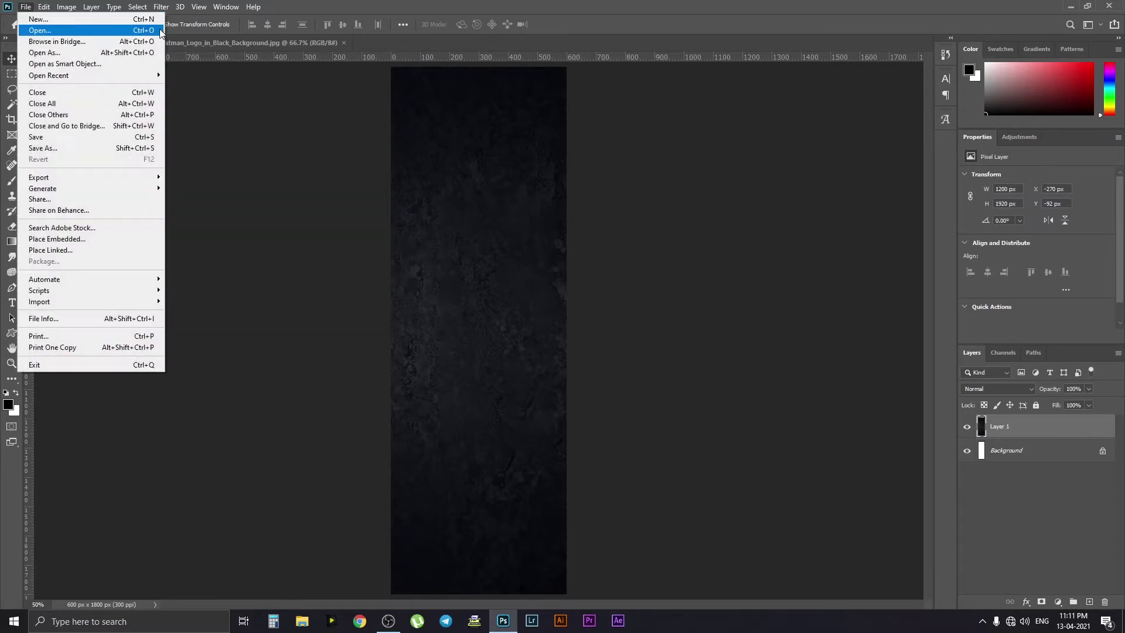
# Step: Open grungy_blue_texture_by_waitq-d6u7g9q.jpg in Photoshop
pyautogui.click(273, 129)
pyautogui.press('o')
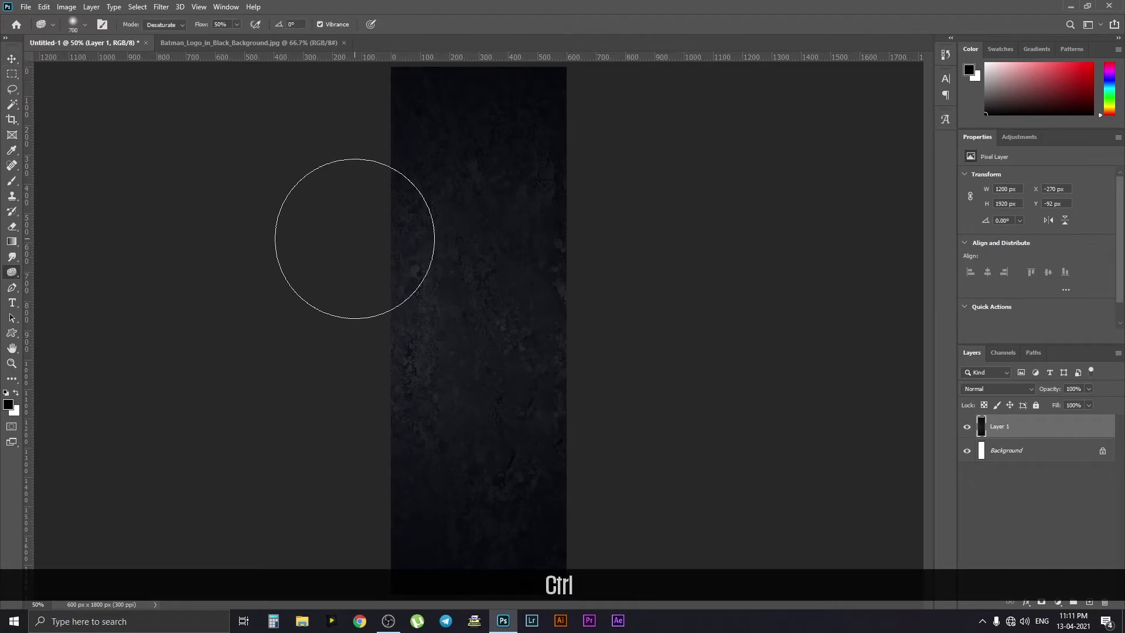
pyautogui.hotkey('ctrl', 'o')
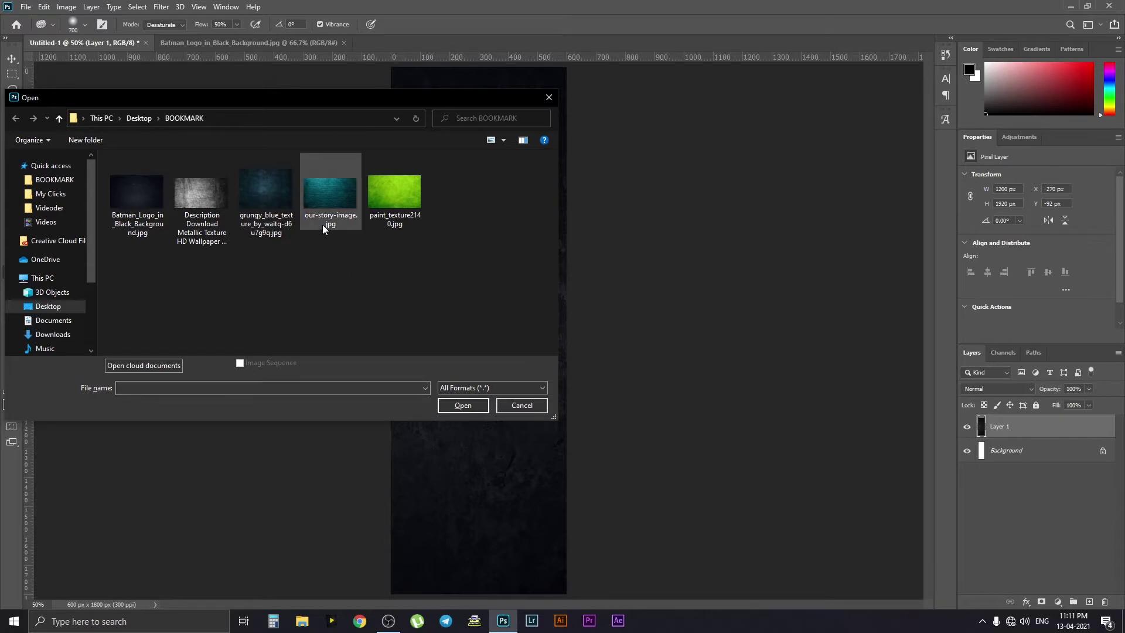
pyautogui.click(281, 192)
pyautogui.click(265, 179)
pyautogui.rightClick(266, 181)
pyautogui.click(287, 194)
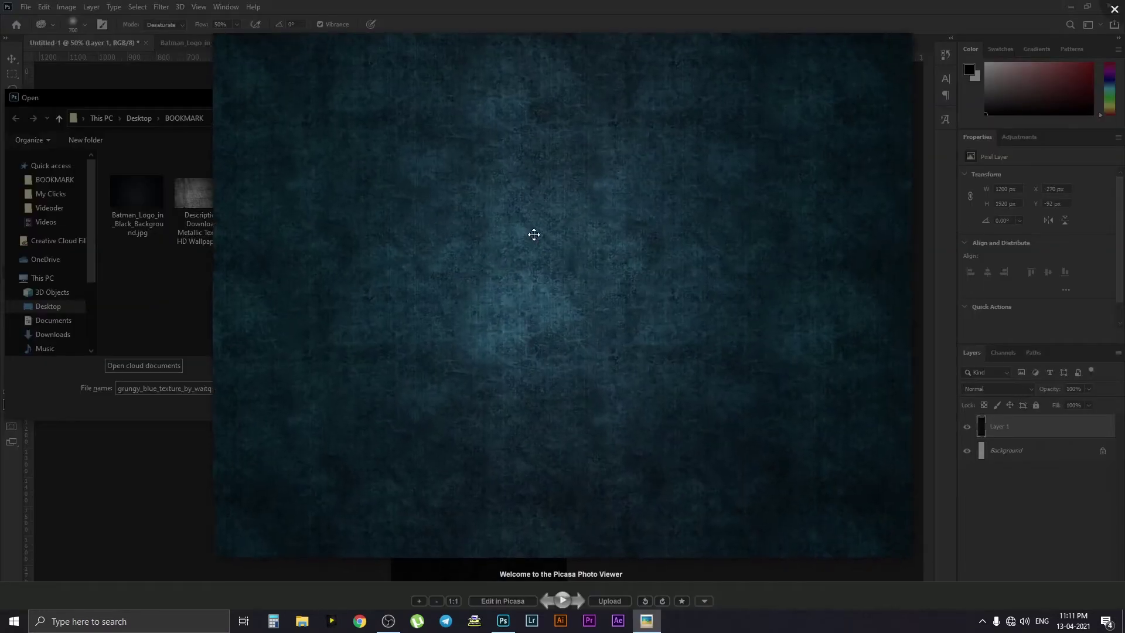
pyautogui.click(1116, 9)
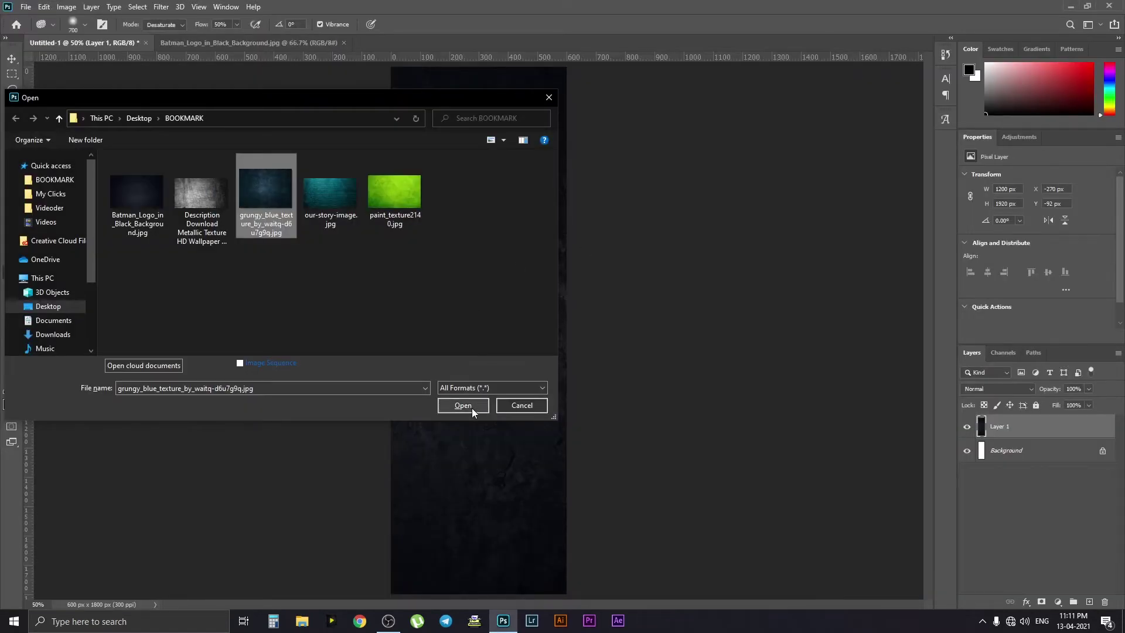
pyautogui.click(472, 408)
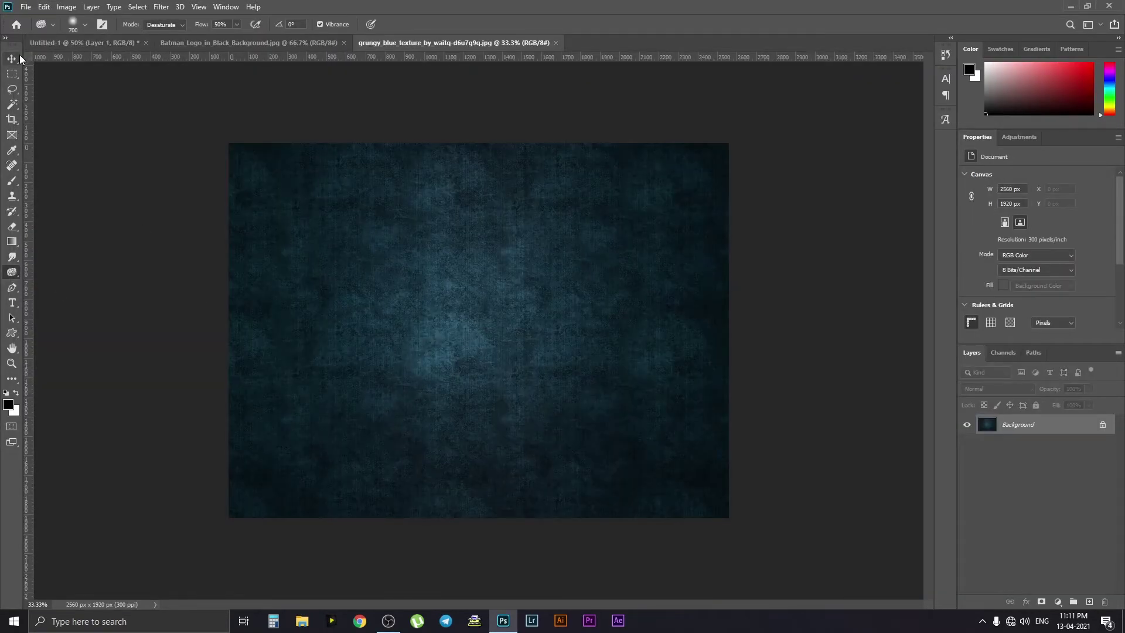
# Step: Copy the entire blue texture and return to the Untitled-1 bookmark
pyautogui.click(17, 58)
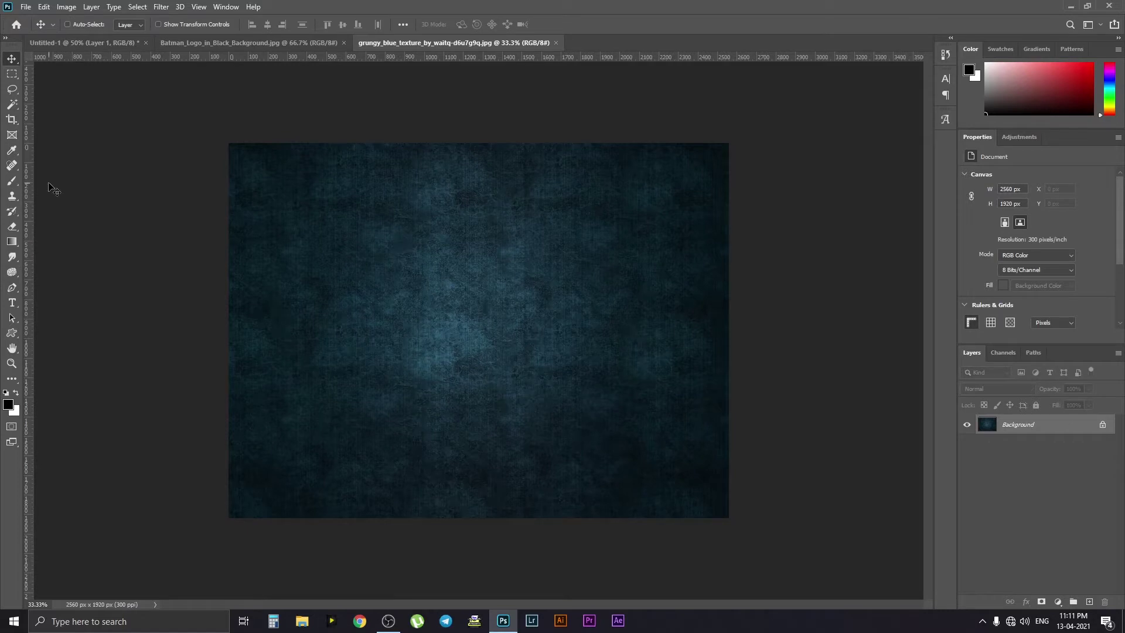
pyautogui.hotkey('ctrl', 'a')
pyautogui.hotkey('ctrl', 'c')
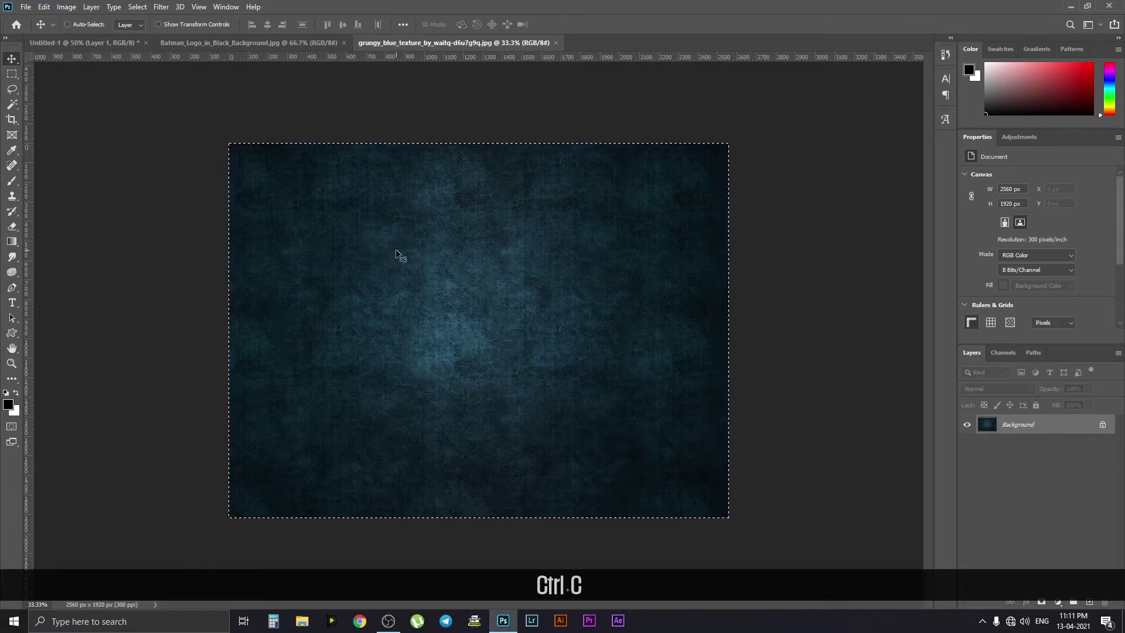
pyautogui.hotkey('ctrl', 'd')
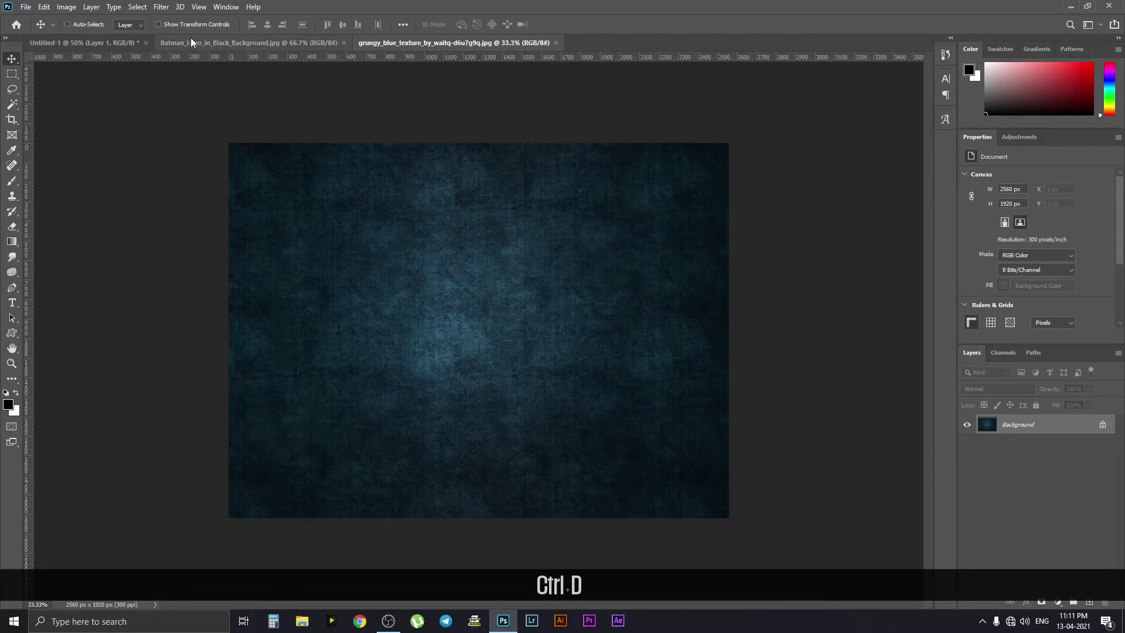
pyautogui.click(106, 42)
# Step: Paste the blue texture as Layer 2, scaled down and rotated 90° to cover the strip
pyautogui.hotkey('ctrl', 'v')
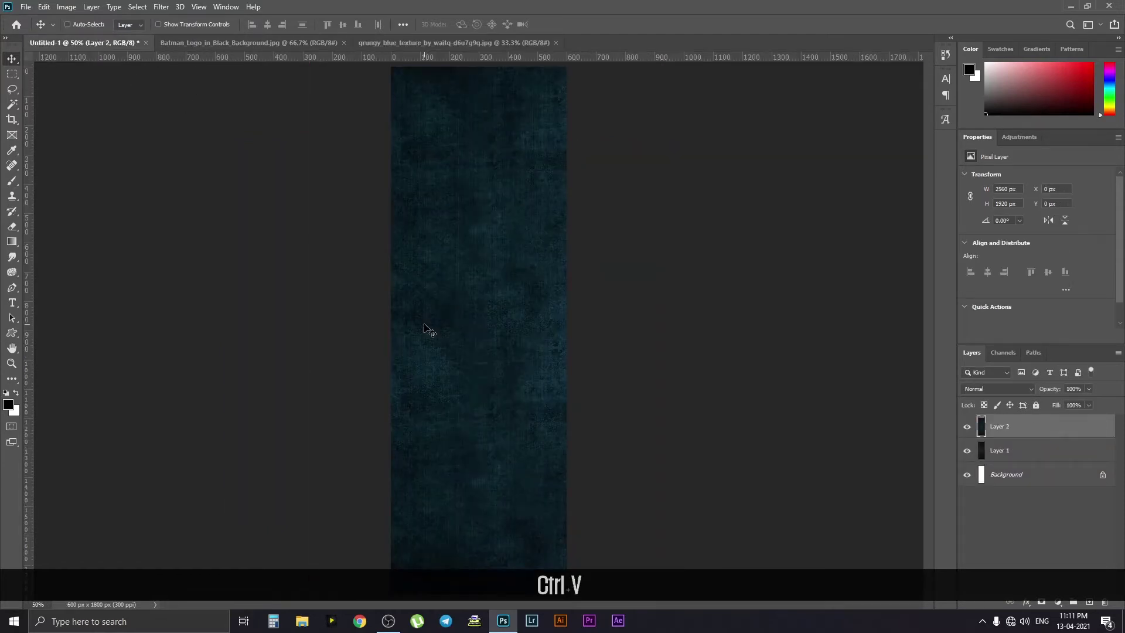
pyautogui.hotkey('ctrl', 't')
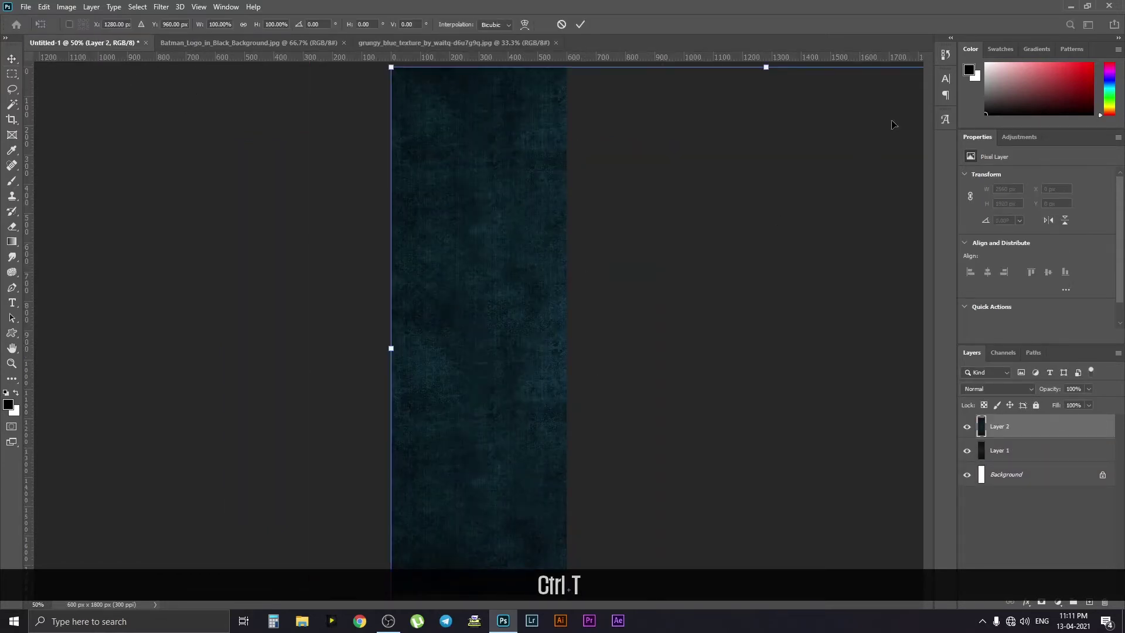
pyautogui.moveTo(392, 69); pyautogui.dragTo(589, 287)
pyautogui.moveTo(771, 327); pyautogui.dragTo(484, 280)
pyautogui.rightClick(484, 279)
pyautogui.click(510, 444)
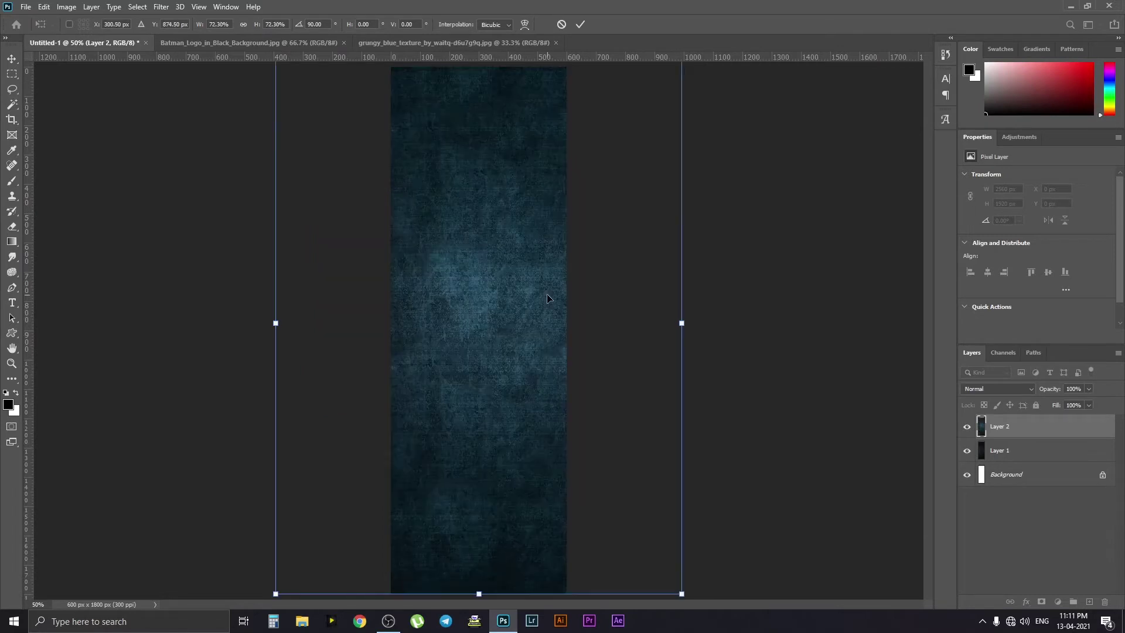
pyautogui.press('Return')
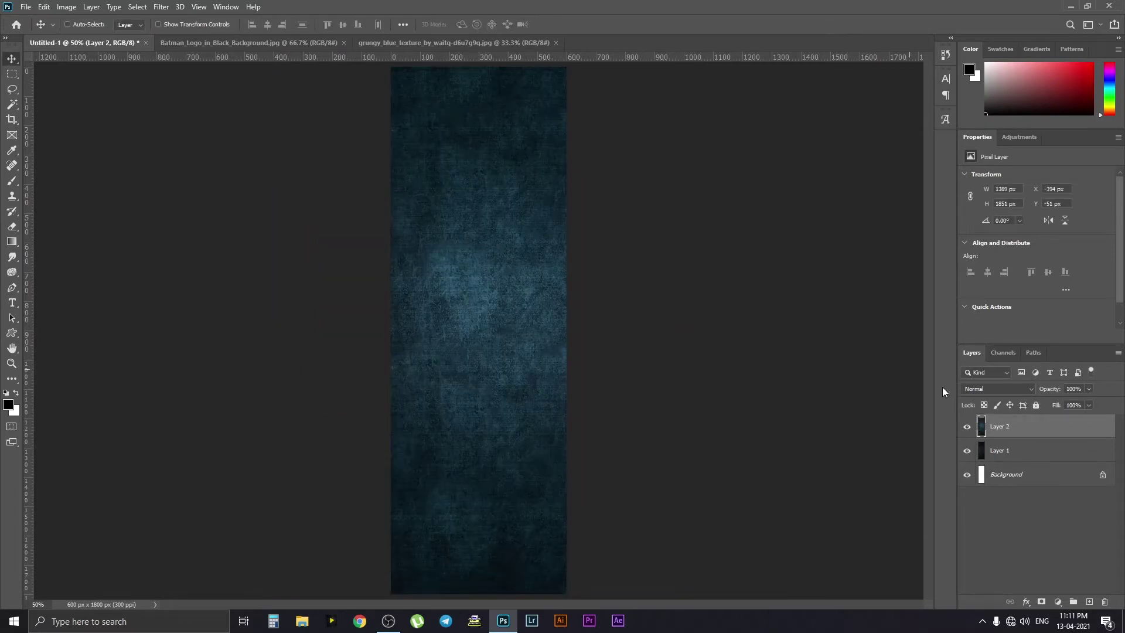
pyautogui.click(998, 389)
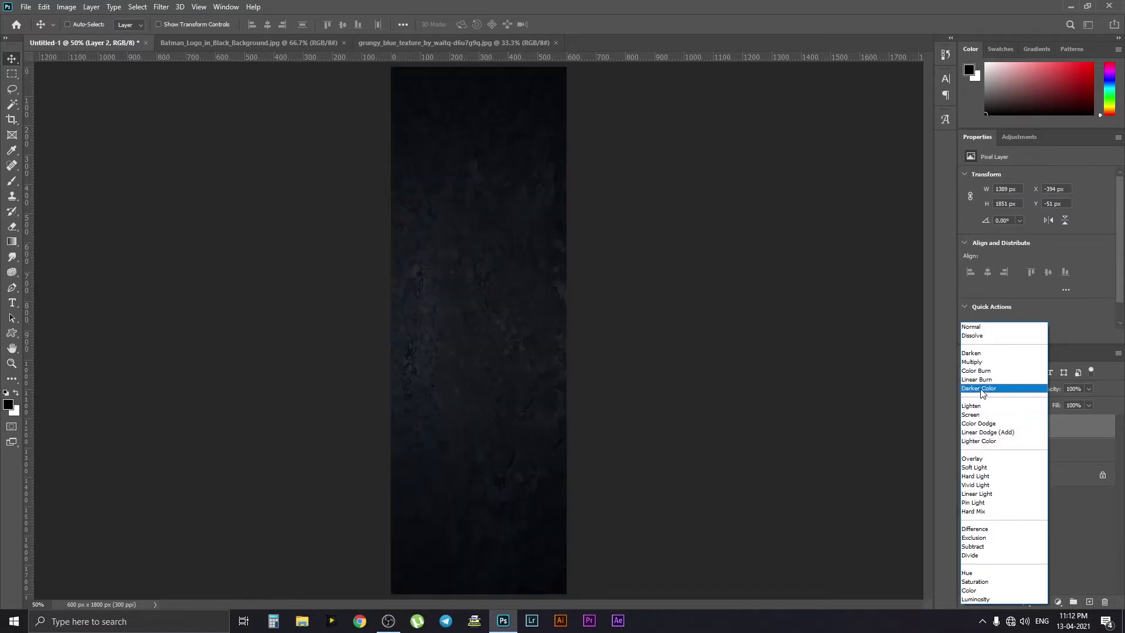
# Step: Blend the blue texture layer in Soft Light at 60% opacity, toggling it to compare
pyautogui.click(975, 468)
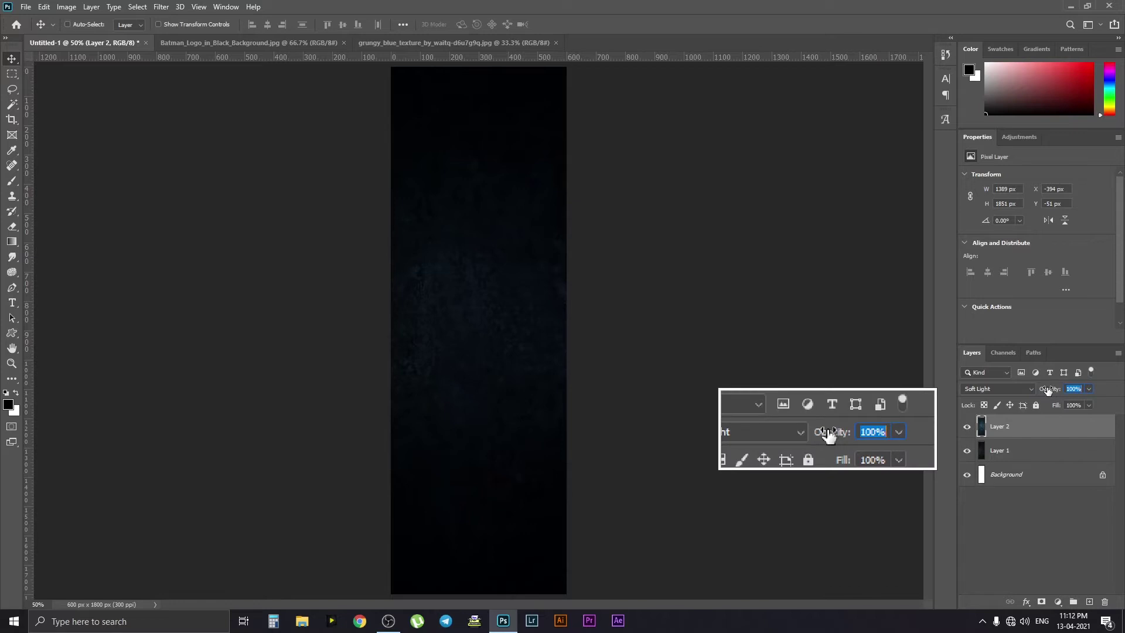
pyautogui.write('60')
pyautogui.press('Tab')
pyautogui.write('60')
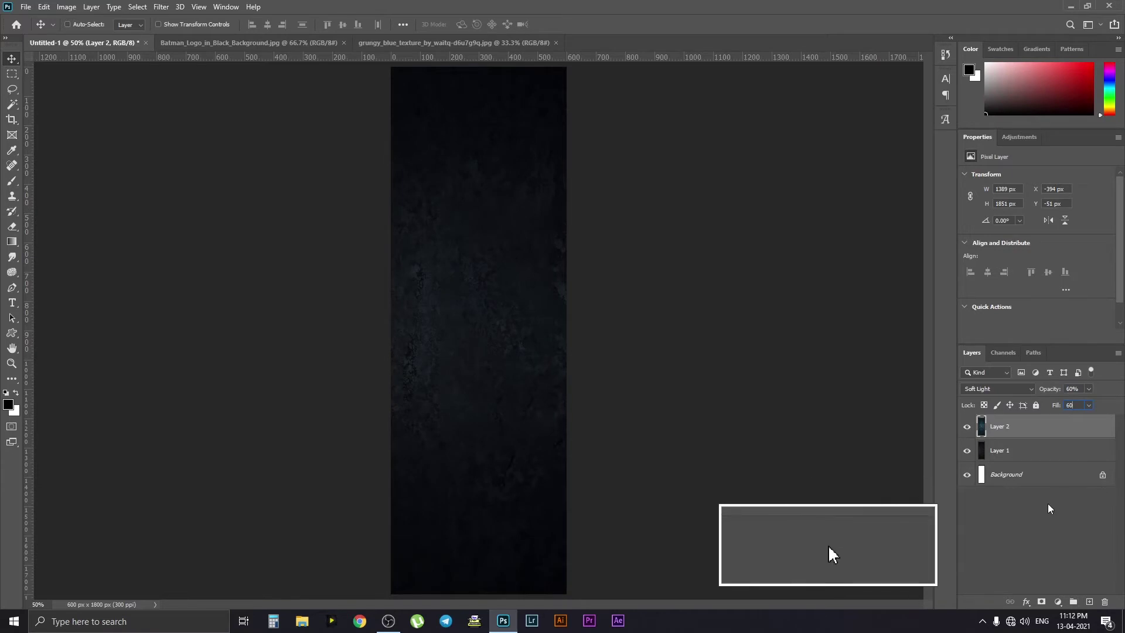
pyautogui.click(967, 427)
pyautogui.click(967, 427)
pyautogui.click(967, 426)
pyautogui.click(966, 426)
# Step: Restore the layer's fill to 100% and merge it down into Layer 1
pyautogui.press('ctrl')
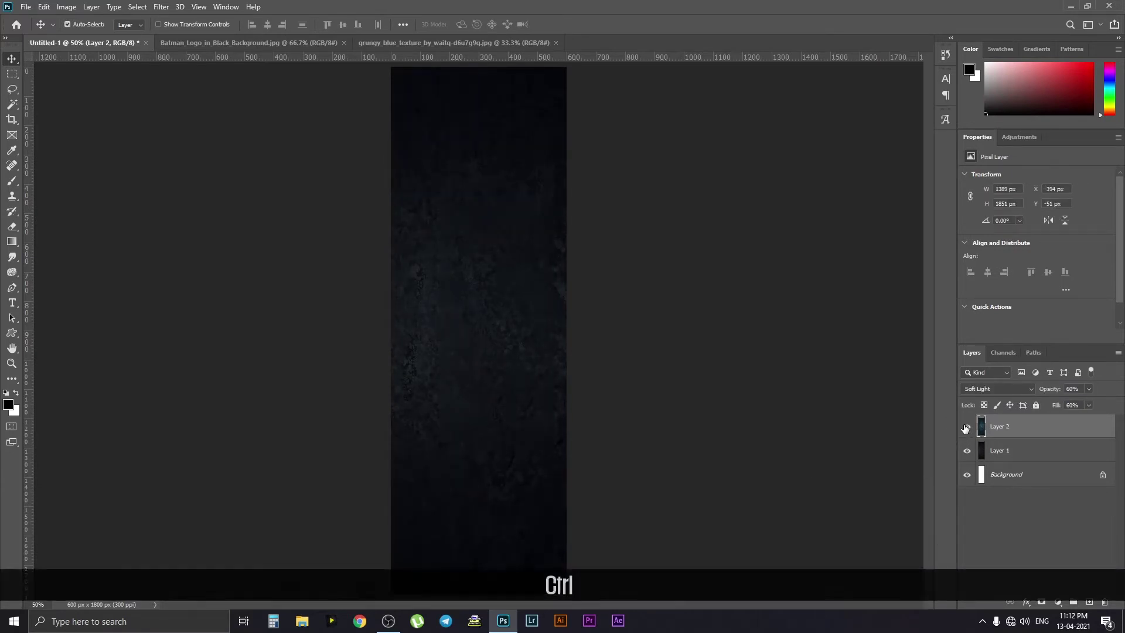
pyautogui.moveTo(1059, 406); pyautogui.dragTo(1121, 413)
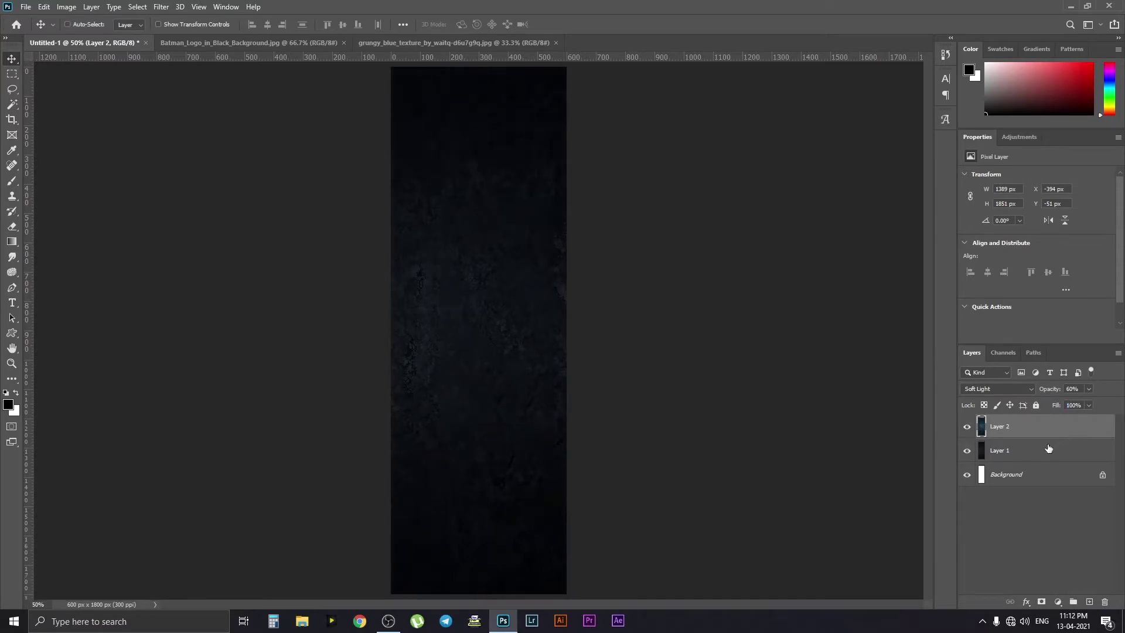
pyautogui.hotkey('ctrl', 'e')
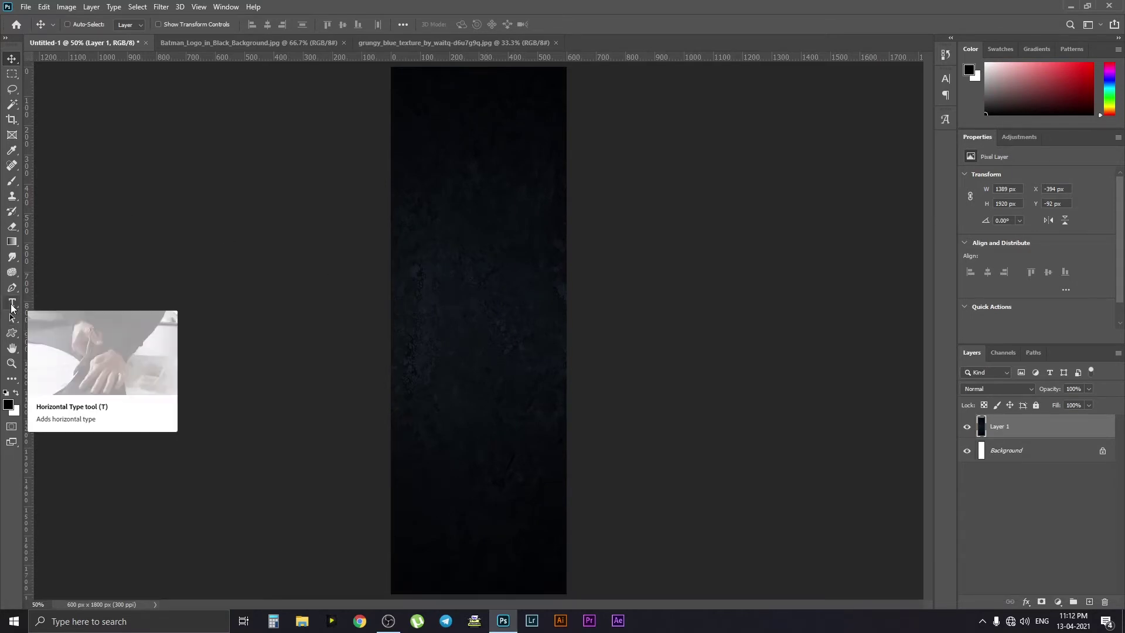
# Step: Add white (ffffff) 'THINK' text in the upper middle of the bookmark and duplicate its layer
pyautogui.click(11, 304)
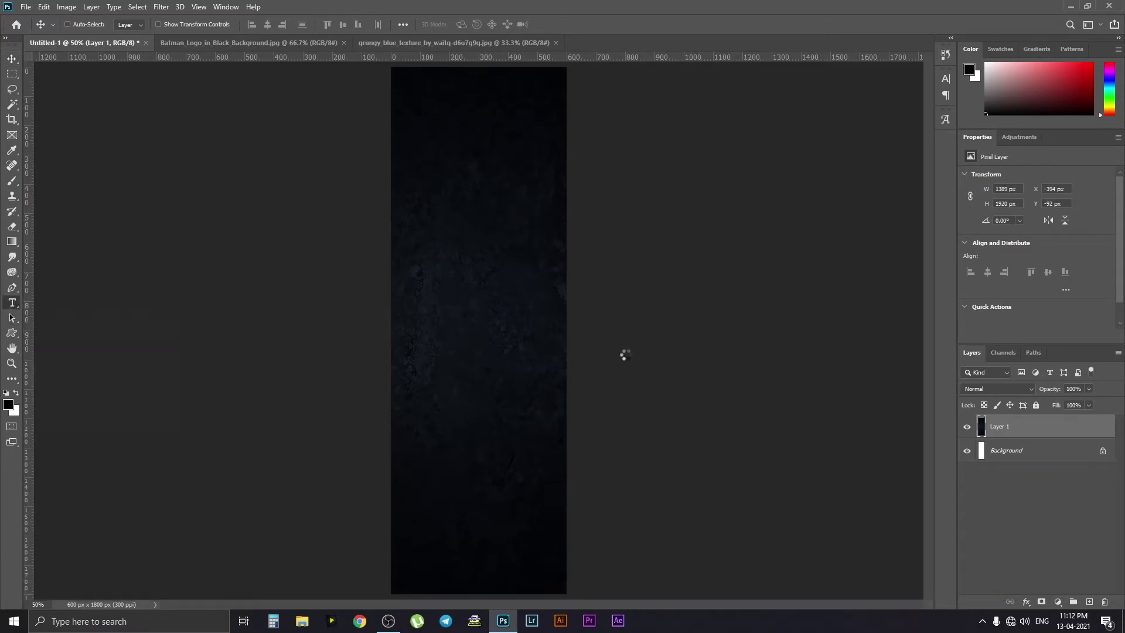
pyautogui.click(440, 292)
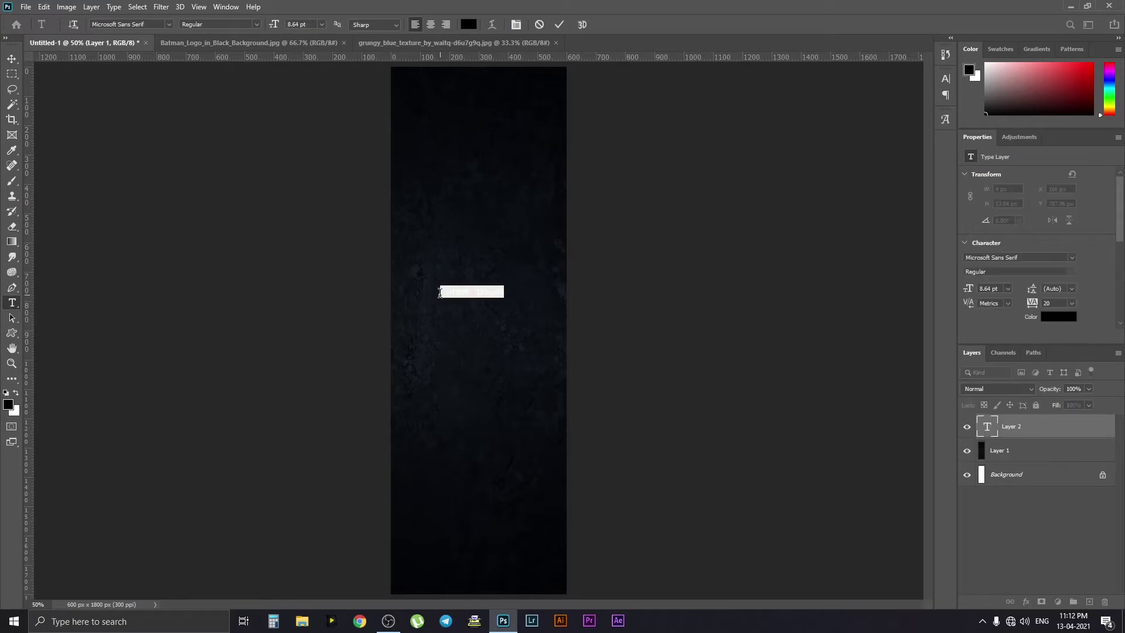
pyautogui.click(468, 26)
pyautogui.write('ffffff')
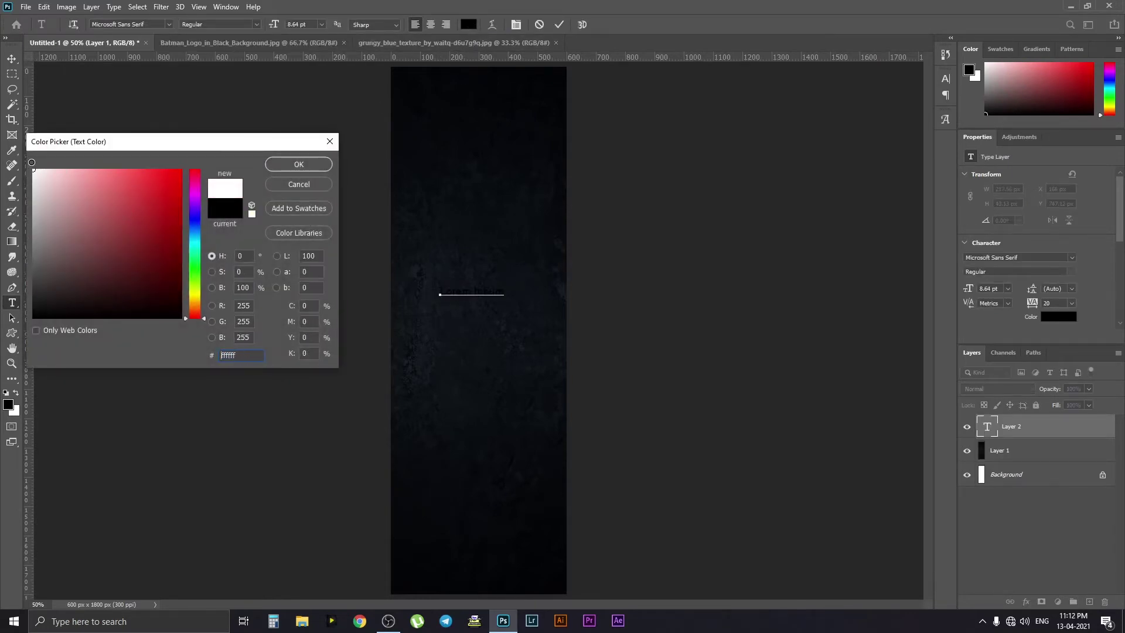
pyautogui.click(308, 165)
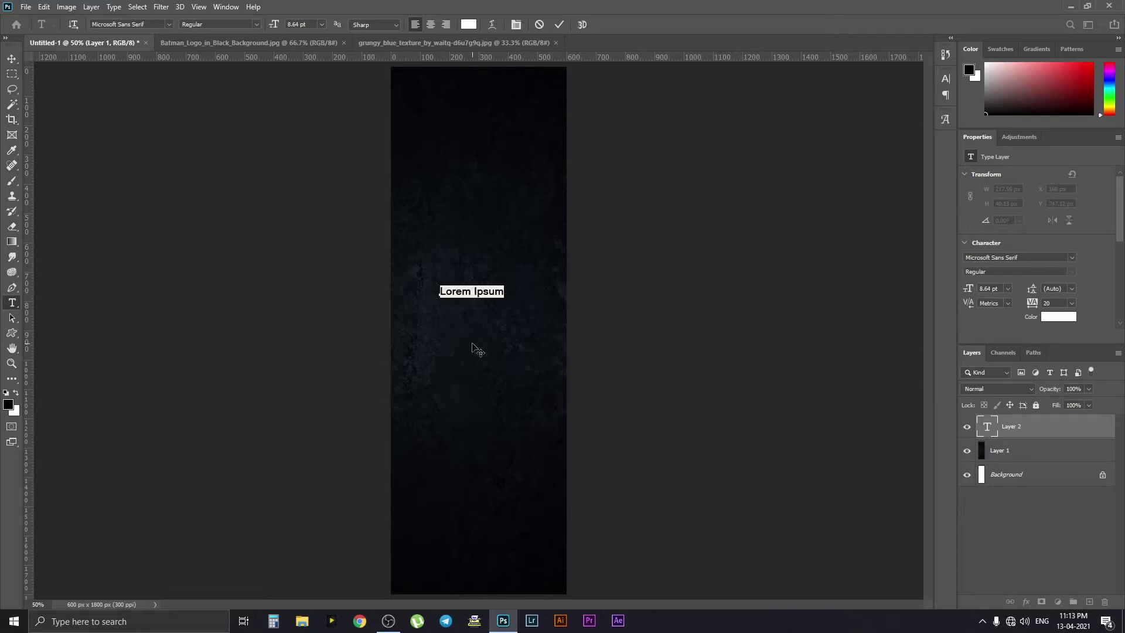
pyautogui.press('BackSpace')
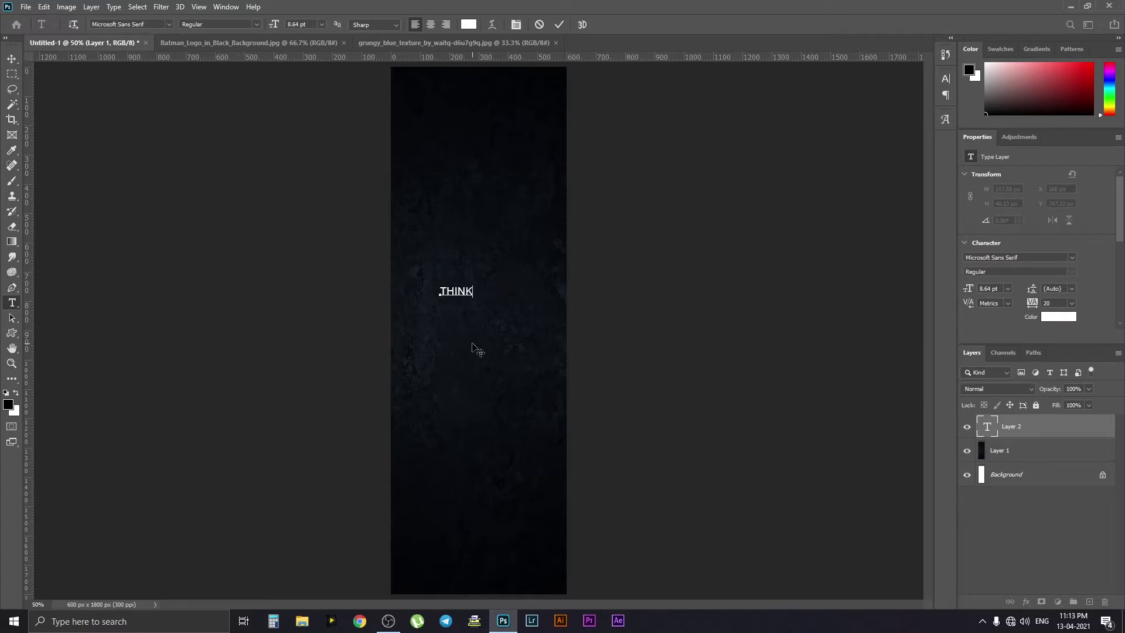
pyautogui.click(12, 59)
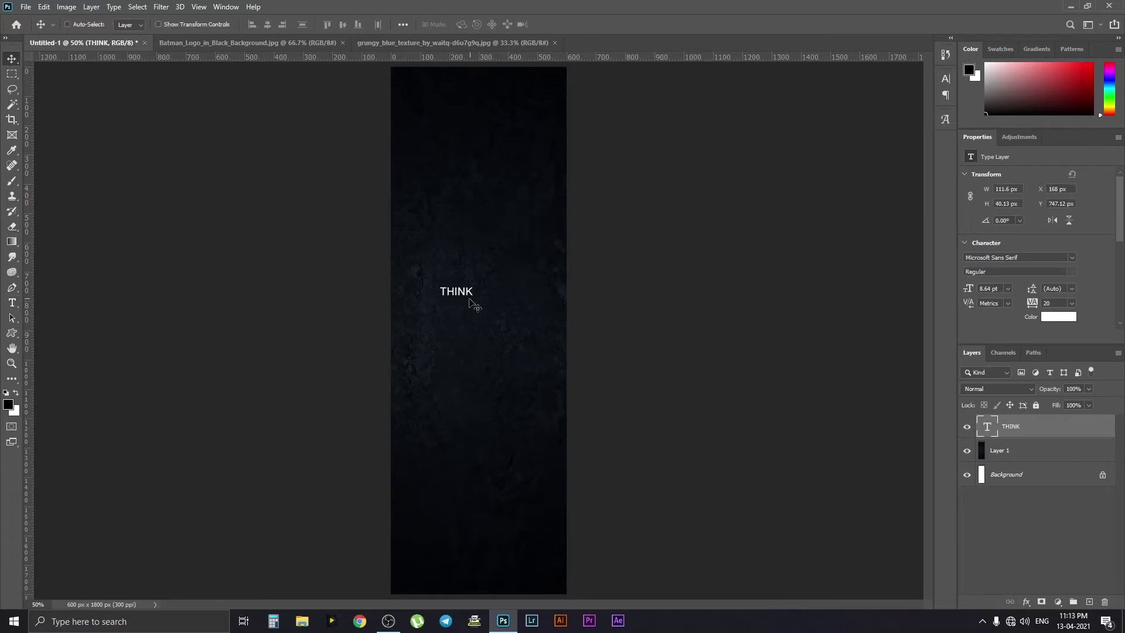
pyautogui.hotkey('ctrl', 'j')
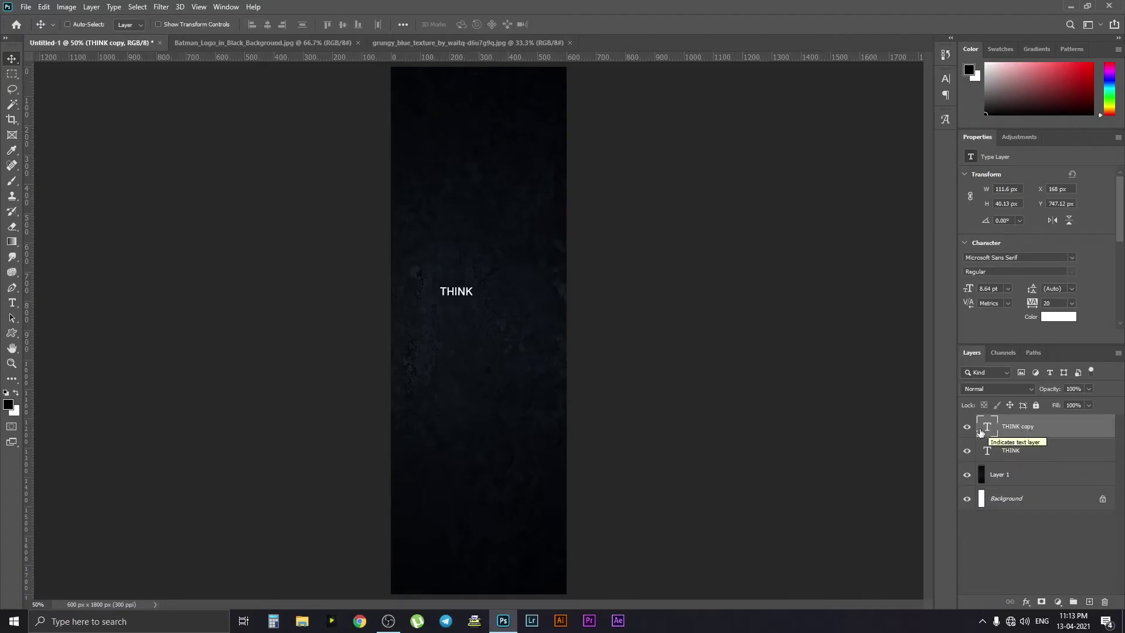
# Step: Move the THINK copy straight down and retype it as 'OUTSIDE THE'
pyautogui.press('shift')
pyautogui.moveTo(467, 299); pyautogui.dragTo(467, 313)
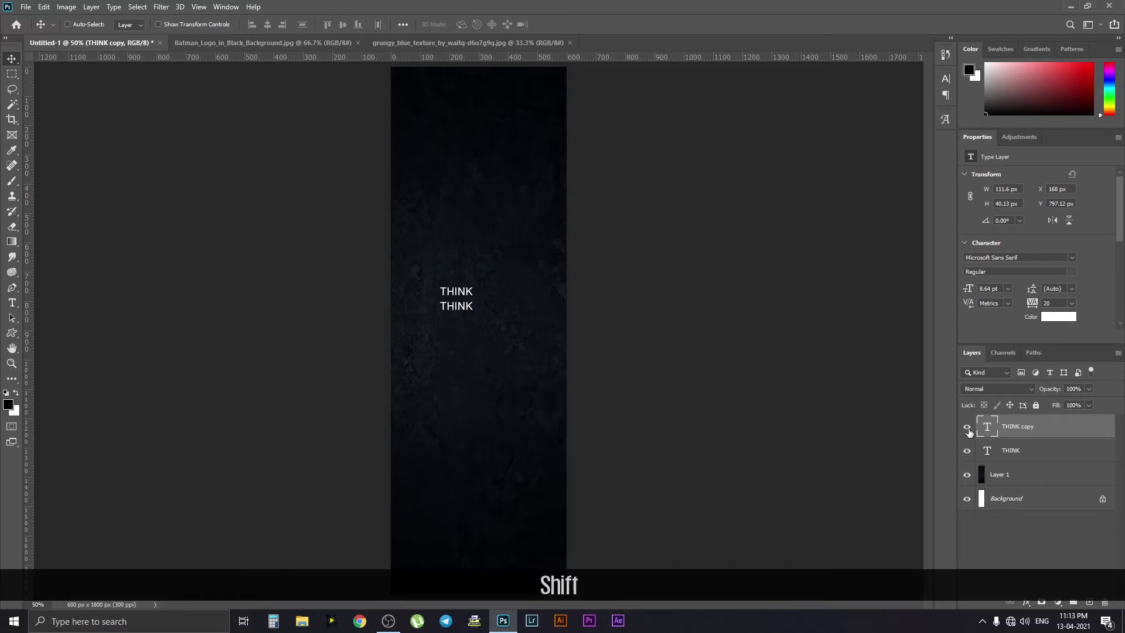
pyautogui.doubleClick(987, 428)
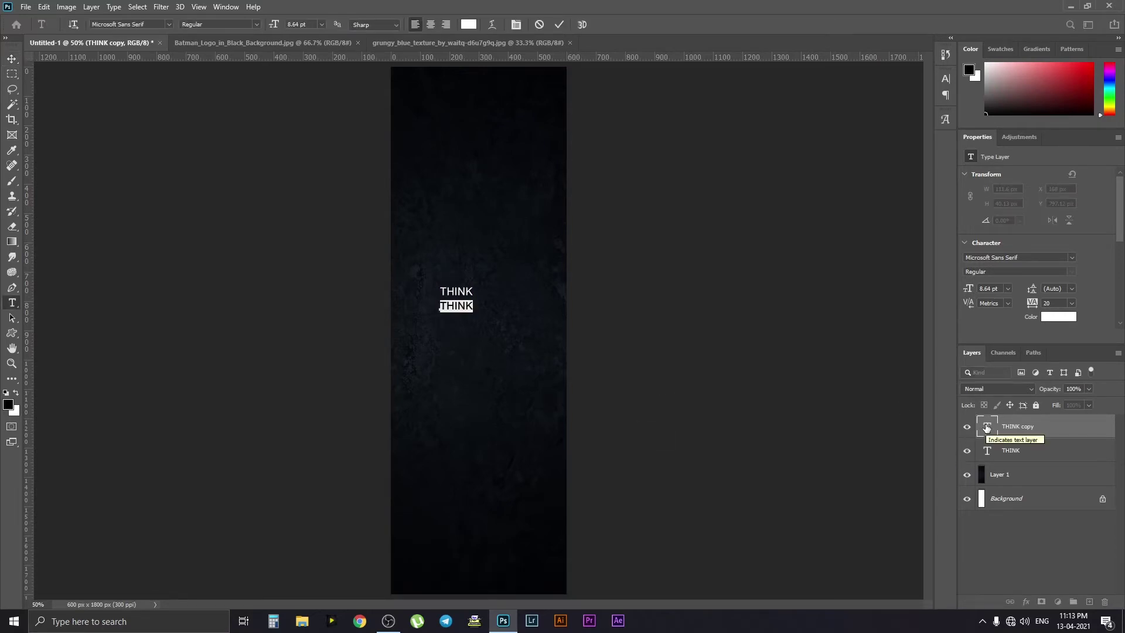
pyautogui.write('OUTSIDE THE')
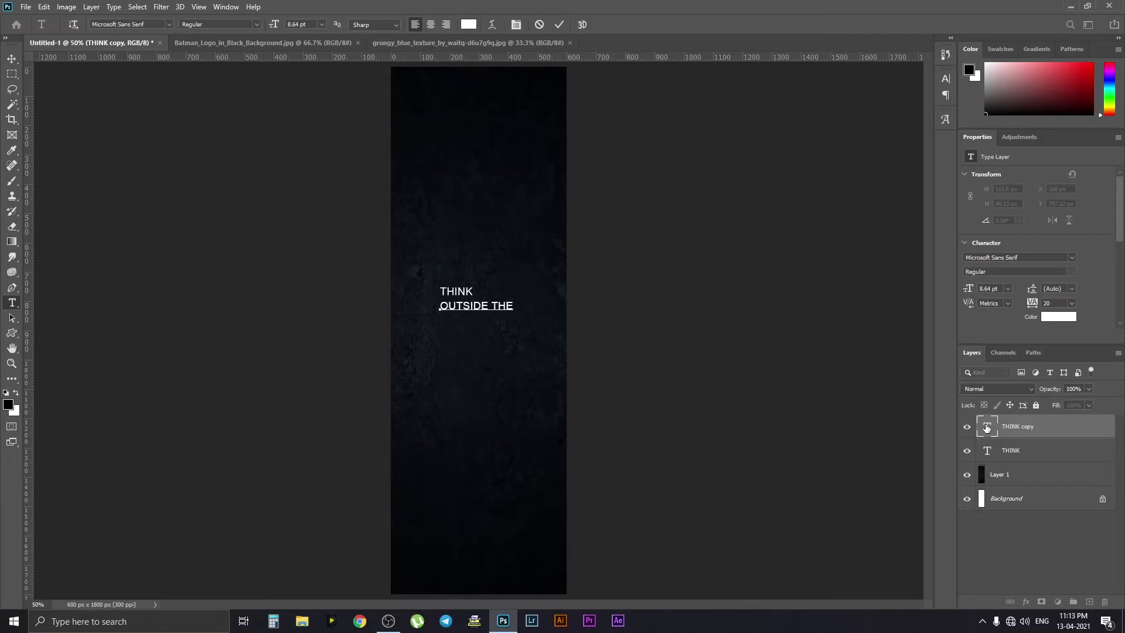
pyautogui.click(5, 61)
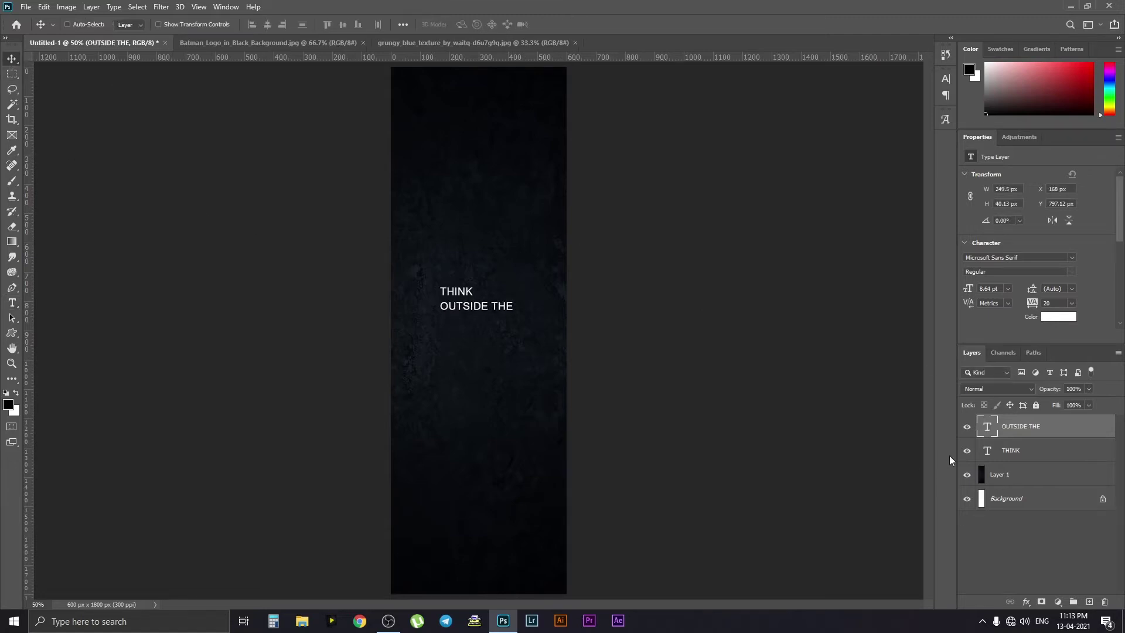
# Step: Duplicate the 'OUTSIDE THE' line, nudge it below, and retype it as 'BOX'
pyautogui.moveTo(1033, 424); pyautogui.dragTo(1089, 601)
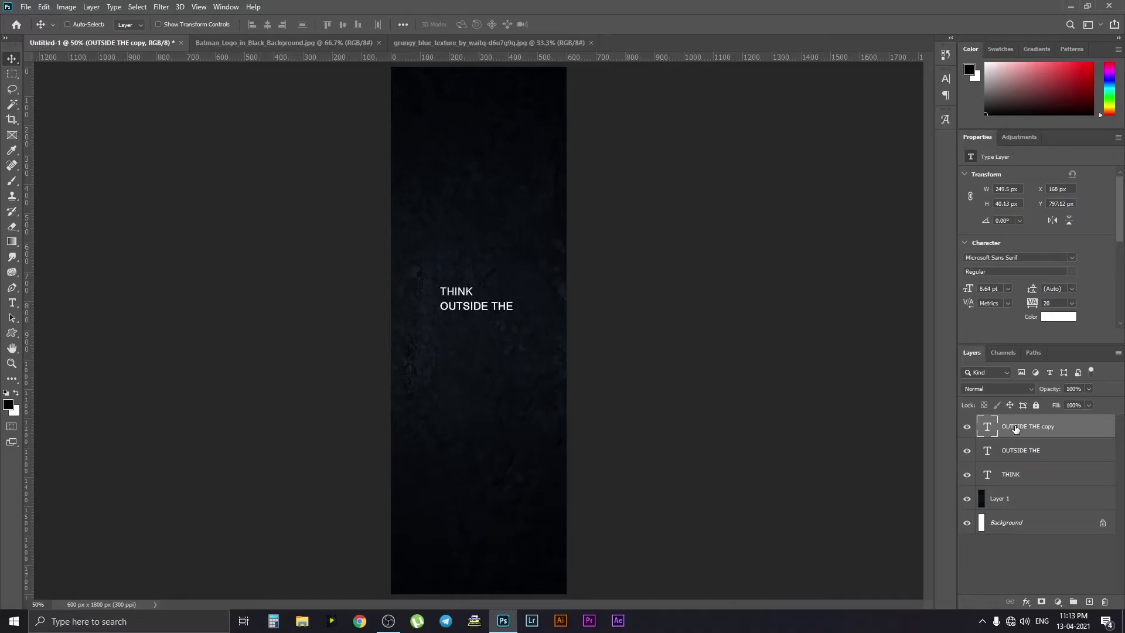
pyautogui.doubleClick(994, 429)
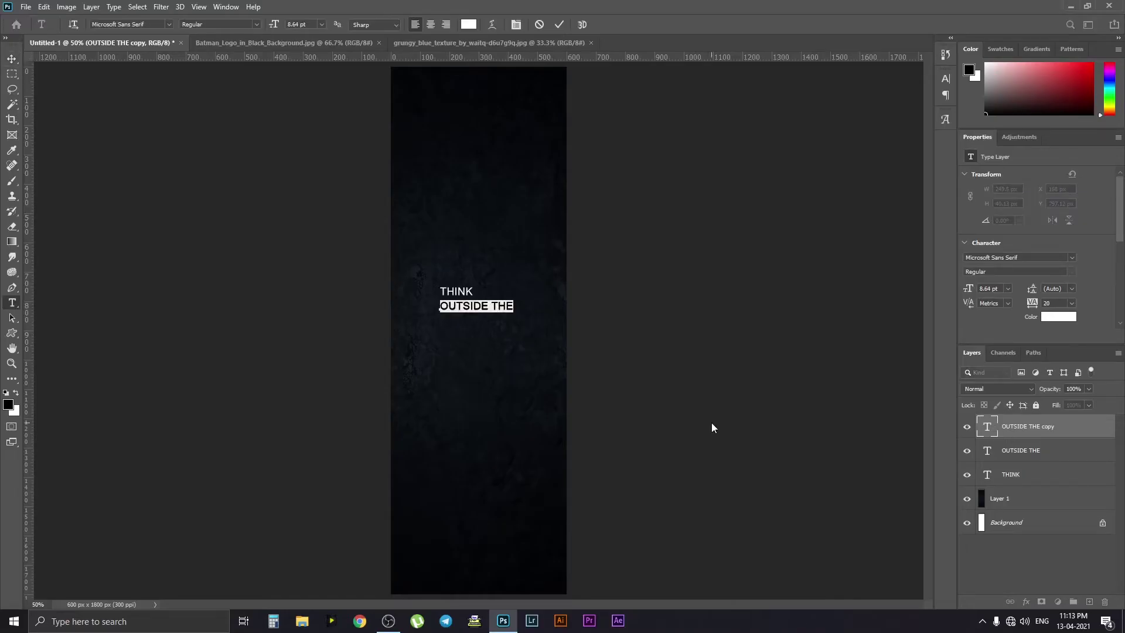
pyautogui.click(12, 60)
pyautogui.hotkey('shift', 'Down')
pyautogui.hotkey('shift', 'Down')
pyautogui.hotkey('shift', 'Down')
pyautogui.hotkey('shift', 'Down')
pyautogui.hotkey('shift', 'Down')
pyautogui.hotkey('shift', 'Down')
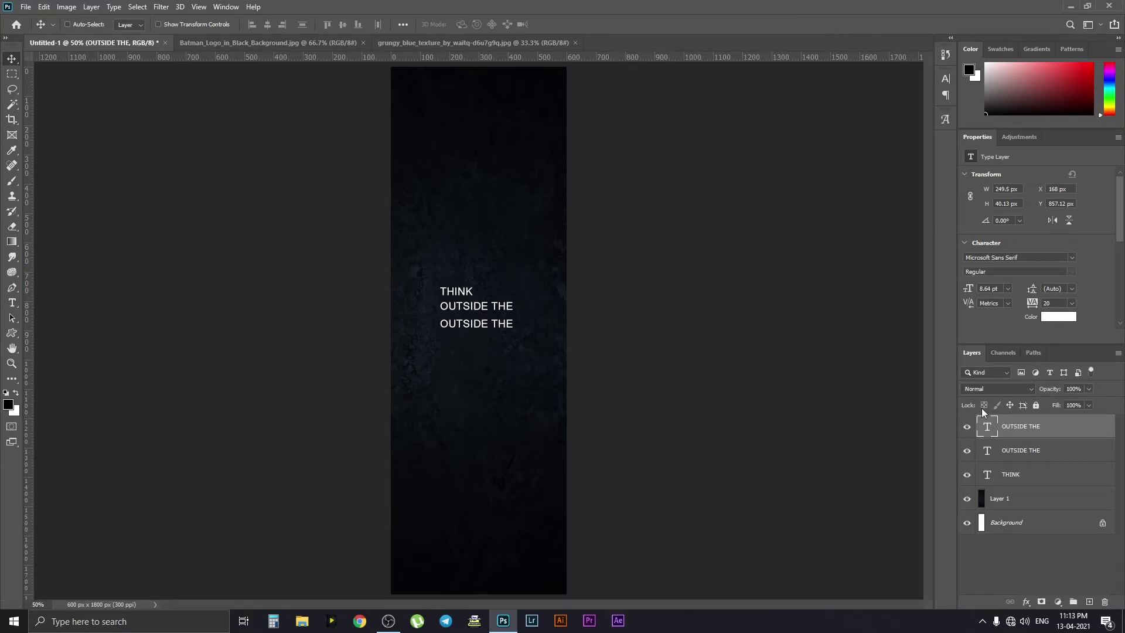
pyautogui.doubleClick(988, 427)
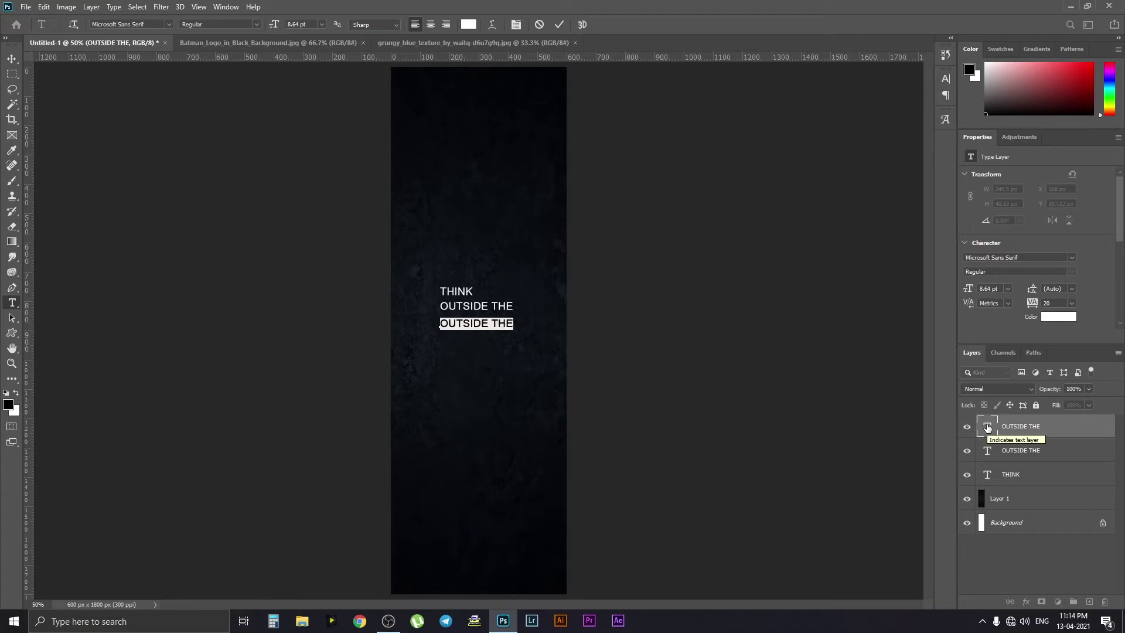
pyautogui.write('BOX')
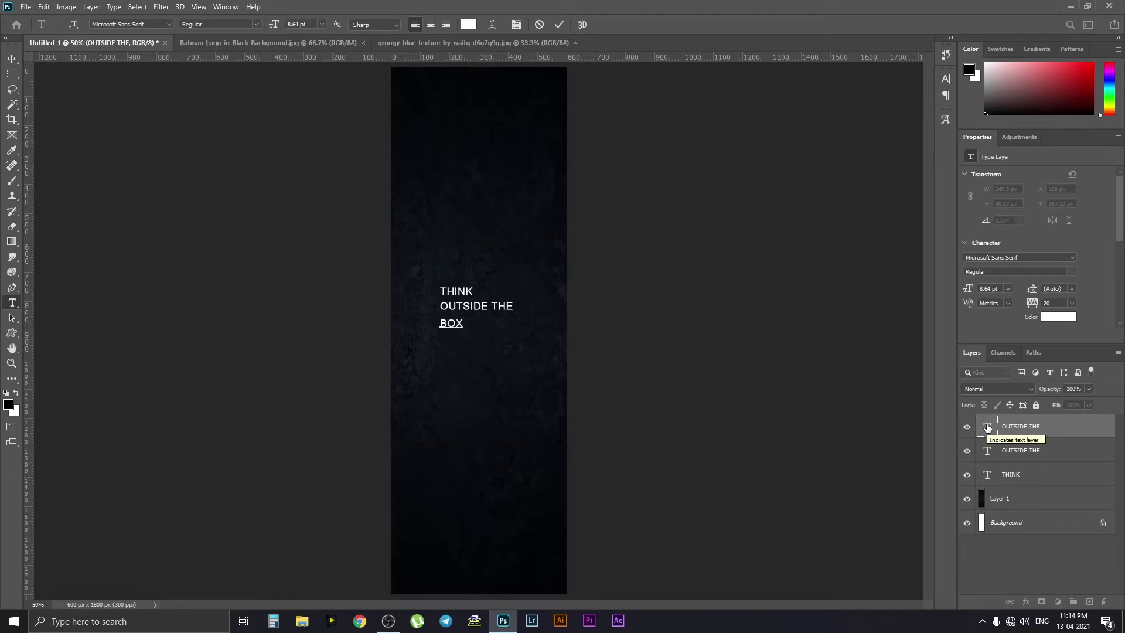
pyautogui.click(12, 59)
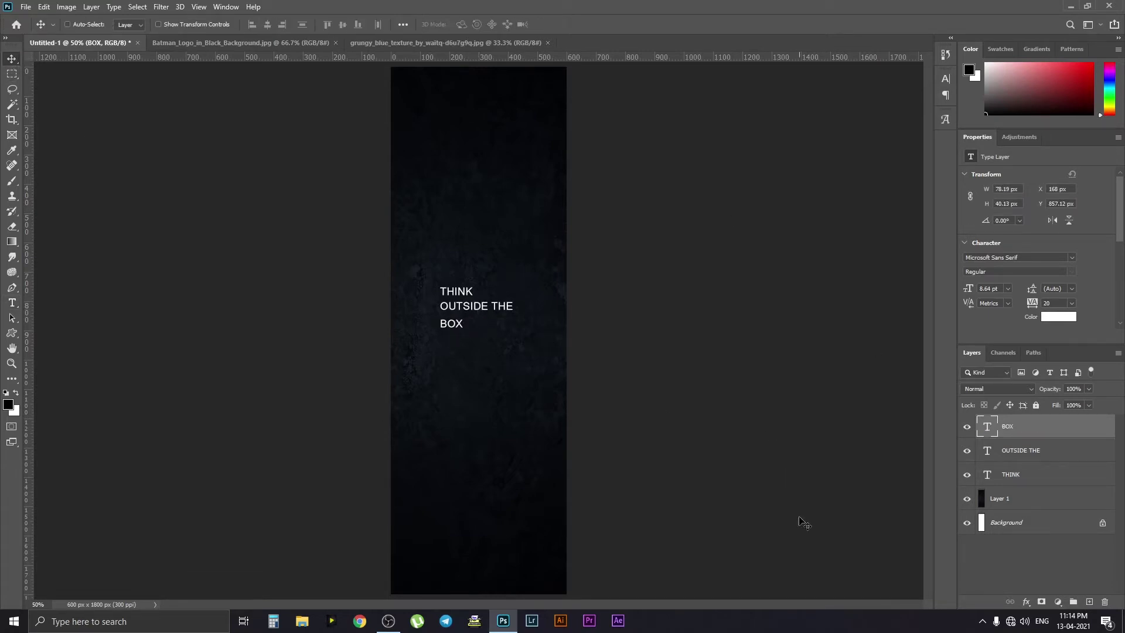
pyautogui.click(1008, 476)
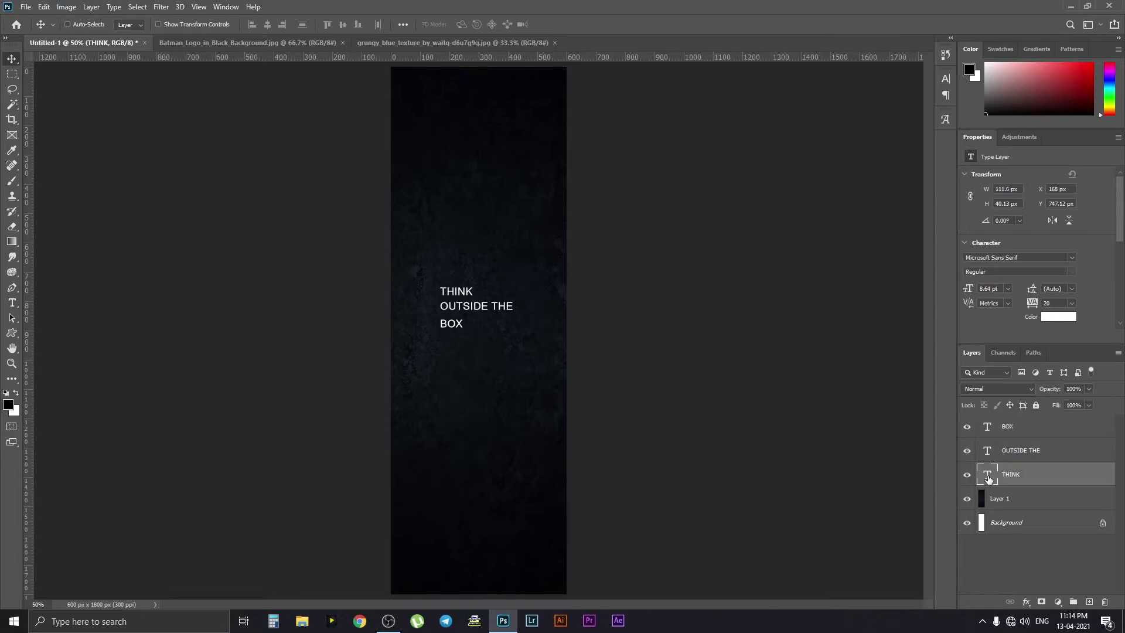
# Step: Restyle the word THINK in Helvetica Compressed at 24 pt
pyautogui.doubleClick(988, 475)
pyautogui.click(168, 24)
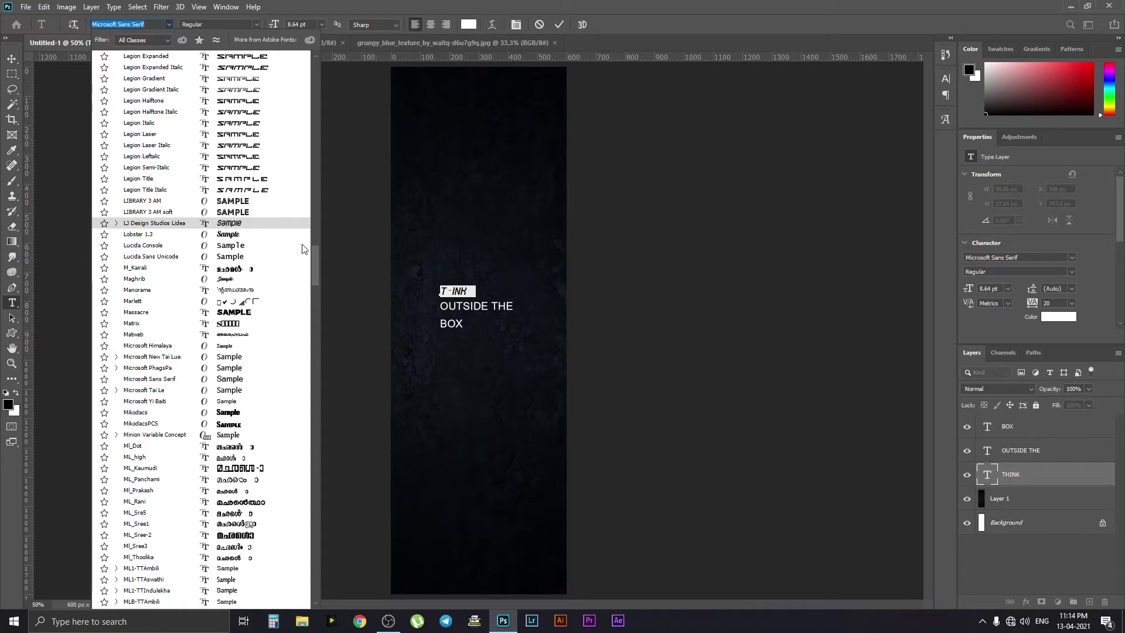
pyautogui.moveTo(314, 266); pyautogui.dragTo(326, 74)
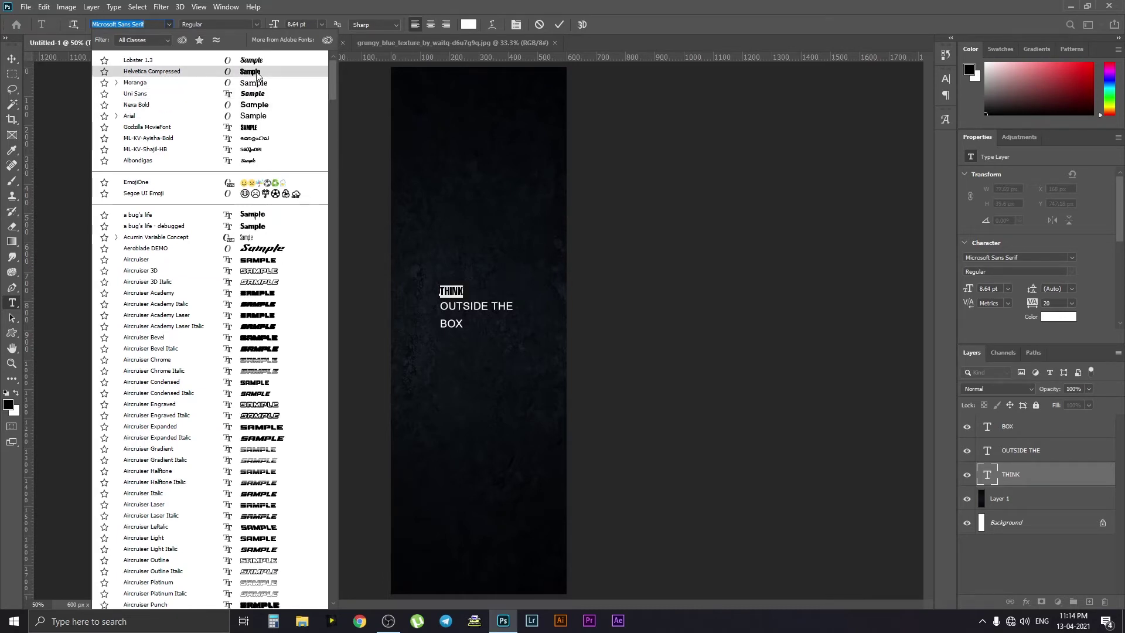
pyautogui.click(167, 72)
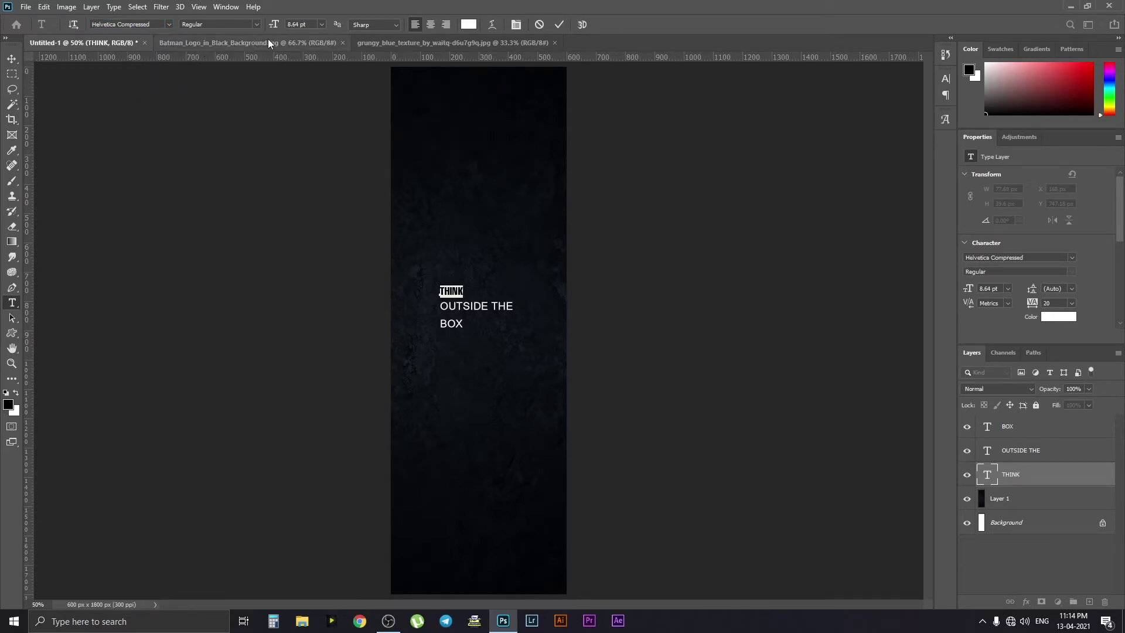
pyautogui.moveTo(274, 27); pyautogui.dragTo(284, 30)
pyautogui.click(326, 24)
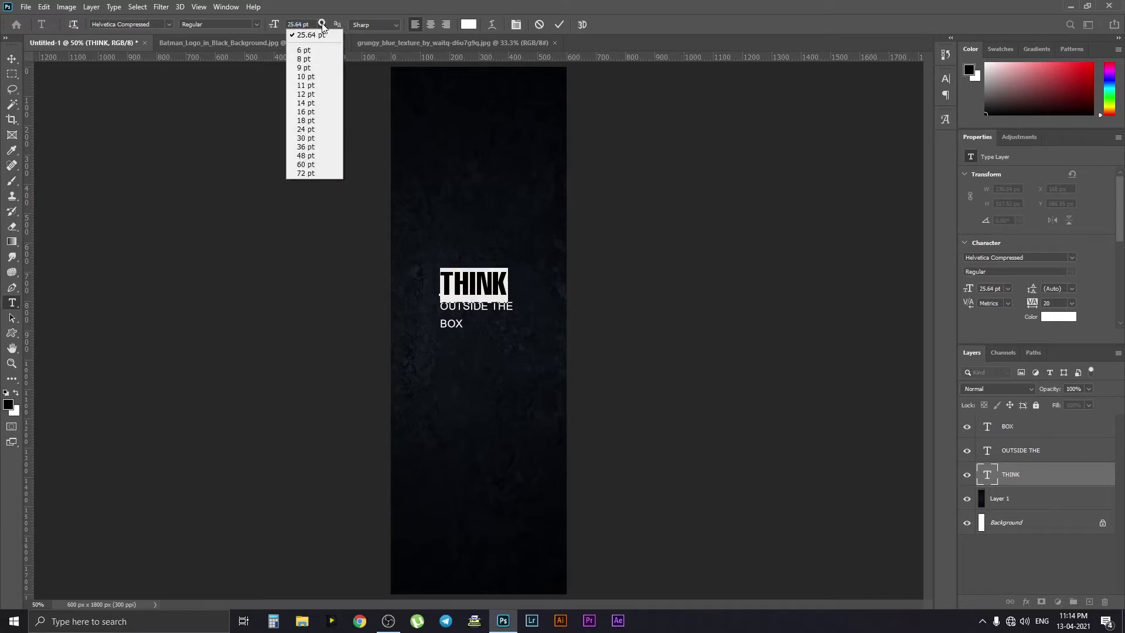
pyautogui.click(301, 130)
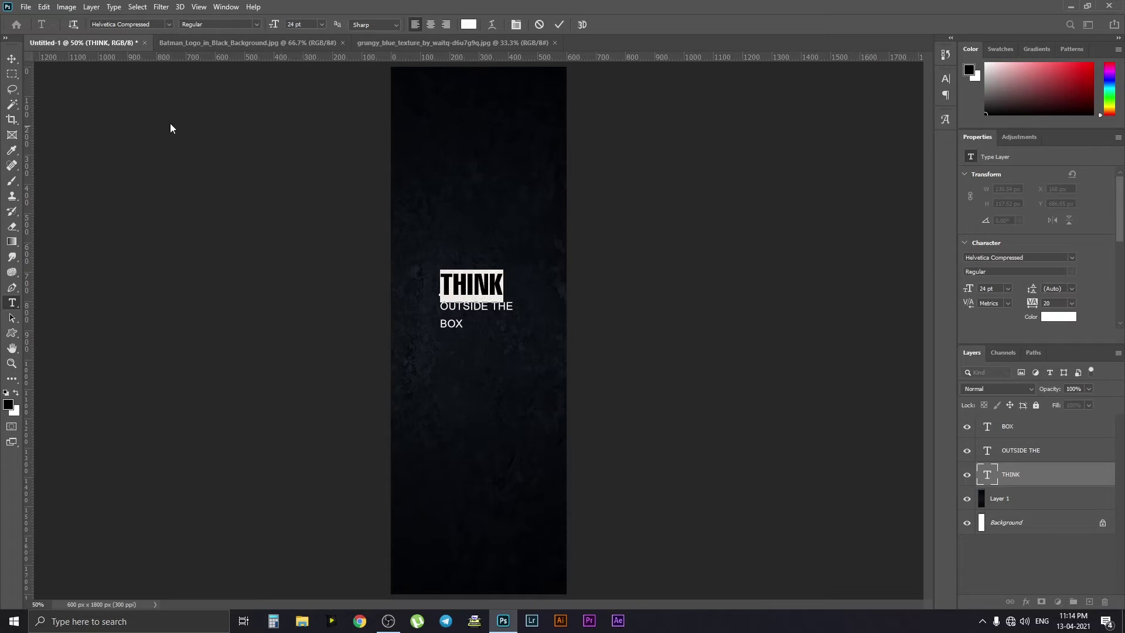
pyautogui.click(18, 55)
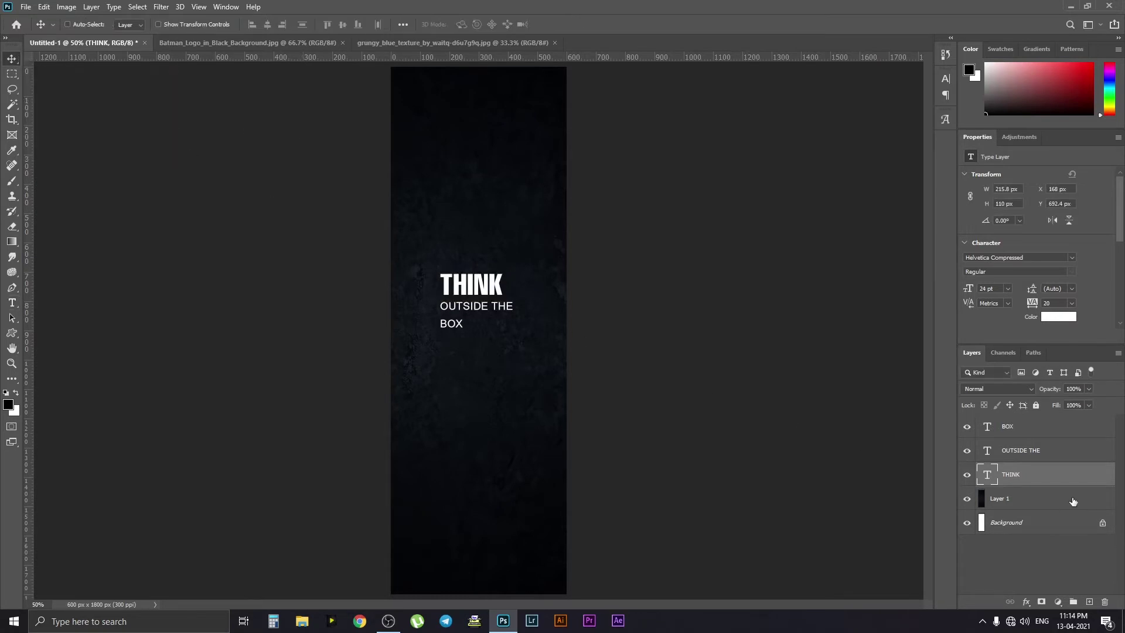
# Step: Change the OUTSIDE THE line to Helvetica Compressed
pyautogui.doubleClick(986, 452)
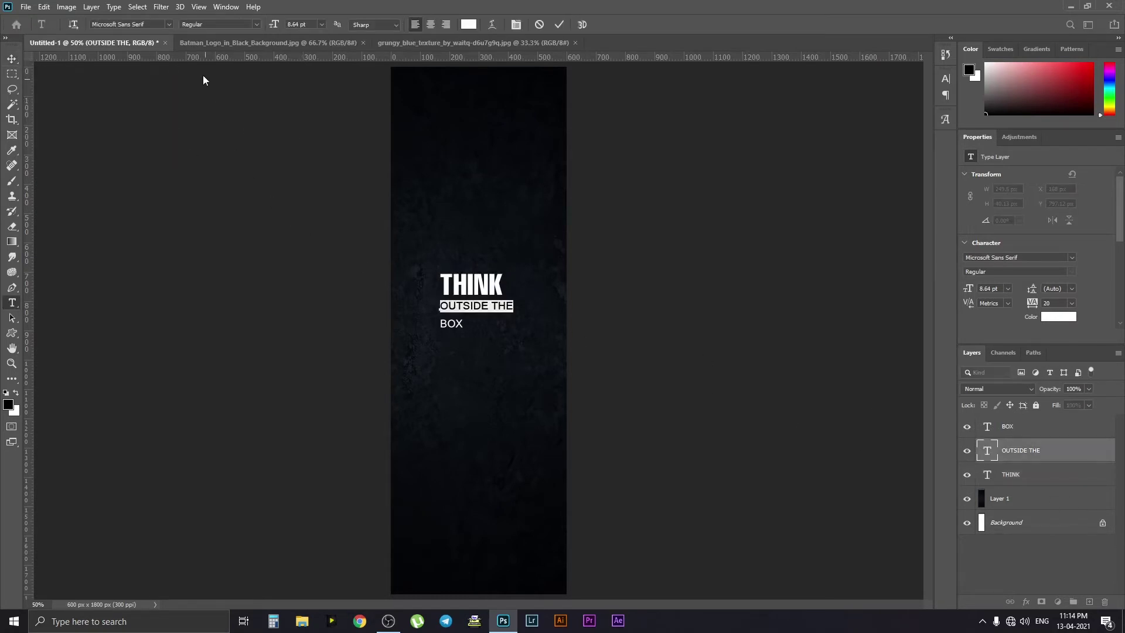
pyautogui.click(171, 22)
pyautogui.moveTo(335, 238); pyautogui.dragTo(341, 56)
pyautogui.click(152, 60)
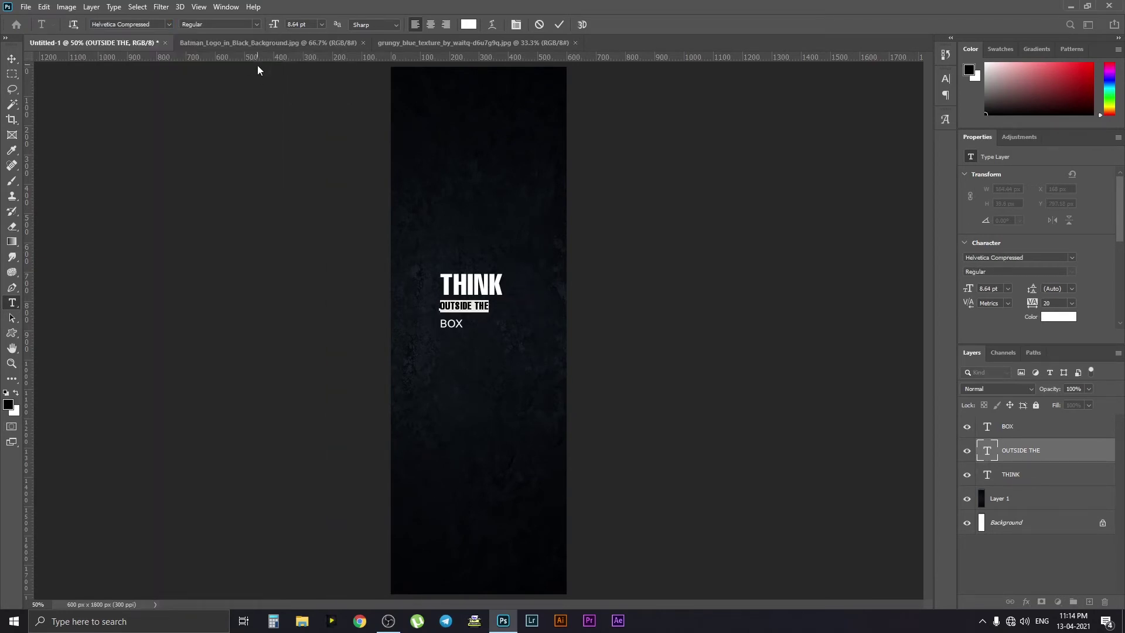
# Step: Set BOX in Helvetica Compressed, enlarge it, and nudge it below OUTSIDE THE
pyautogui.doubleClick(982, 426)
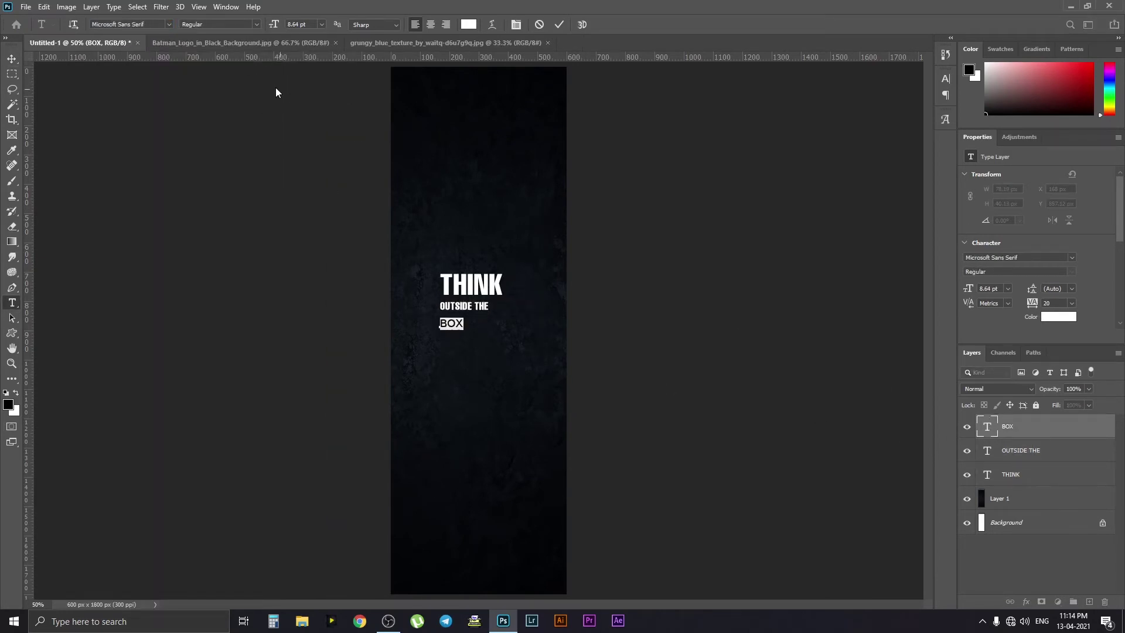
pyautogui.click(165, 25)
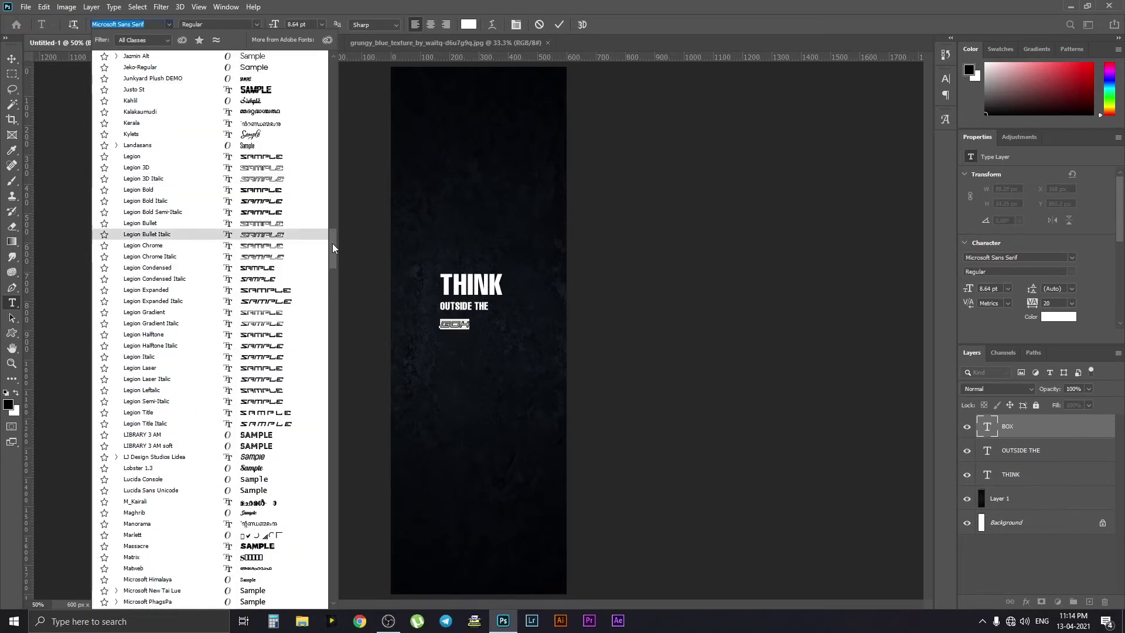
pyautogui.moveTo(332, 244); pyautogui.dragTo(326, 71)
pyautogui.click(261, 59)
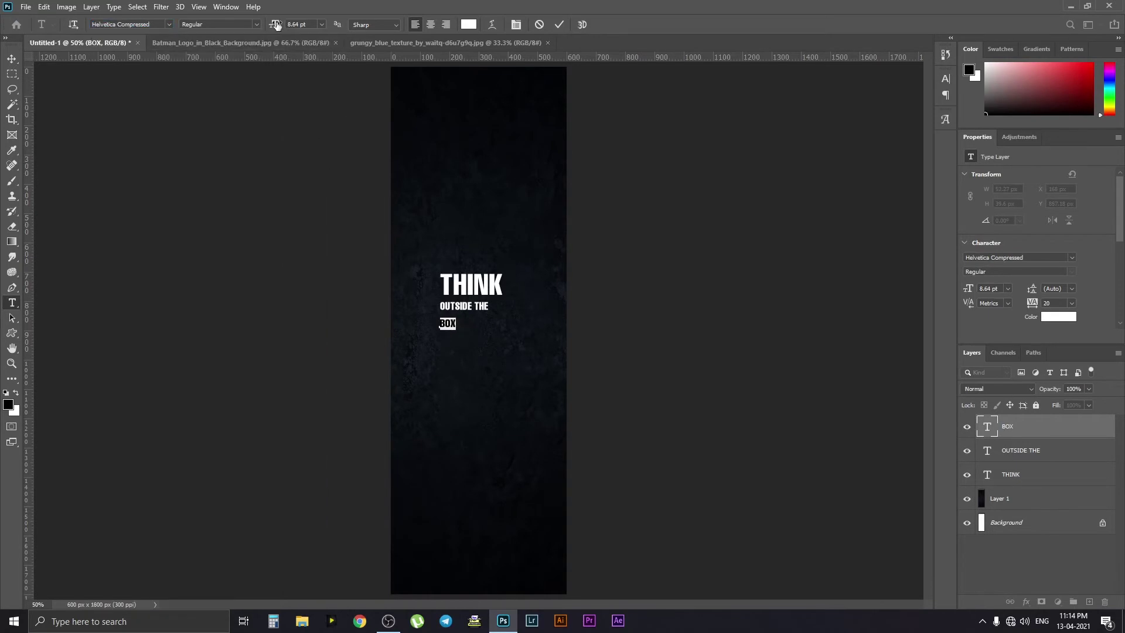
pyautogui.moveTo(272, 27); pyautogui.dragTo(287, 31)
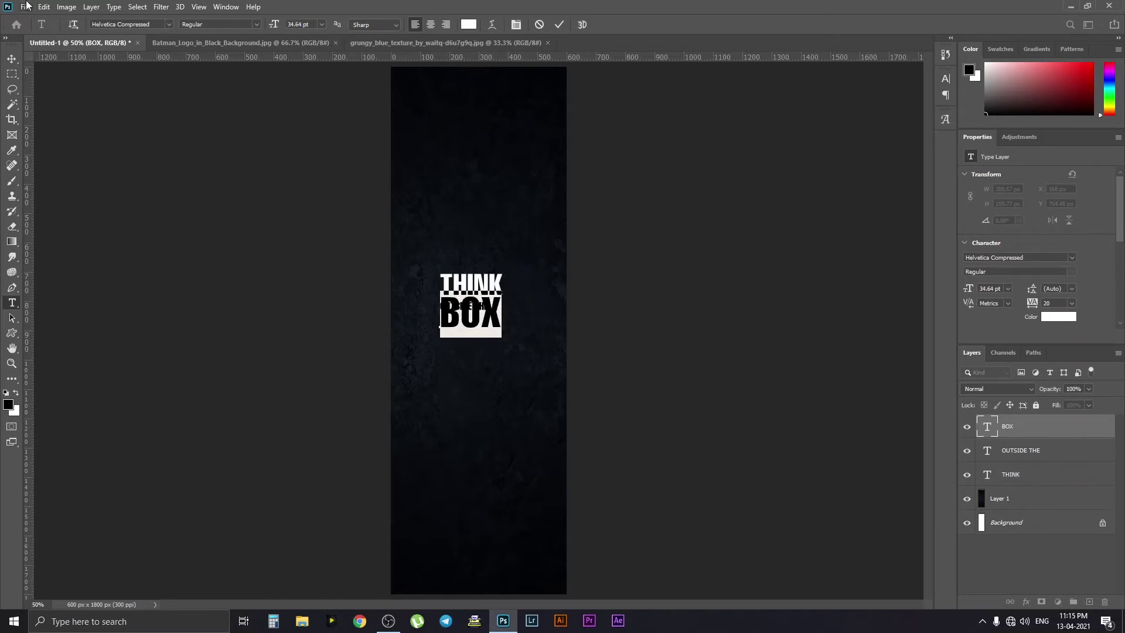
pyautogui.click(11, 58)
pyautogui.press('Right')
pyautogui.press('Right')
pyautogui.press('Right')
pyautogui.press('Right')
pyautogui.press('Right')
pyautogui.press('Right')
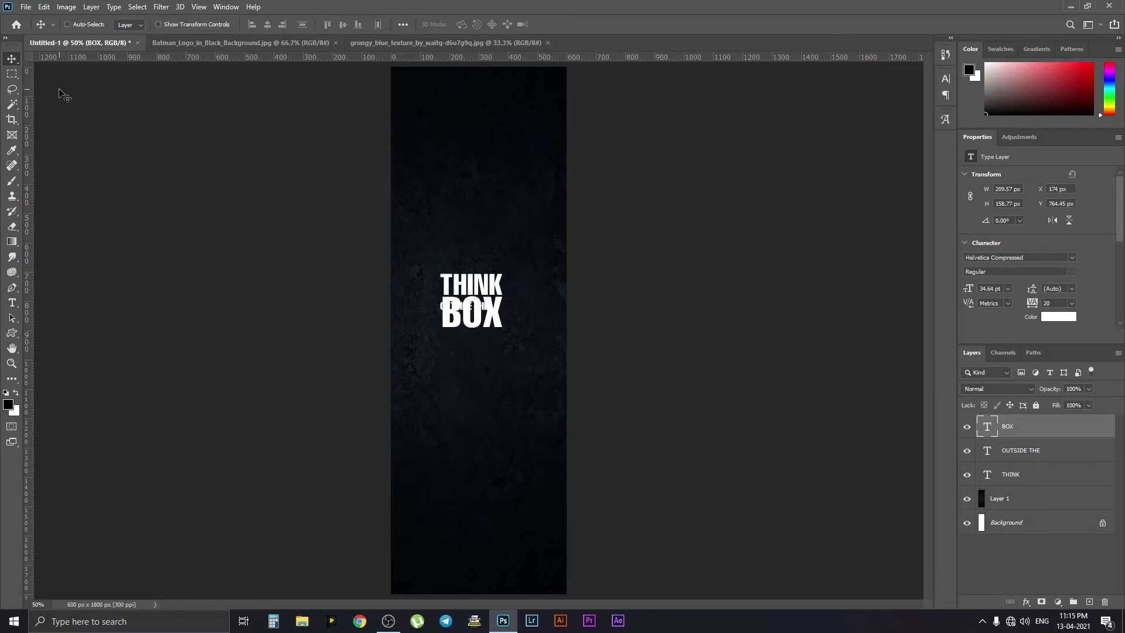
pyautogui.press('Down')
pyautogui.press('Down')
pyautogui.press('Down')
pyautogui.press('Down')
pyautogui.press('Down')
pyautogui.press('Down')
pyautogui.press('Down')
pyautogui.press('Down')
pyautogui.press('Down')
pyautogui.press('Down')
pyautogui.press('Down')
pyautogui.press('Down')
pyautogui.press('Down')
pyautogui.press('Down')
pyautogui.press('Down')
pyautogui.press('Down')
pyautogui.press('Down')
pyautogui.press('Down')
pyautogui.press('Down')
pyautogui.press('Down')
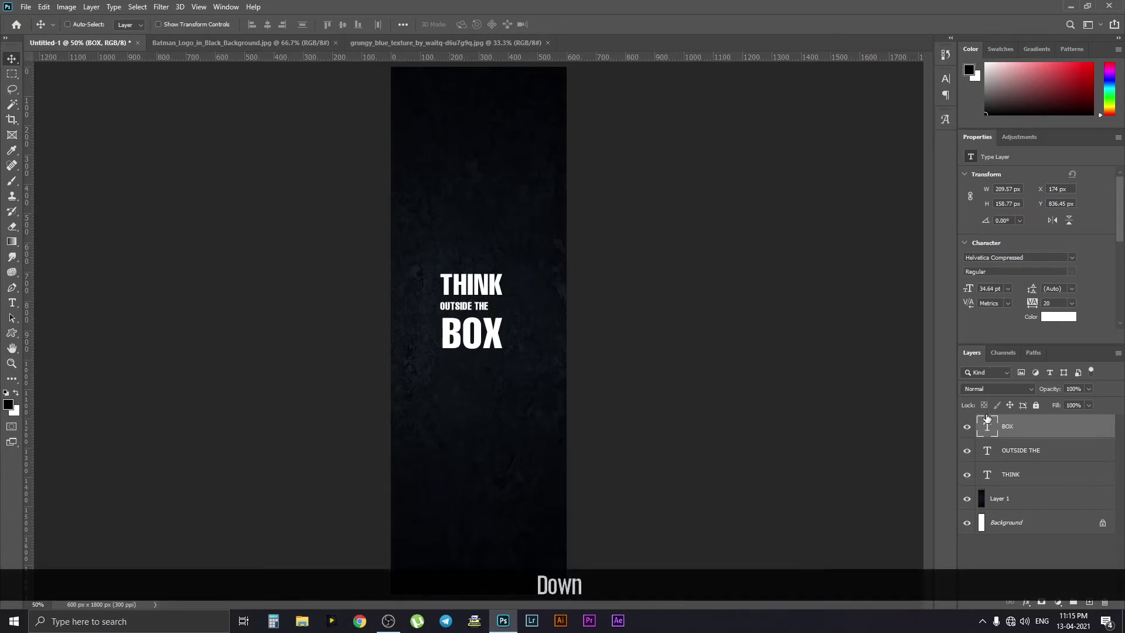
# Step: Scale OUTSIDE THE to 11.16 pt to match the title width and nudge it right
pyautogui.click(1016, 457)
pyautogui.hotkey('ctrl', 't')
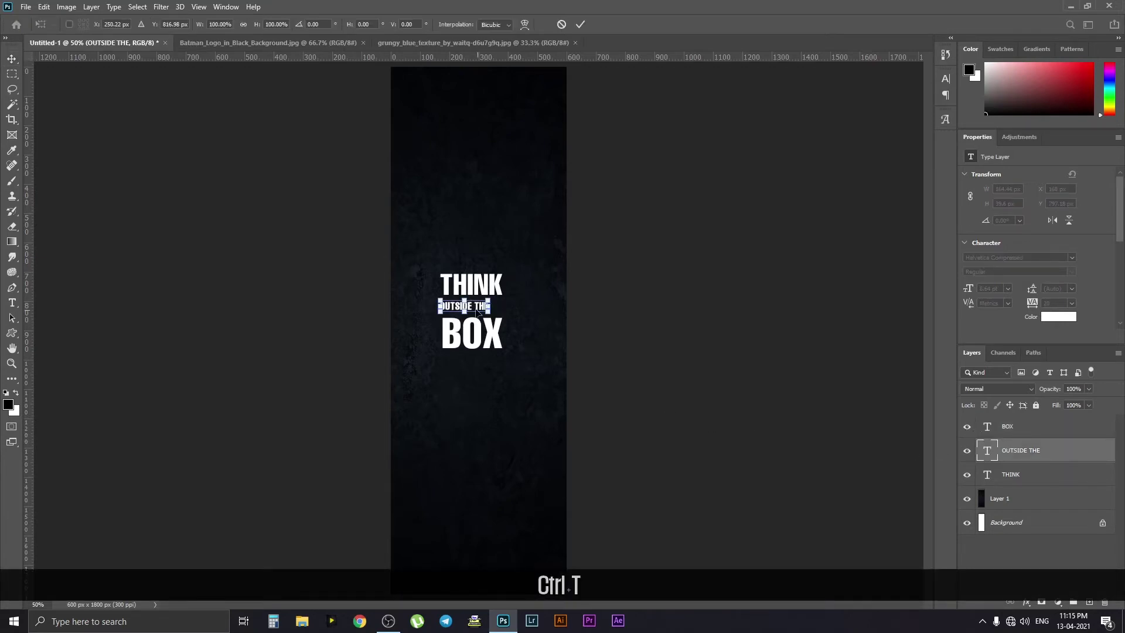
pyautogui.moveTo(488, 312); pyautogui.dragTo(500, 323)
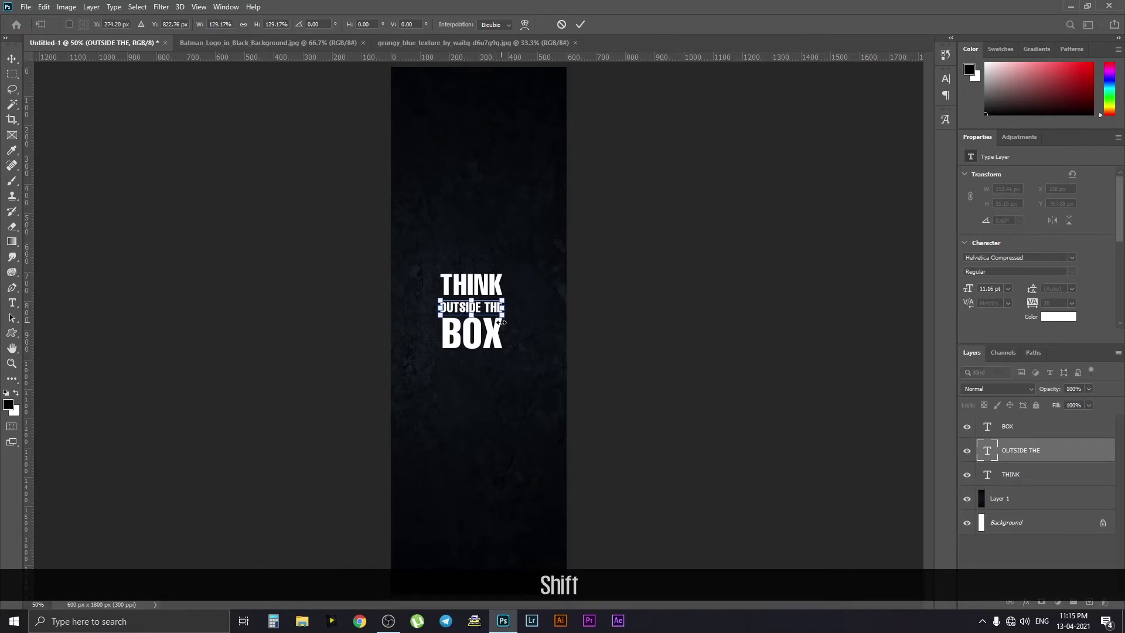
pyautogui.click(631, 388)
pyautogui.press('Right')
pyautogui.press('Right')
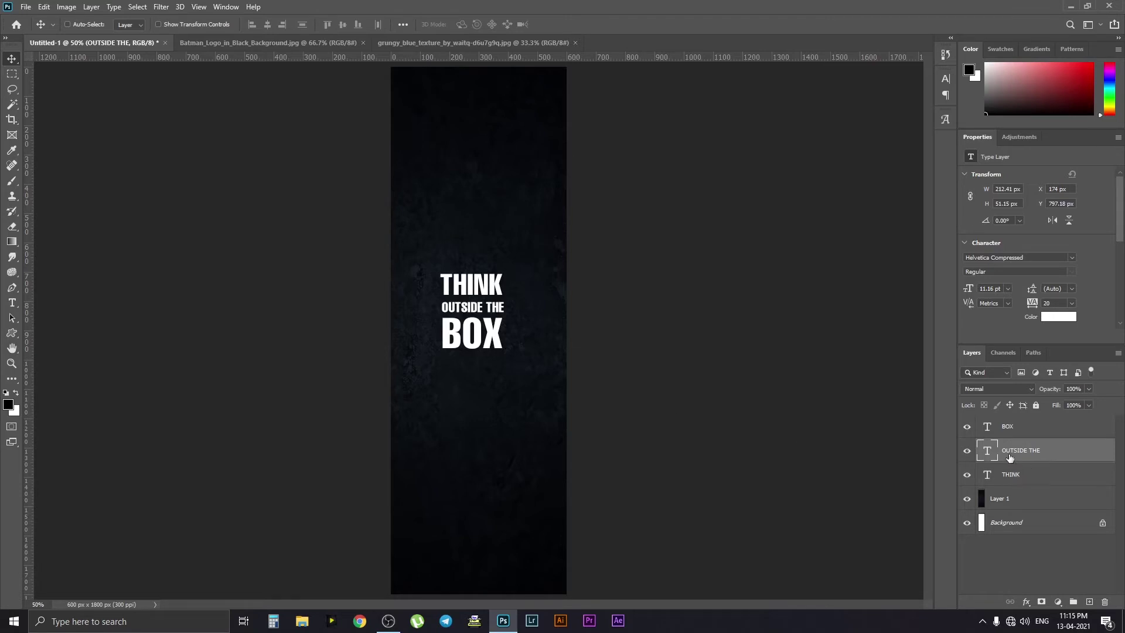
# Step: Nudge THINK and BOX vertically so the three lines stack tightly
pyautogui.click(1013, 429)
pyautogui.keyDown('ctrl'); pyautogui.click(1009, 475); pyautogui.keyUp('ctrl')
pyautogui.press('Up')
pyautogui.press('Up')
pyautogui.press('Up')
pyautogui.press('Up')
pyautogui.press('Up')
pyautogui.press('Up')
pyautogui.press('Up')
pyautogui.press('Up')
pyautogui.press('Up')
pyautogui.press('Up')
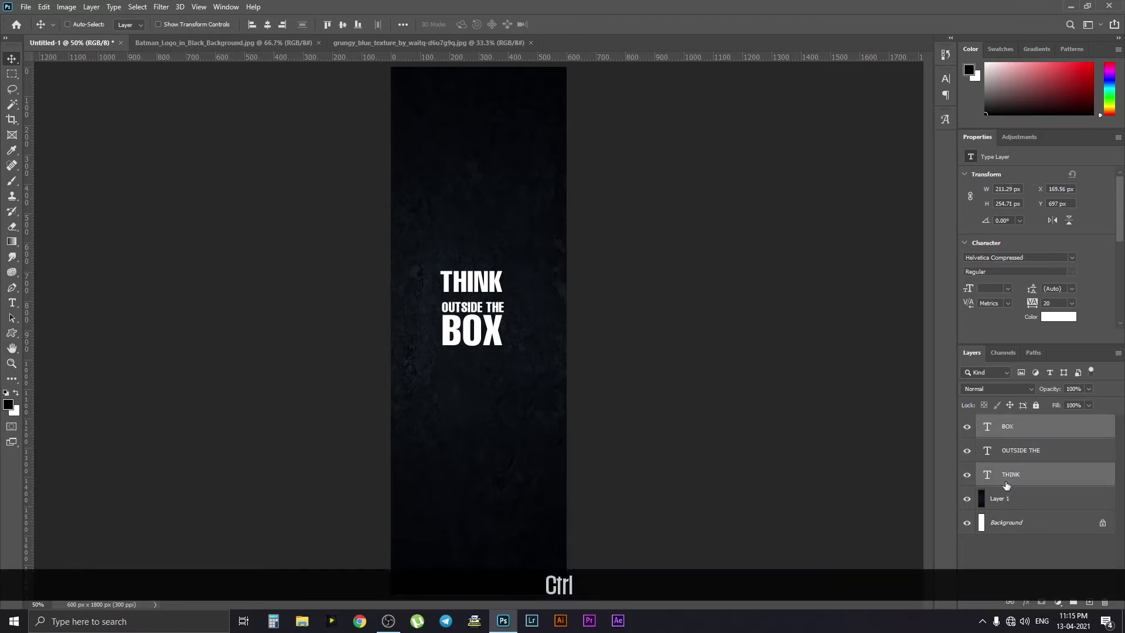
pyautogui.click(1006, 484)
pyautogui.press('Down')
pyautogui.press('Down')
pyautogui.press('Down')
pyautogui.press('Down')
pyautogui.press('Down')
pyautogui.press('Down')
pyautogui.press('Down')
pyautogui.press('Down')
pyautogui.press('Down')
pyautogui.press('Down')
pyautogui.press('Down')
pyautogui.press('Down')
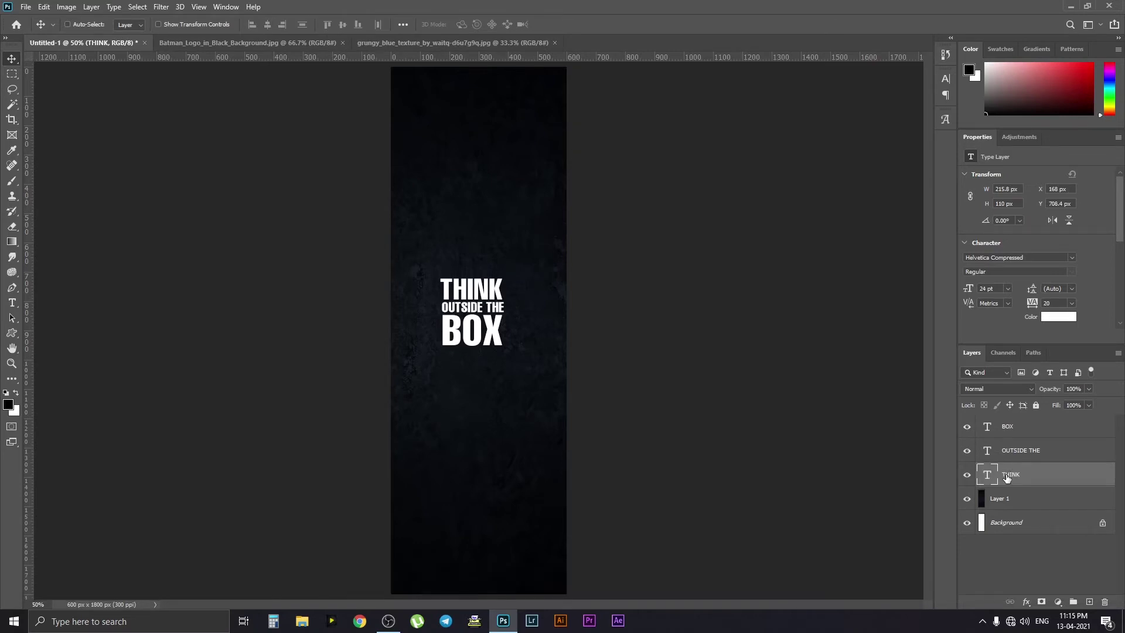
pyautogui.keyDown('ctrl'); pyautogui.click(1012, 454); pyautogui.keyUp('ctrl')
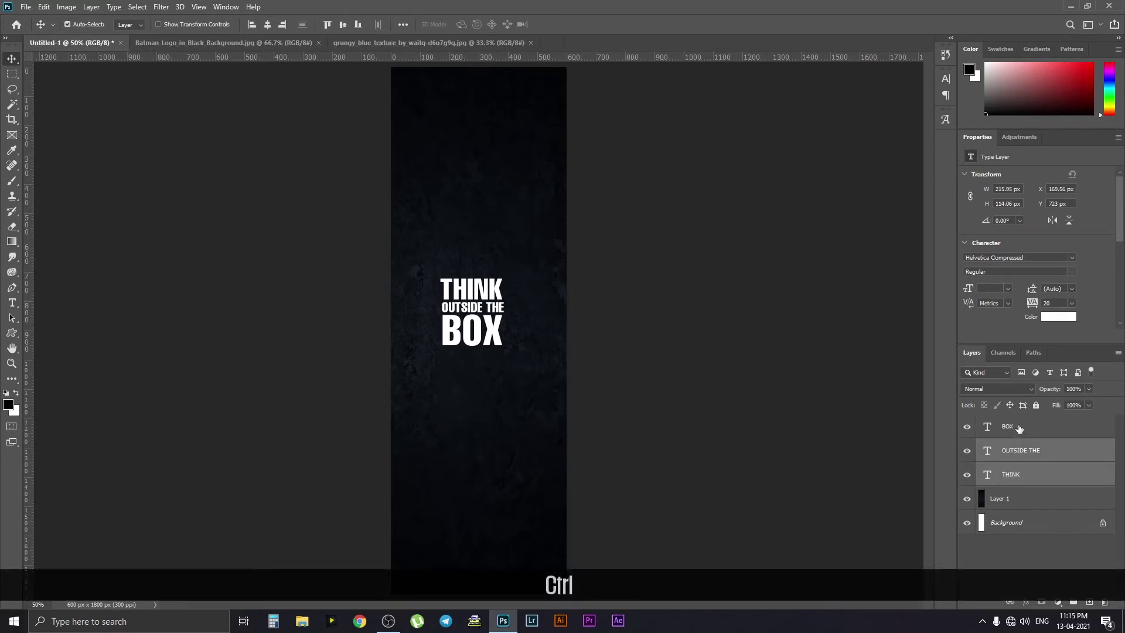
# Step: Group the three title layers, merge a copy into Group 1 copy, and hide Group 1
pyautogui.keyDown('ctrl'); pyautogui.click(1020, 429); pyautogui.keyUp('ctrl')
pyautogui.hotkey('ctrl', 'g')
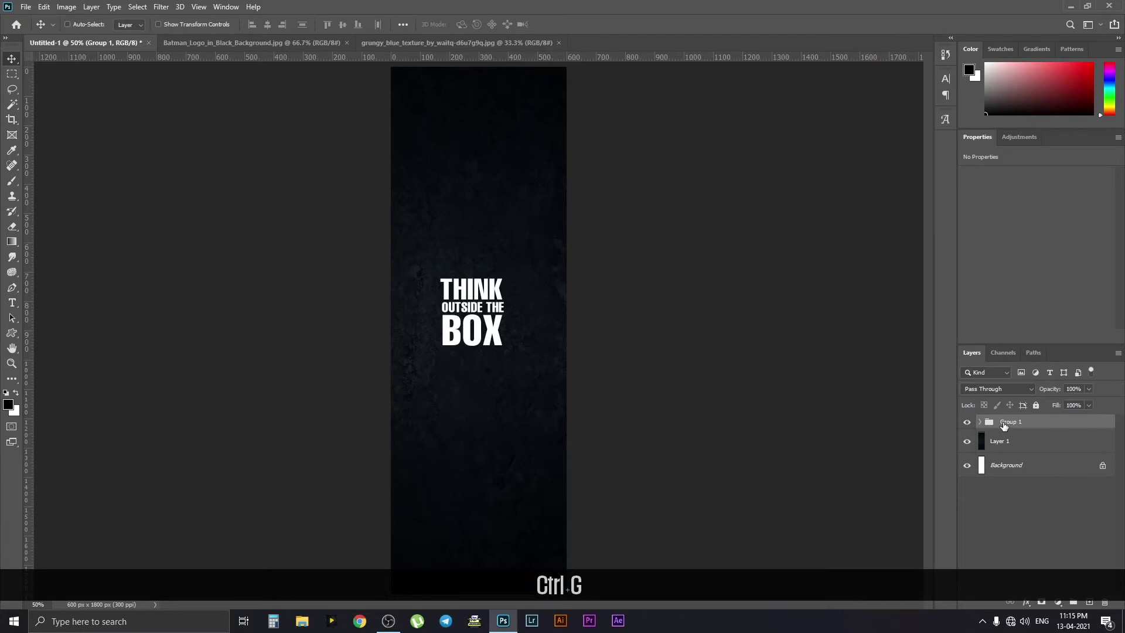
pyautogui.hotkey('ctrl', 'j')
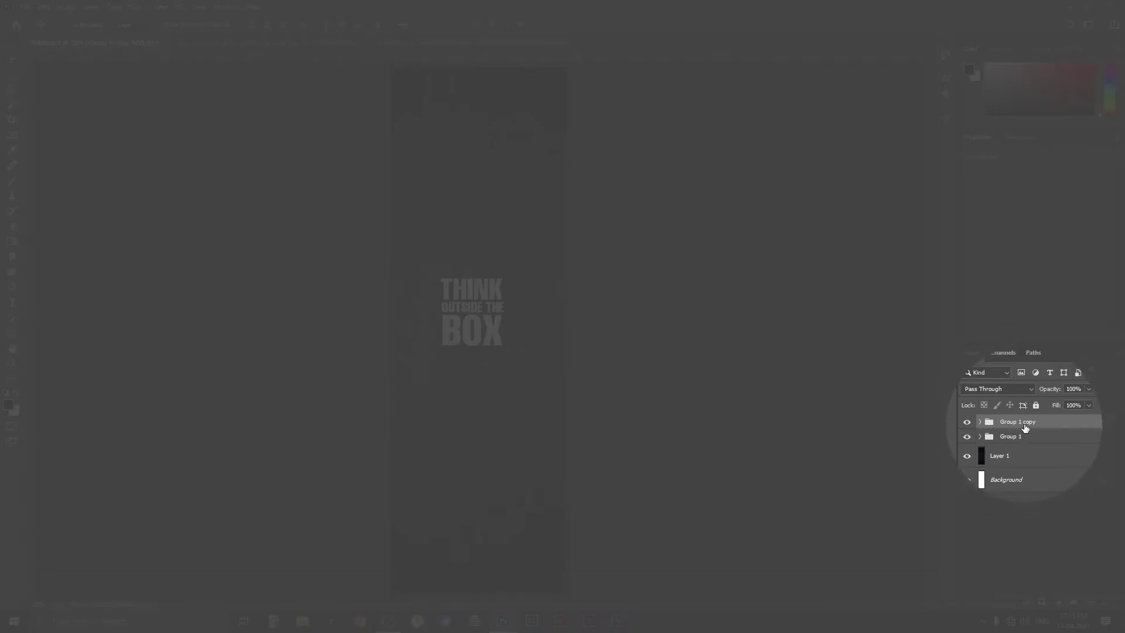
pyautogui.hotkey('ctrl', 'e')
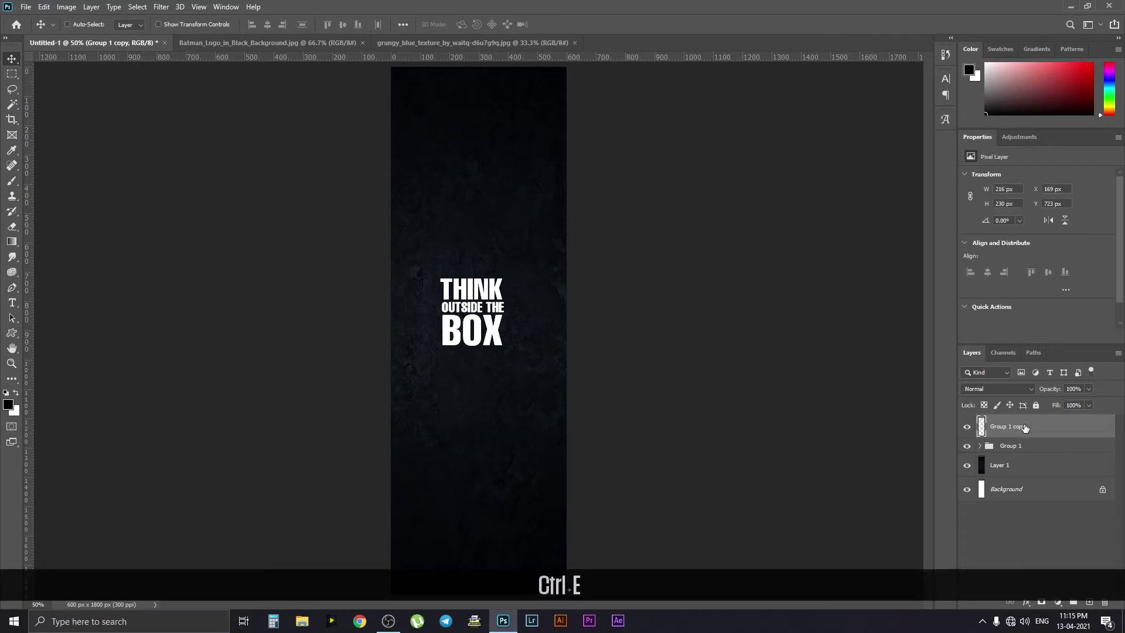
pyautogui.moveTo(456, 318); pyautogui.dragTo(460, 234)
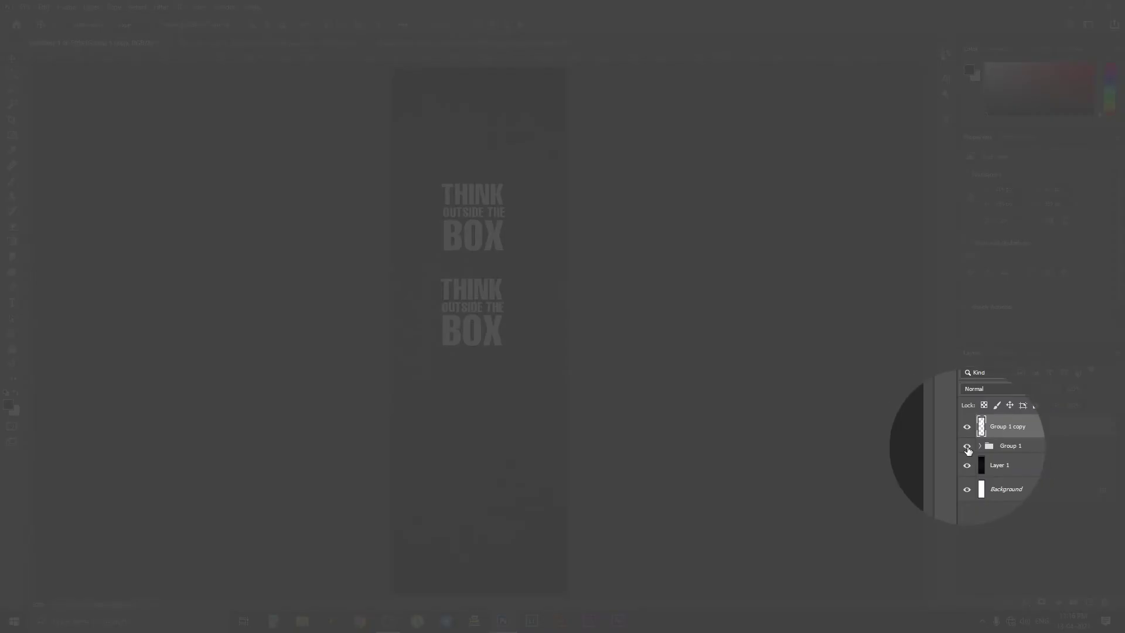
pyautogui.click(966, 447)
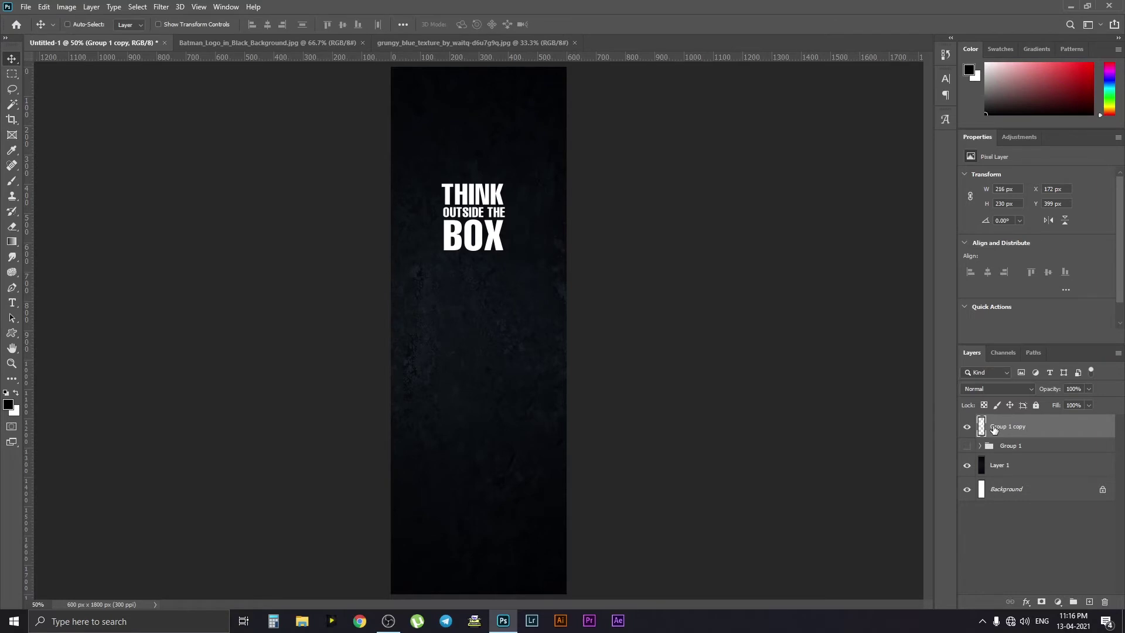
# Step: Centre the merged title horizontally and vertically on the Background
pyautogui.hotkey('shift', 'Down')
pyautogui.hotkey('shift', 'Down')
pyautogui.hotkey('shift', 'Down')
pyautogui.hotkey('shift', 'Down')
pyautogui.hotkey('shift', 'Down')
pyautogui.press('Down')
pyautogui.press('Down')
pyautogui.press('Down')
pyautogui.press('Down')
pyautogui.press('Down')
pyautogui.press('Down')
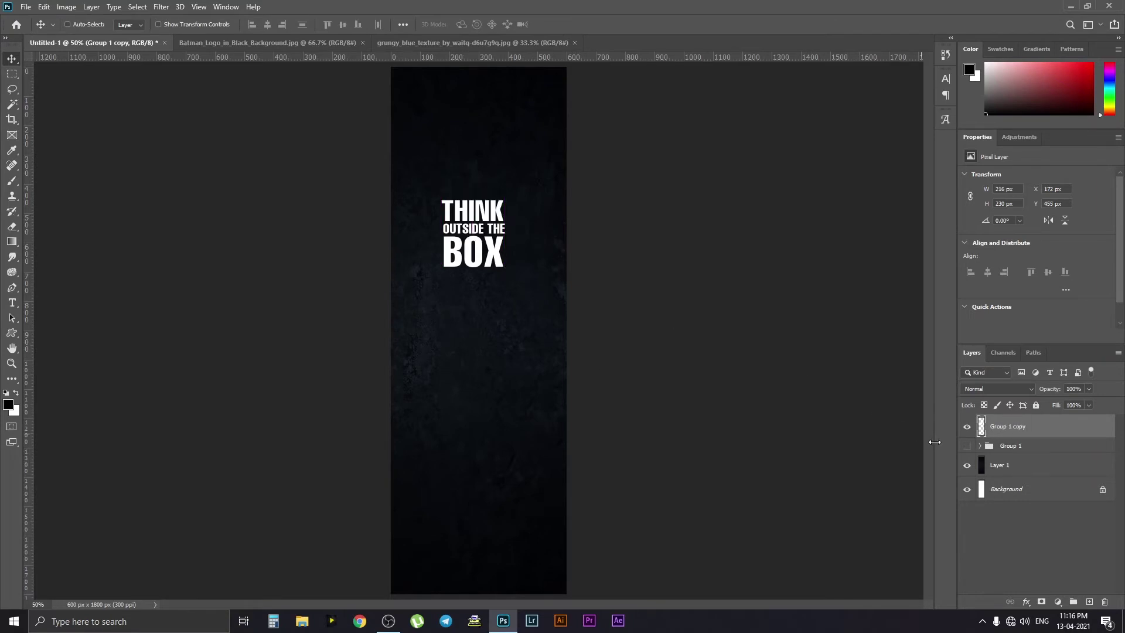
pyautogui.keyDown('ctrl'); pyautogui.click(1009, 488); pyautogui.keyUp('ctrl')
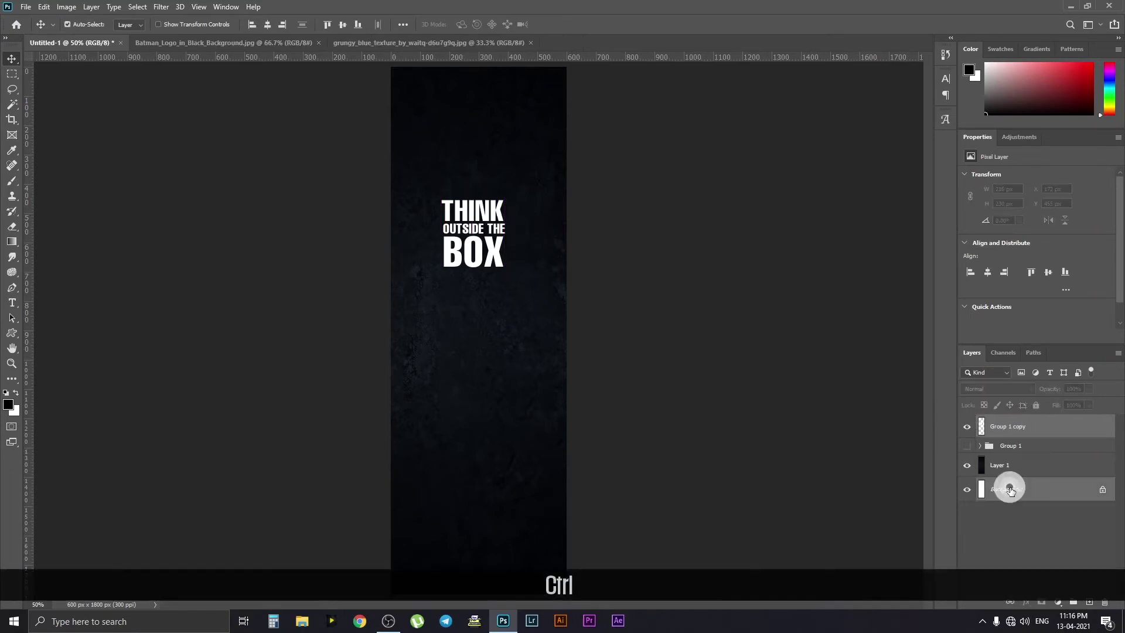
pyautogui.click(271, 25)
pyautogui.click(343, 25)
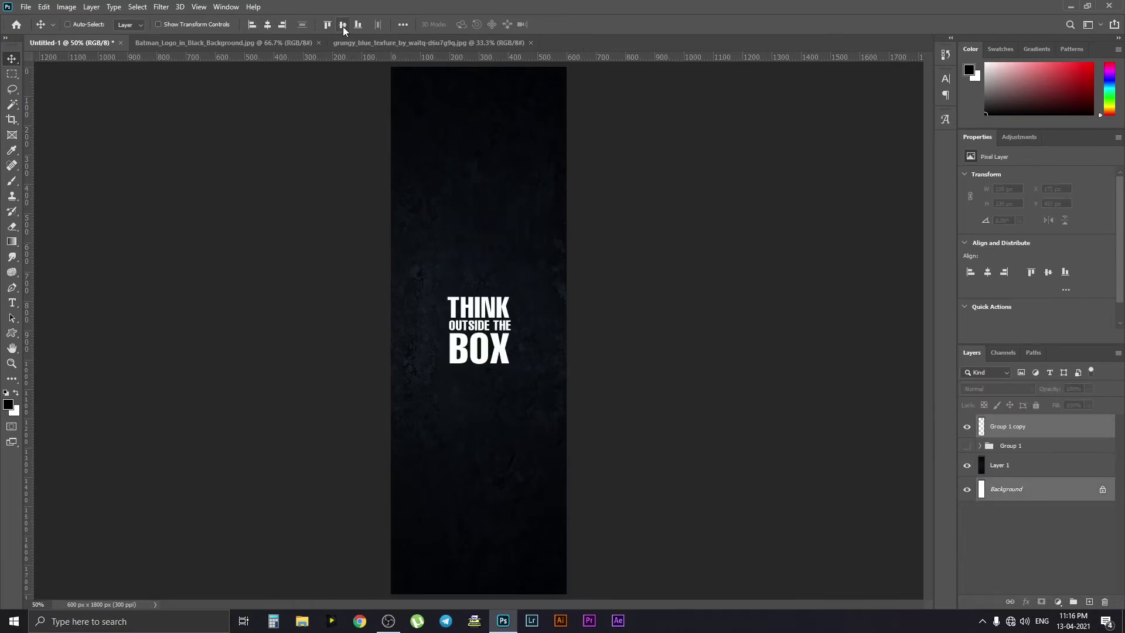
# Step: Enlarge the merged title about 143% and move it straight up to the top
pyautogui.click(1012, 426)
pyautogui.hotkey('ctrl', 't')
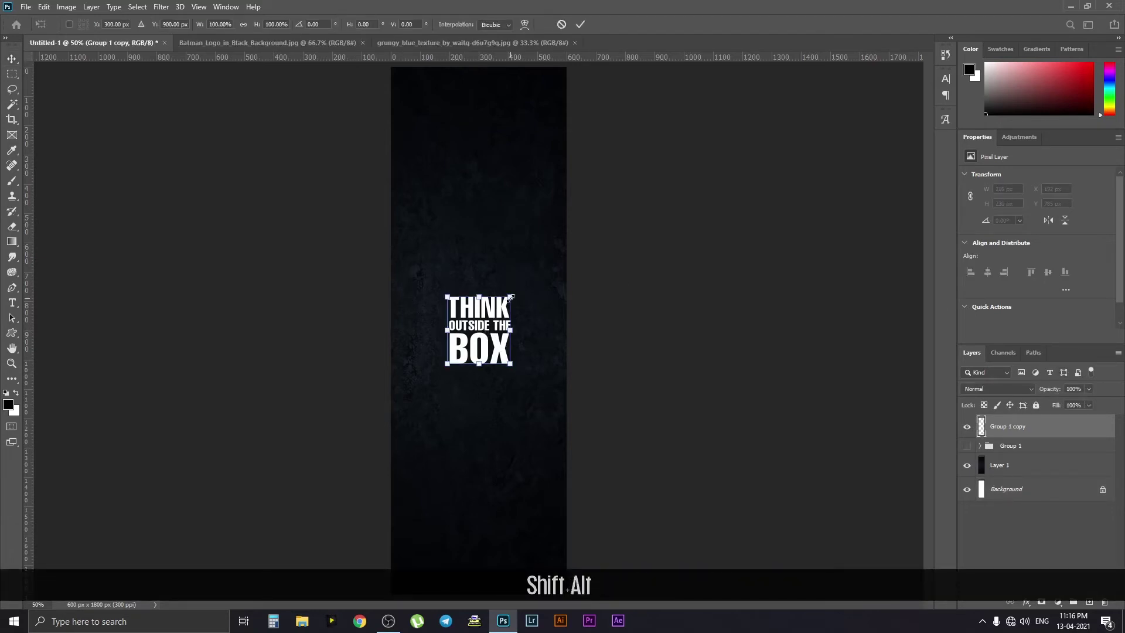
pyautogui.moveTo(511, 297); pyautogui.dragTo(529, 286)
pyautogui.press('Return')
pyautogui.moveTo(493, 345); pyautogui.dragTo(492, 158)
# Step: Add the designer's name as a new text layer in Uni Sans at 10 pt
pyautogui.press('t')
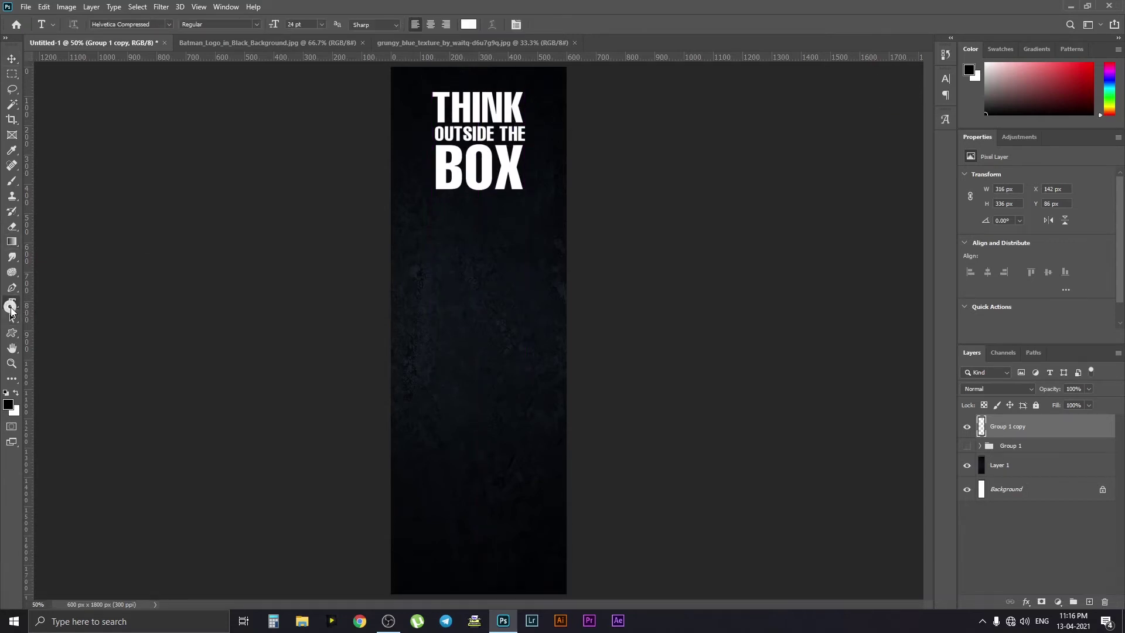
pyautogui.click(469, 353)
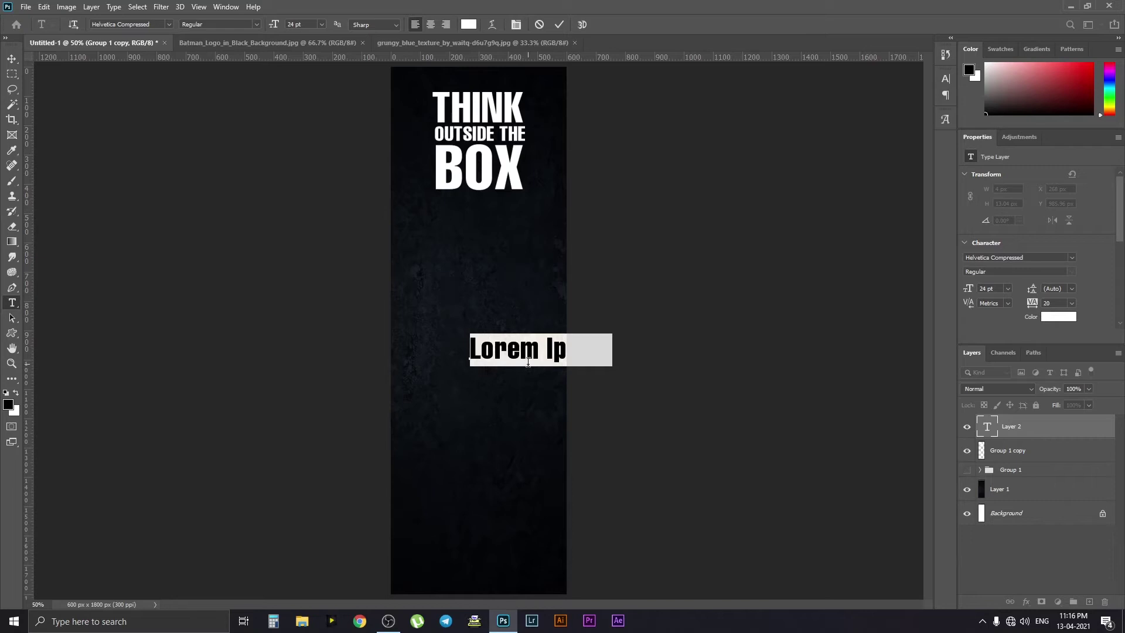
pyautogui.write('F')
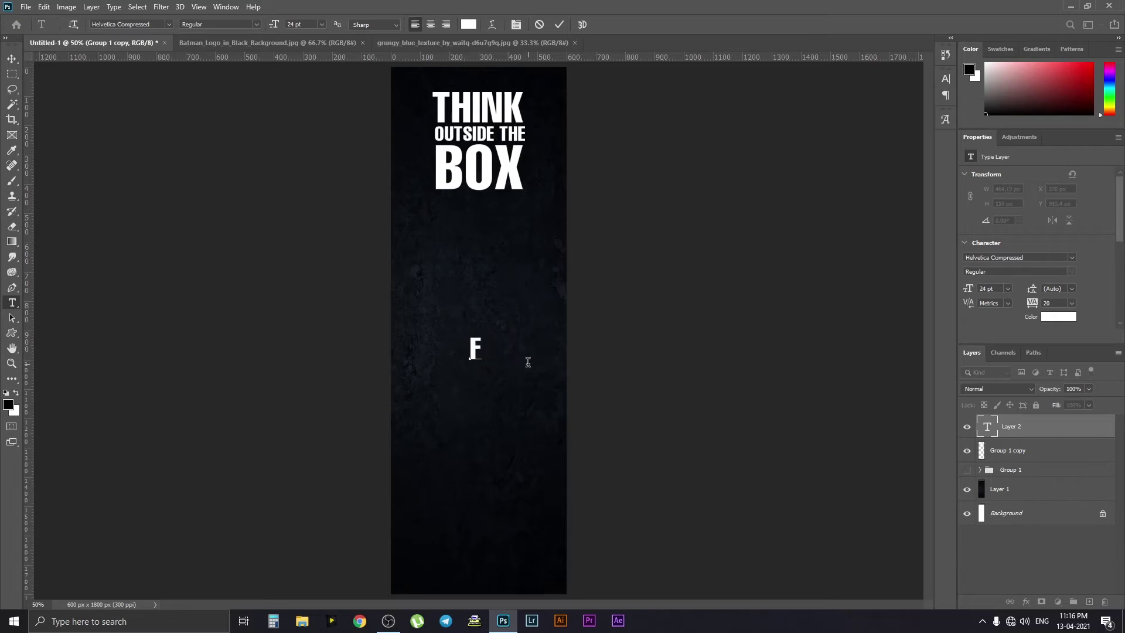
pyautogui.write('AIZAL')
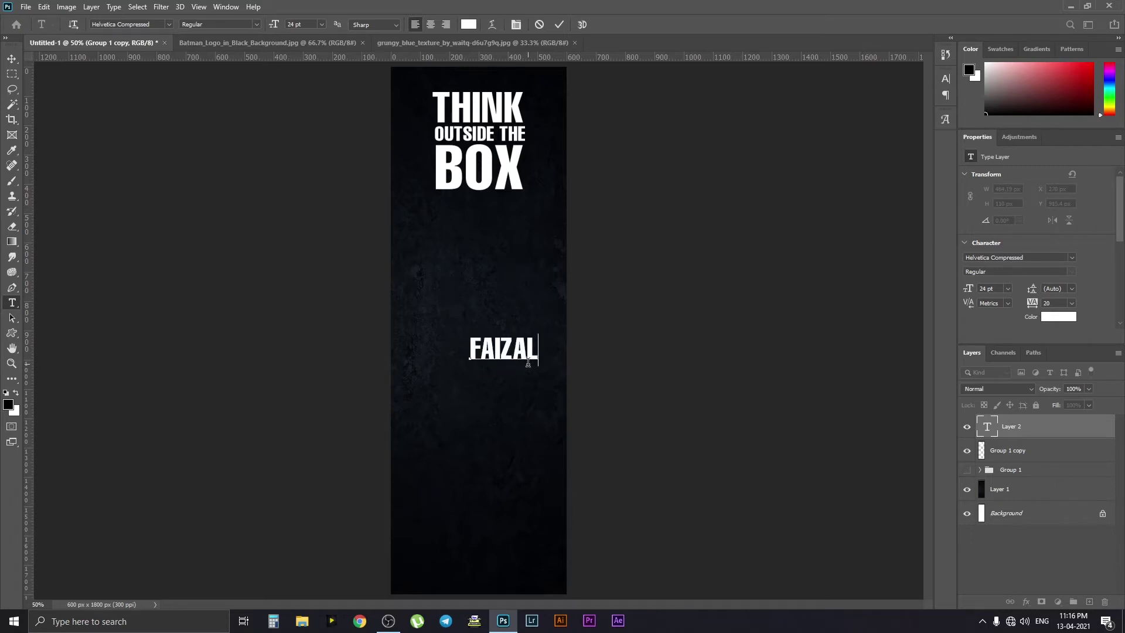
pyautogui.write(' KI')
pyautogui.hotkey('ctrl', 'a')
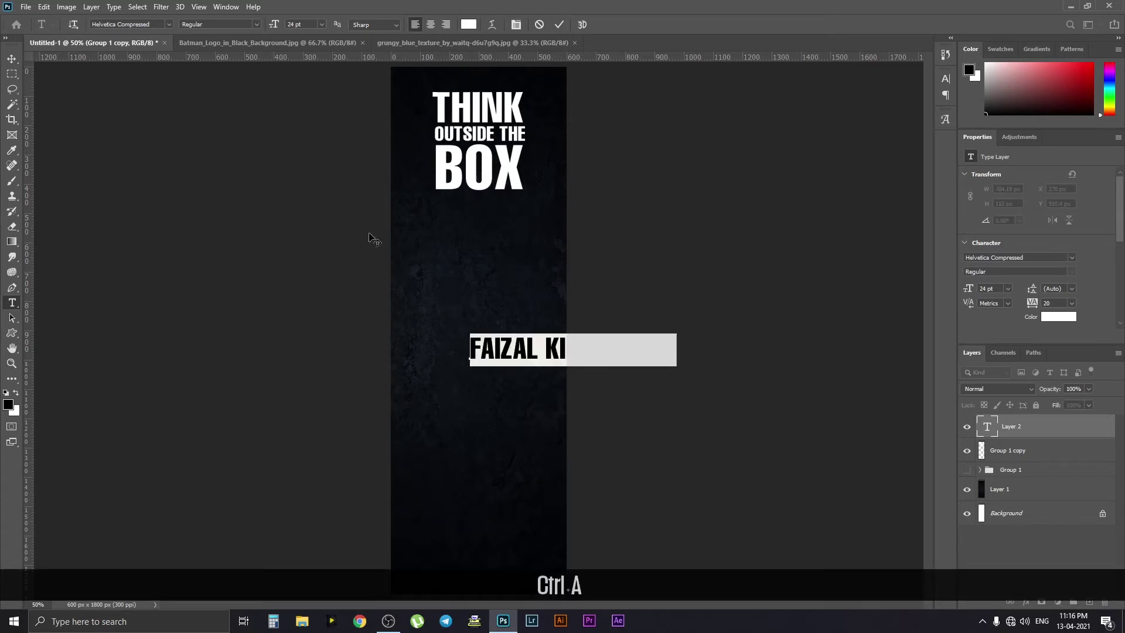
pyautogui.click(321, 24)
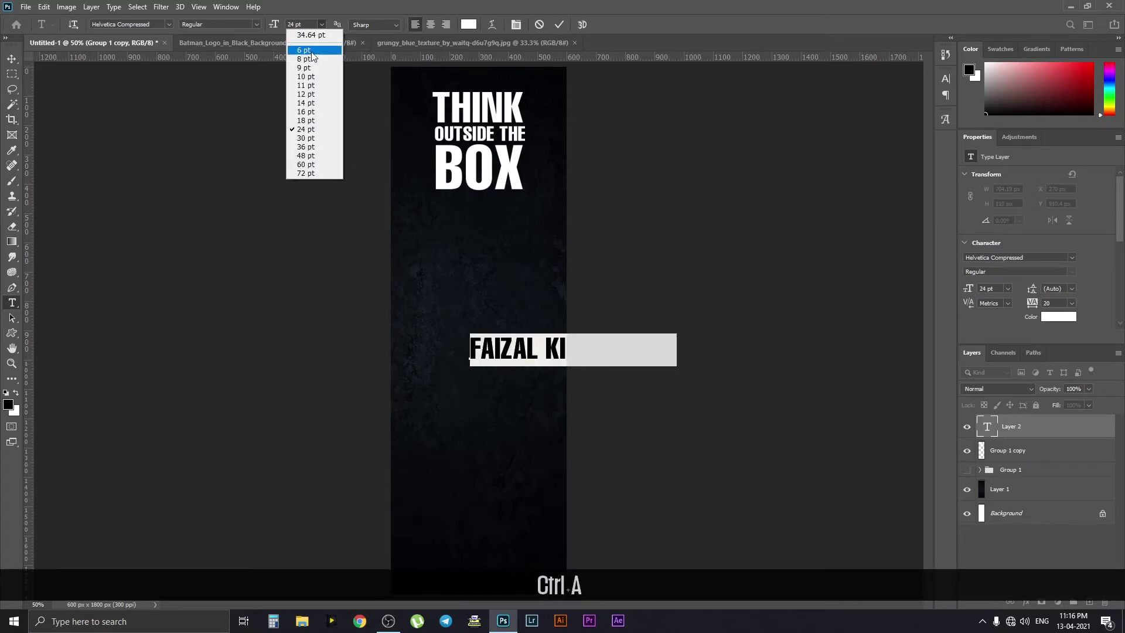
pyautogui.click(305, 85)
pyautogui.click(174, 23)
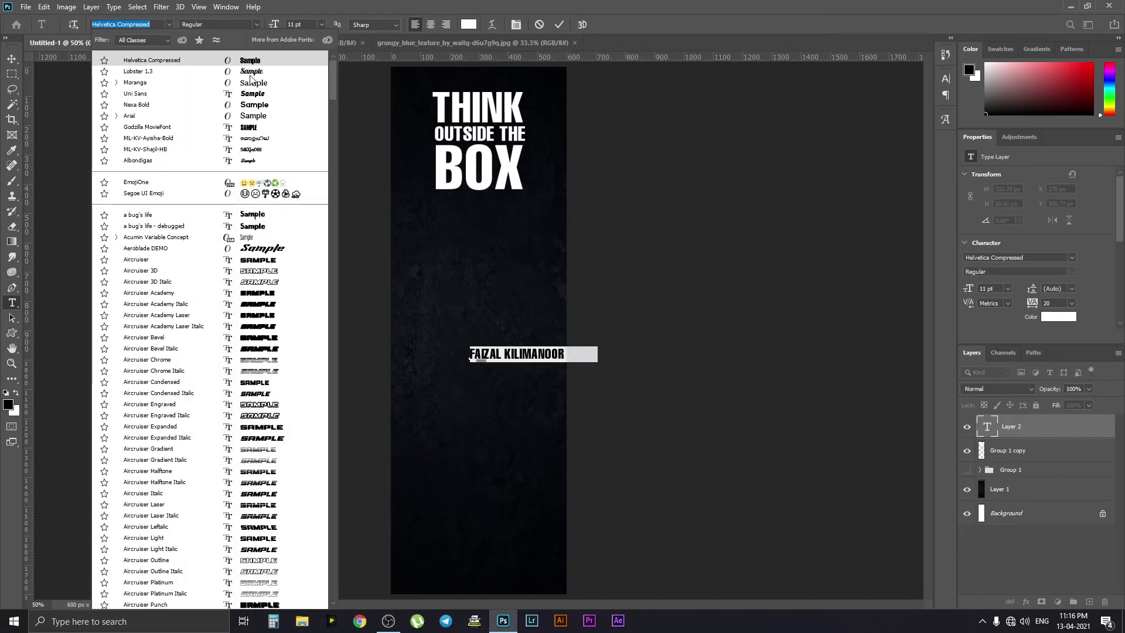
pyautogui.click(252, 95)
pyautogui.click(321, 24)
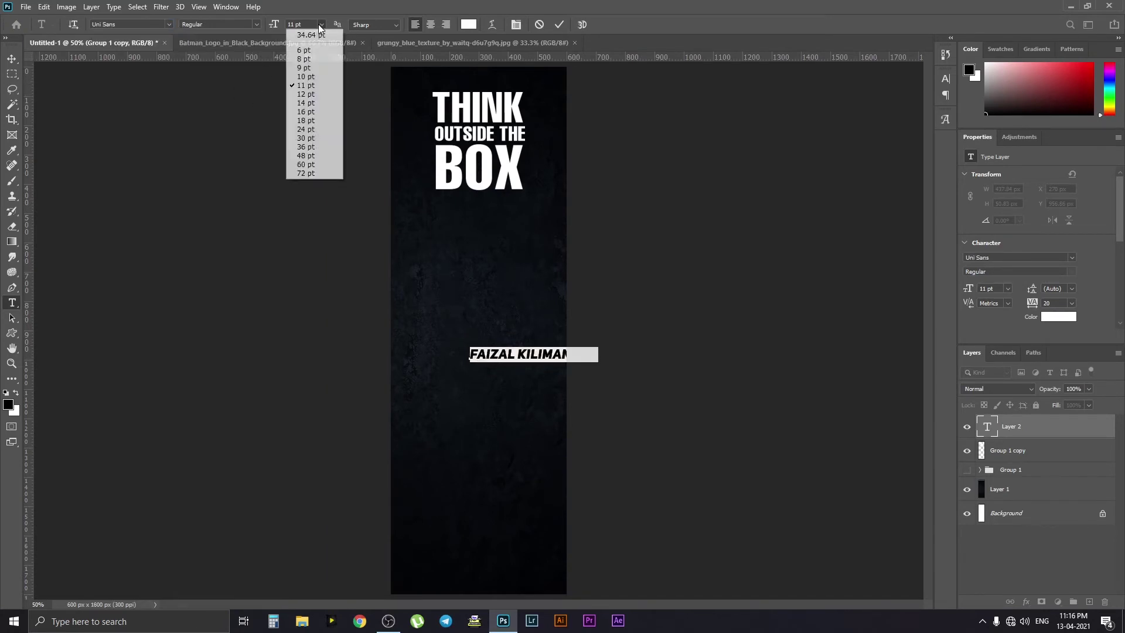
pyautogui.click(304, 76)
pyautogui.click(11, 59)
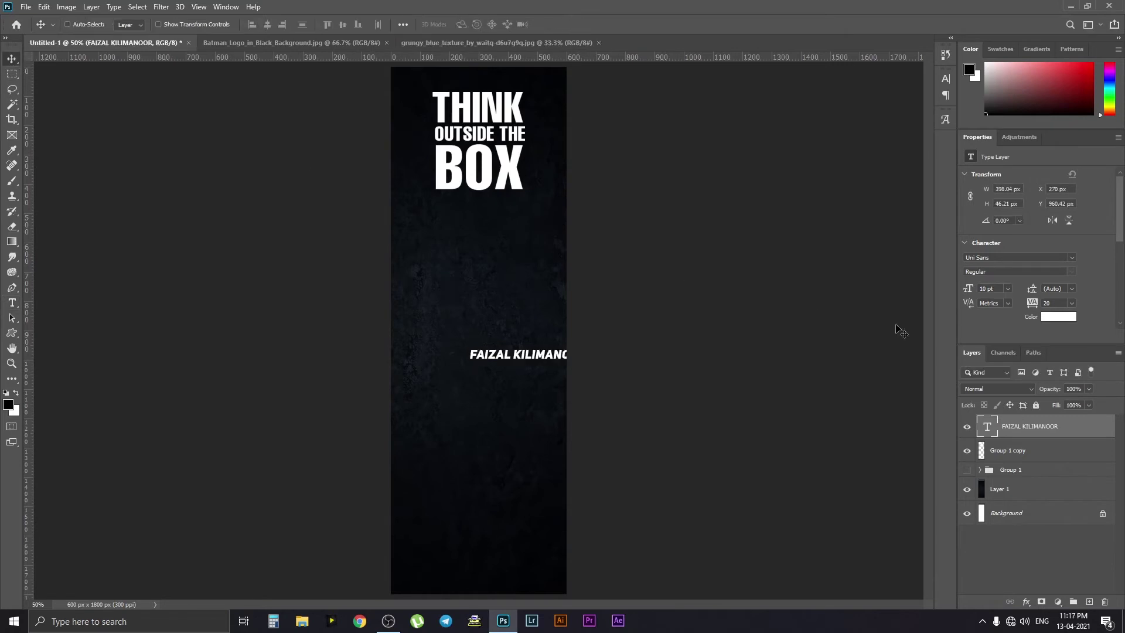
# Step: Shrink the name to 8 pt and centre it along the bookmark's bottom
pyautogui.moveTo(521, 354); pyautogui.dragTo(542, 553)
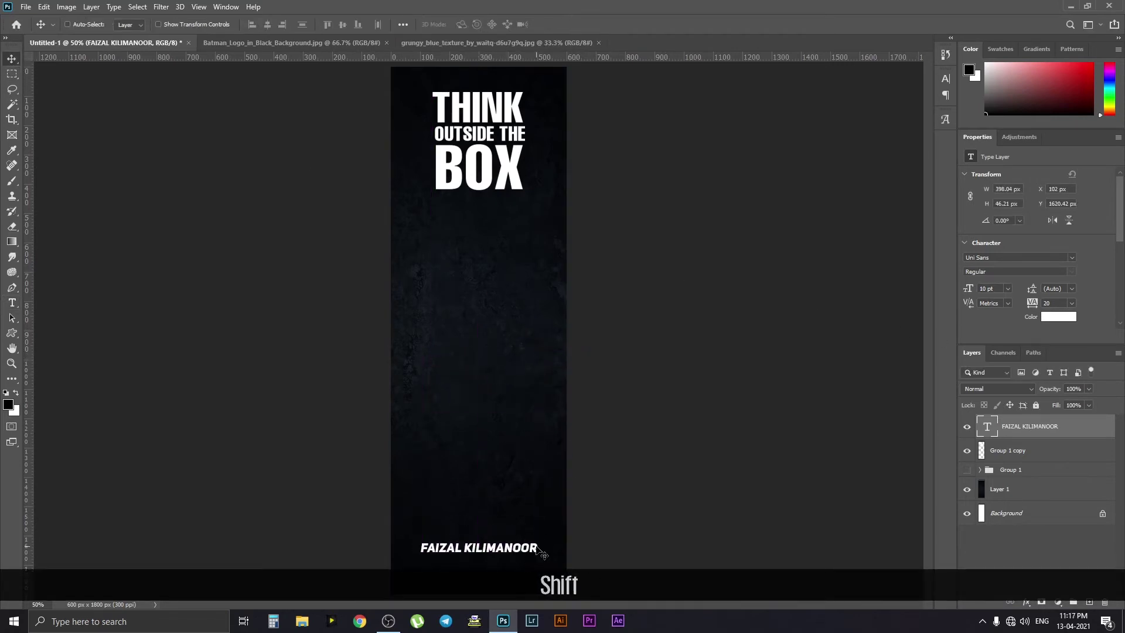
pyautogui.doubleClick(987, 428)
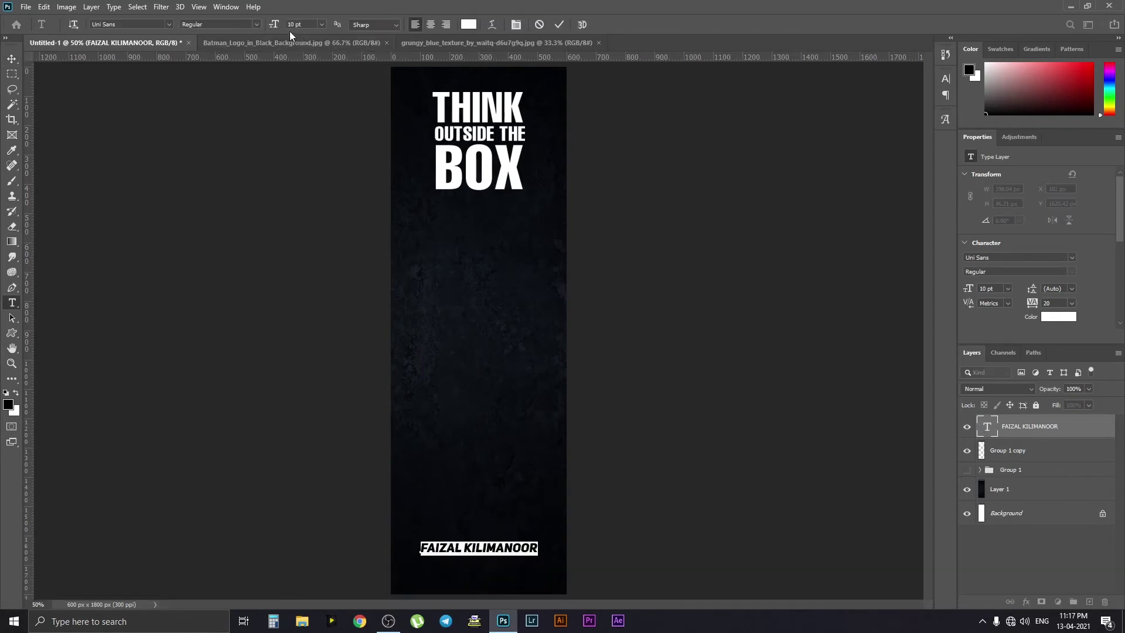
pyautogui.moveTo(273, 29); pyautogui.dragTo(273, 29)
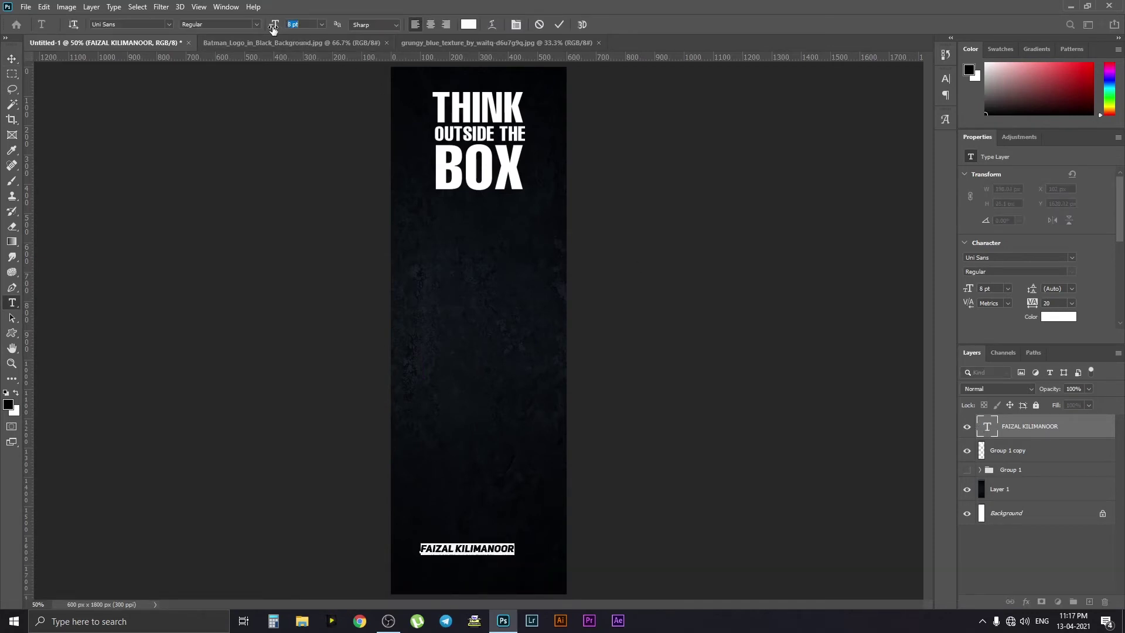
pyautogui.click(11, 59)
pyautogui.moveTo(463, 550); pyautogui.dragTo(492, 555)
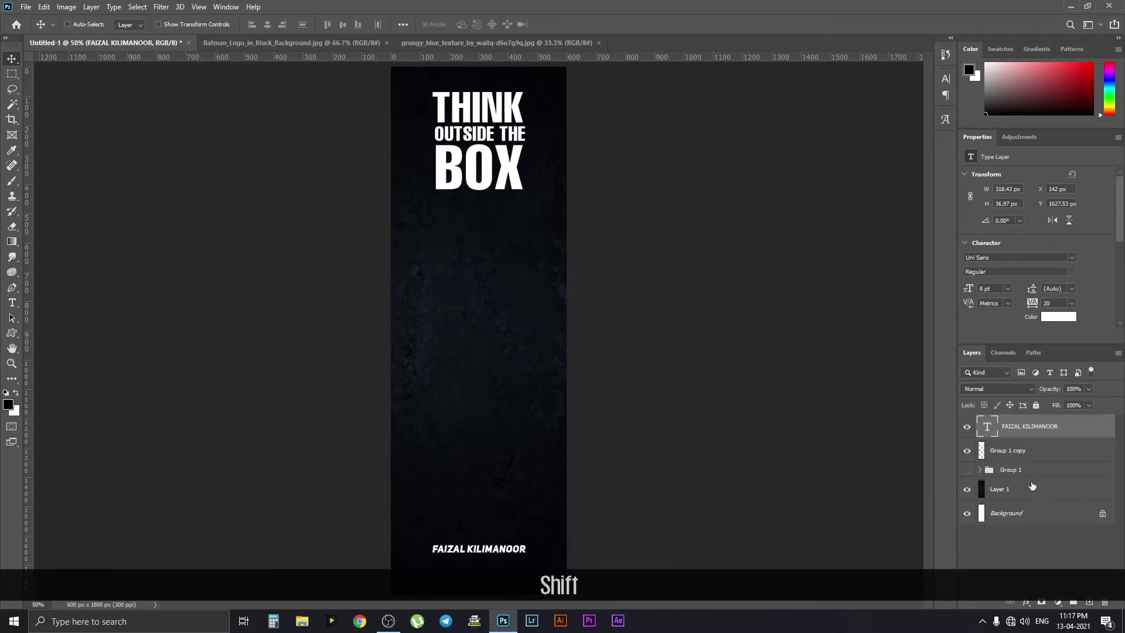
pyautogui.keyDown('ctrl'); pyautogui.click(1015, 516); pyautogui.keyUp('ctrl')
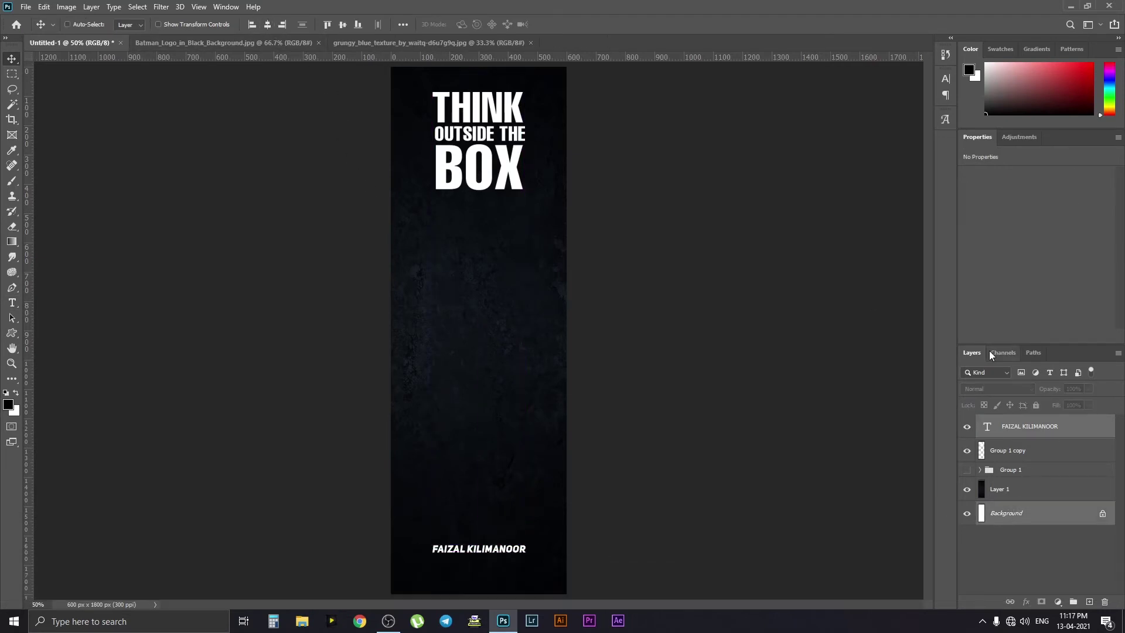
pyautogui.click(1035, 542)
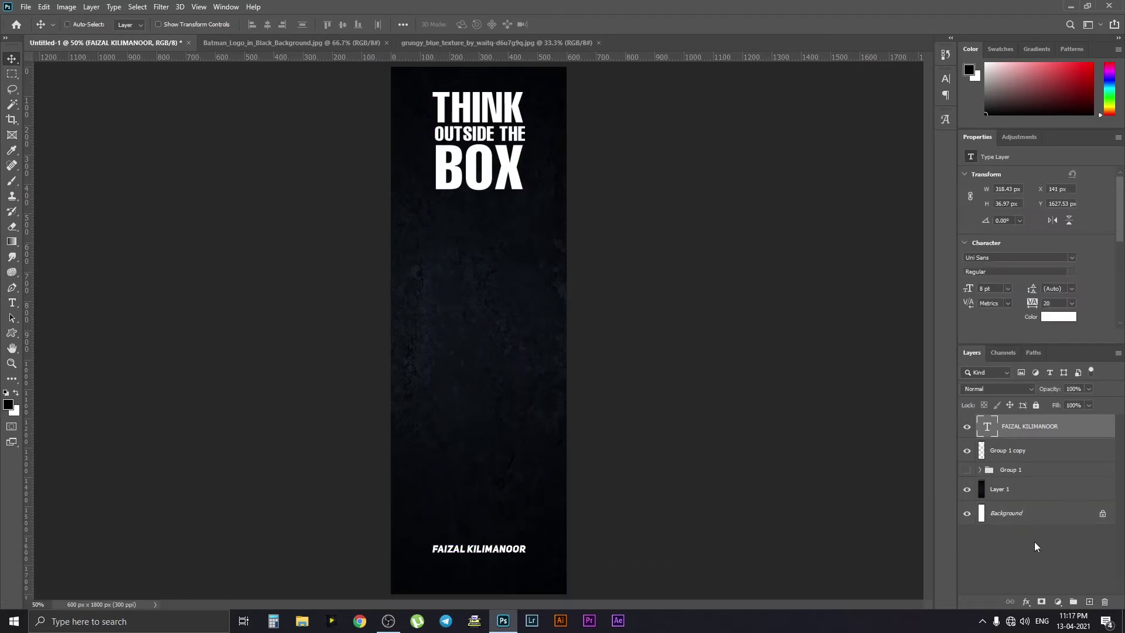
pyautogui.click(1010, 428)
pyautogui.hotkey('shift', 'Down')
pyautogui.hotkey('shift', 'Down')
pyautogui.hotkey('shift', 'Down')
pyautogui.hotkey('shift', 'Down')
pyautogui.hotkey('shift', 'Down')
# Step: Draw a small circular selection with the Elliptical Marquee tool
pyautogui.click(946, 78)
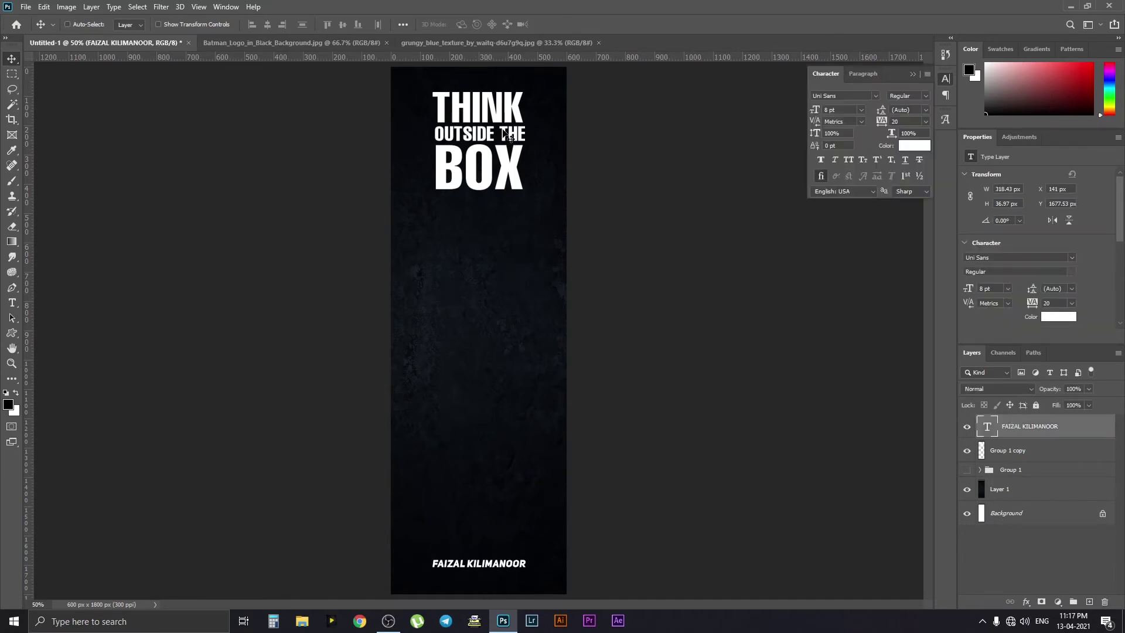
pyautogui.click(10, 75)
pyautogui.rightClick(10, 75)
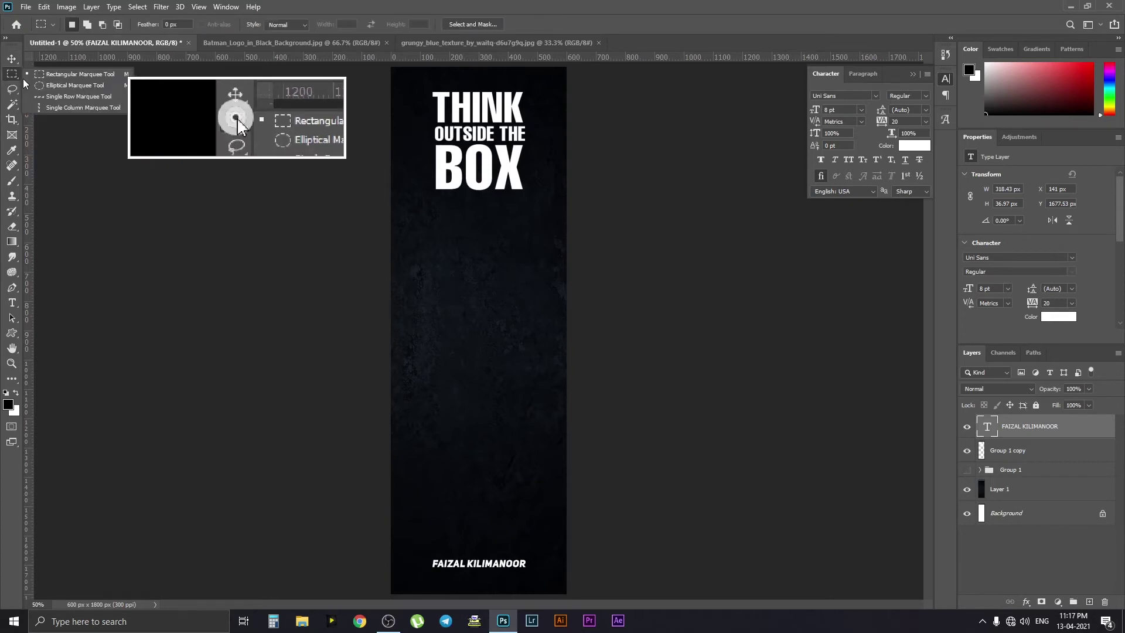
pyautogui.click(49, 86)
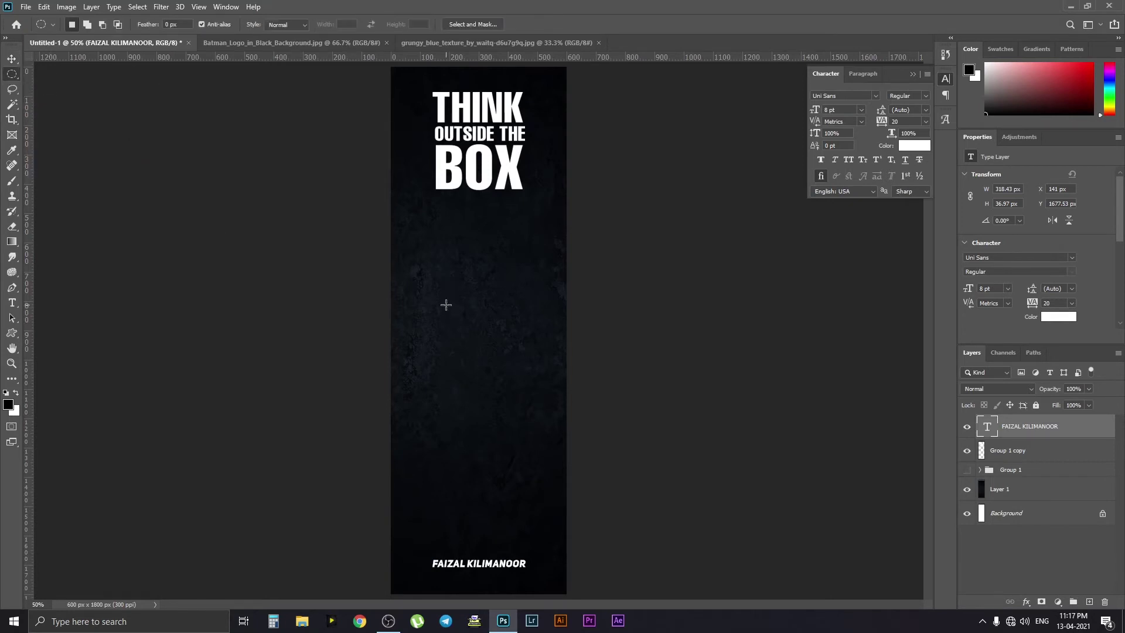
pyautogui.press('shift')
pyautogui.moveTo(448, 300); pyautogui.dragTo(467, 325)
# Step: Fill the circle with white on a new Layer 2 and deselect
pyautogui.hotkey('ctrl', 'shift', 'n')
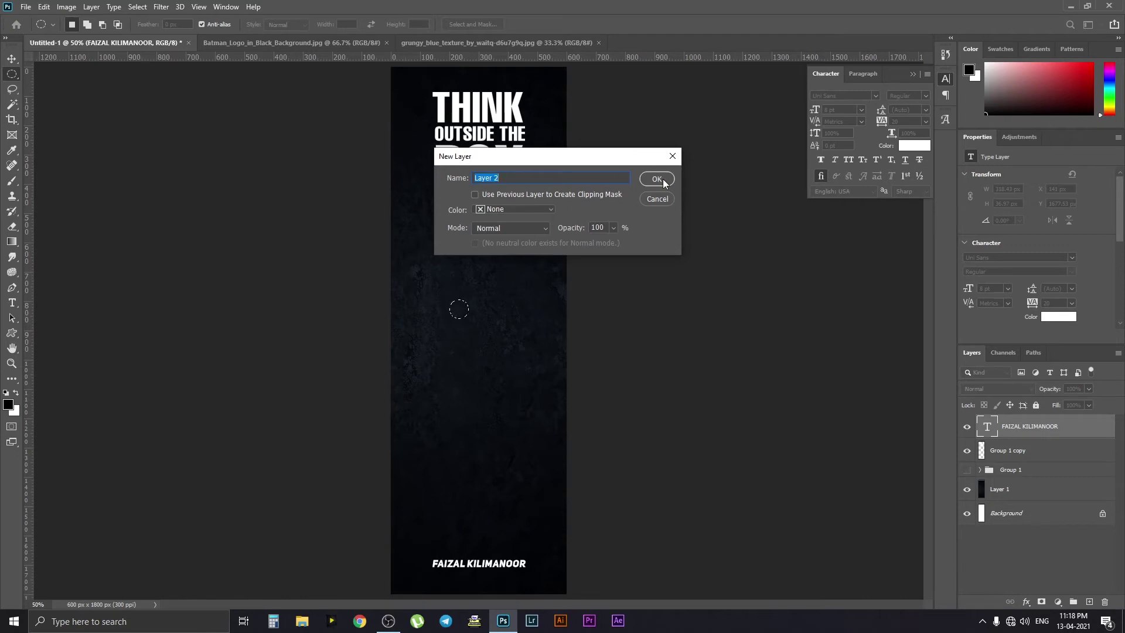
pyautogui.click(656, 180)
pyautogui.hotkey('ctrl', 'BackSpace')
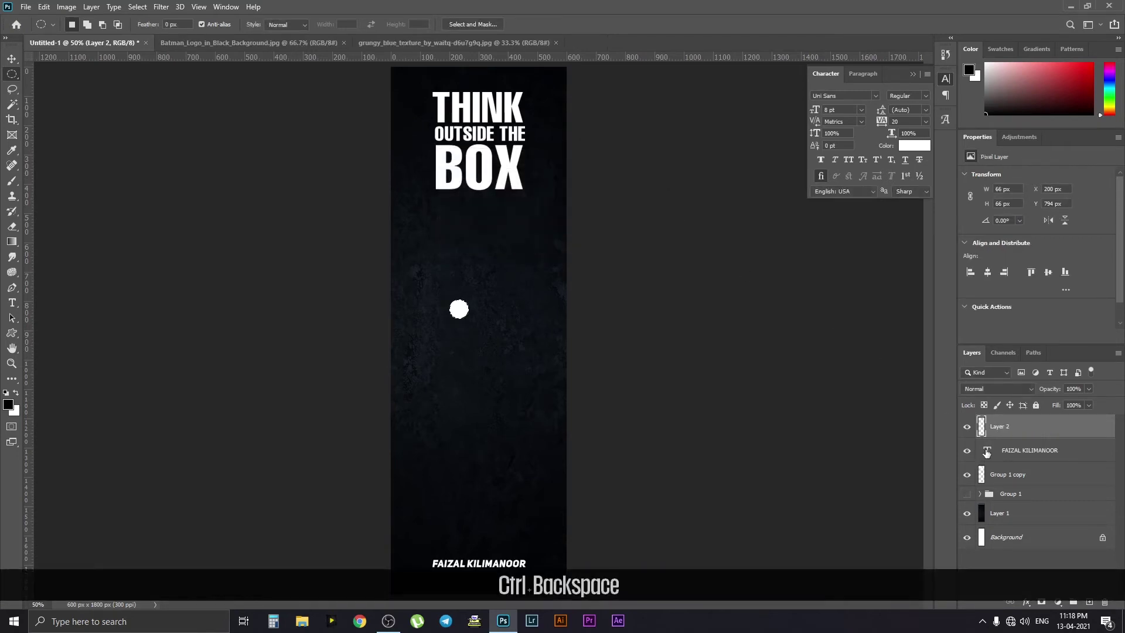
pyautogui.hotkey('ctrl', 'd')
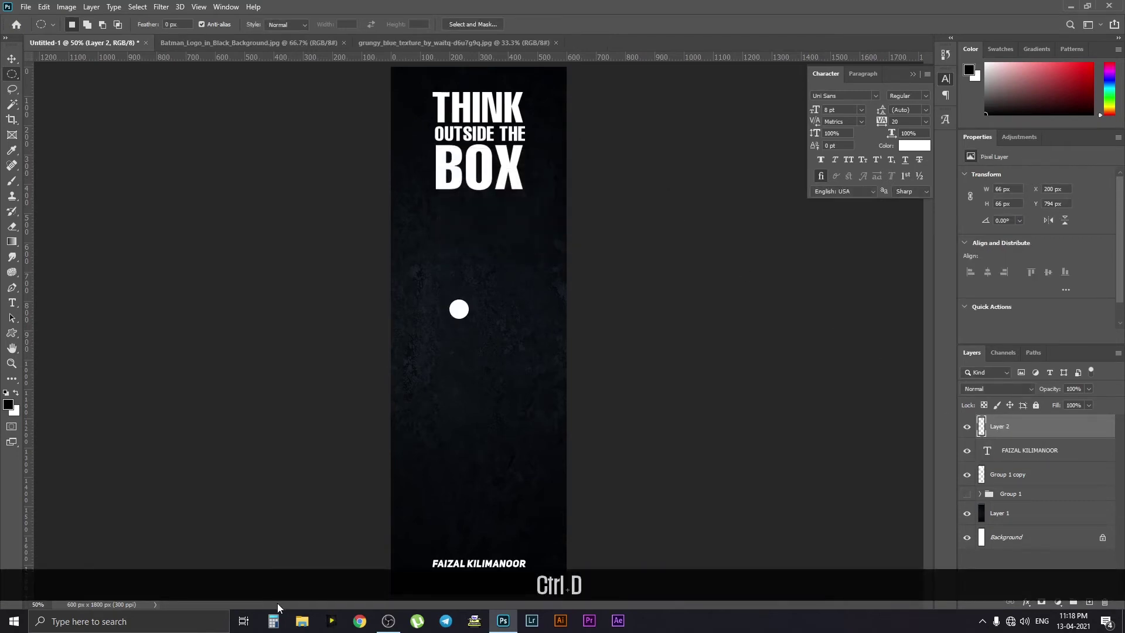
# Step: Shrink the white circle to a small dot at the bookmark's top centre
pyautogui.click(12, 58)
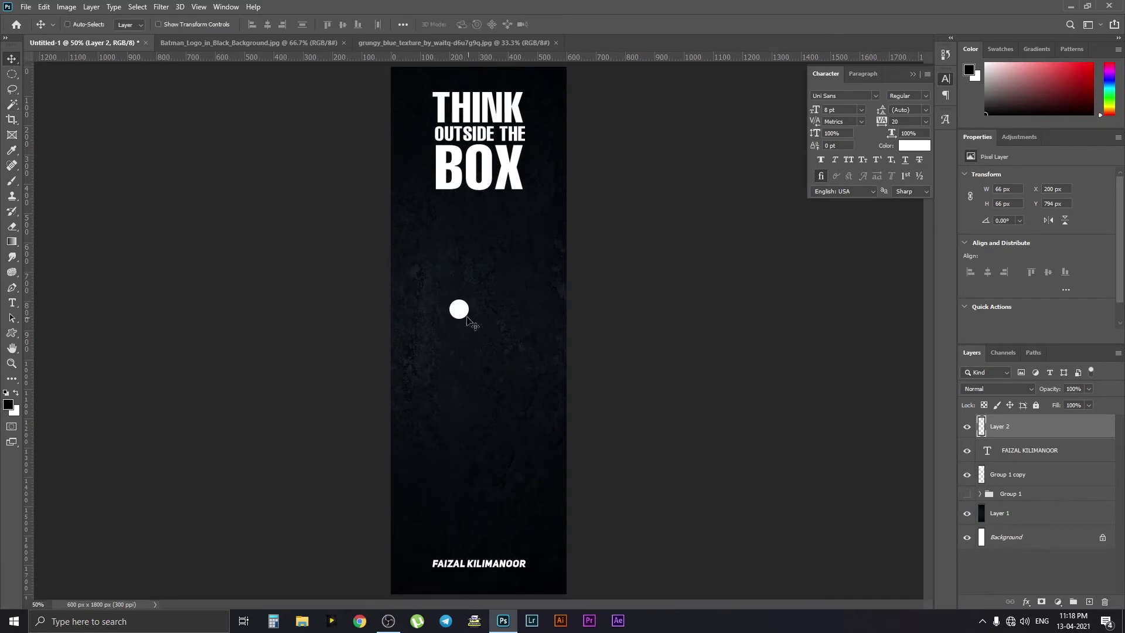
pyautogui.moveTo(495, 305); pyautogui.dragTo(489, 298)
pyautogui.hotkey('ctrl', 't')
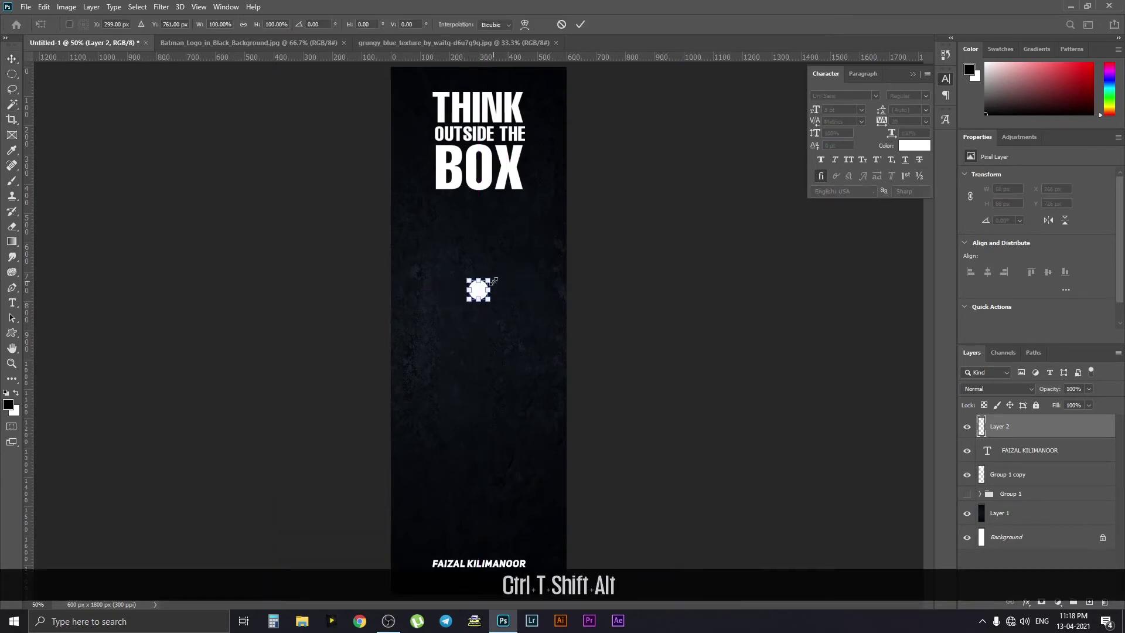
pyautogui.moveTo(486, 281); pyautogui.dragTo(484, 85)
pyautogui.doubleClick(478, 290)
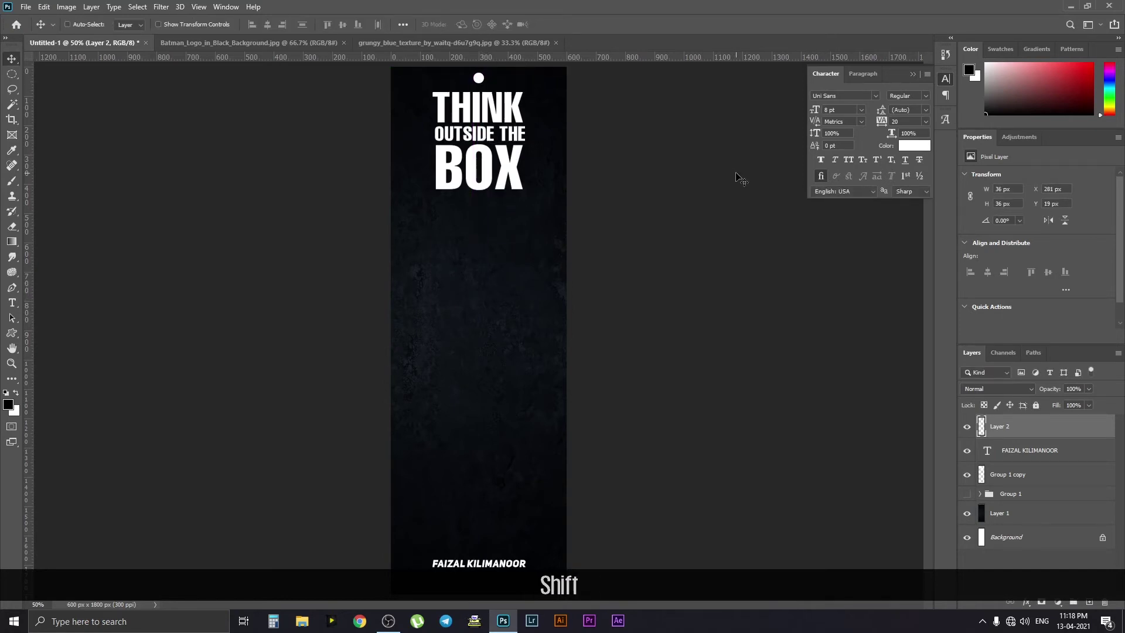
# Step: Nudge the title Group 1 copy and the dot down slightly
pyautogui.click(1008, 475)
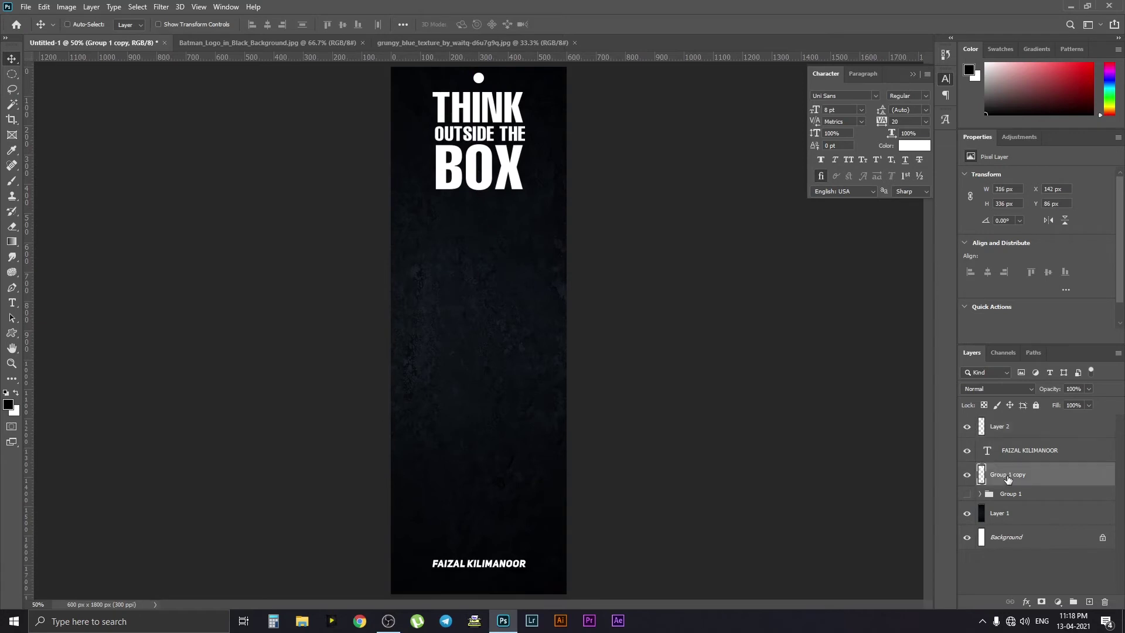
pyautogui.hotkey('shift', 'Down')
pyautogui.hotkey('shift', 'Down')
pyautogui.hotkey('shift', 'Down')
pyautogui.hotkey('shift', 'Down')
pyautogui.hotkey('shift', 'Down')
pyautogui.click(1031, 435)
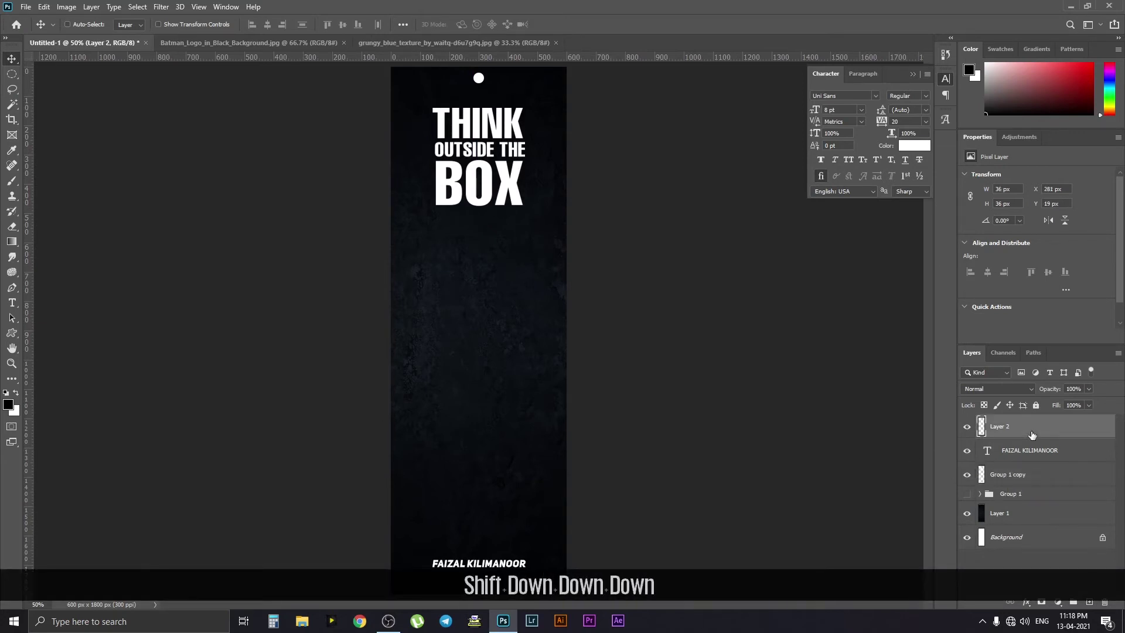
pyautogui.hotkey('shift', 'Down')
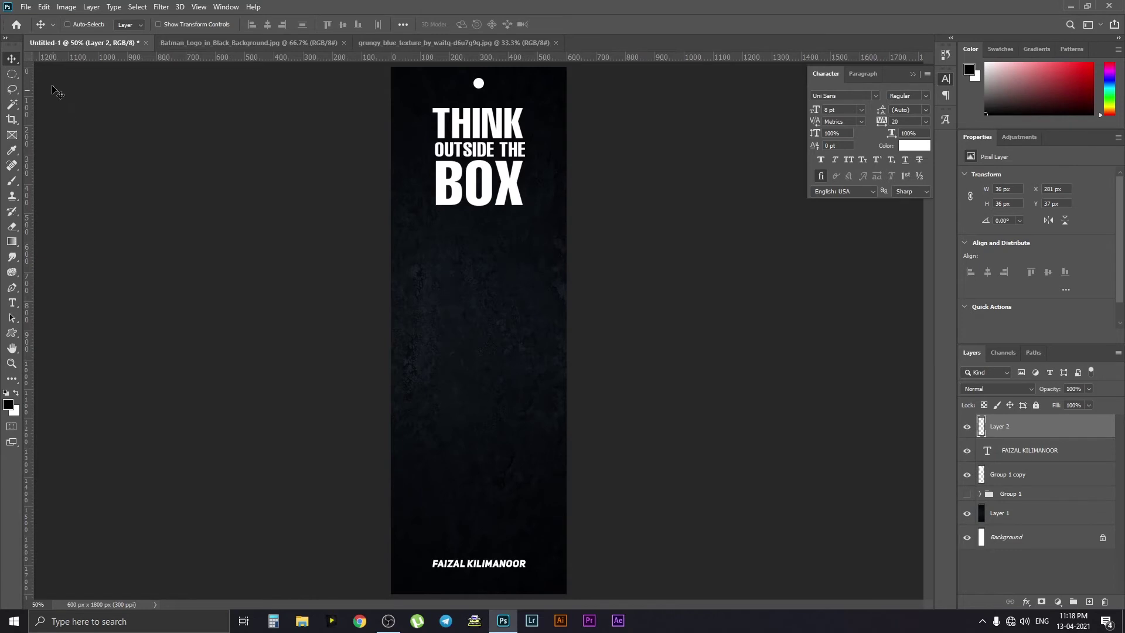
# Step: Open the reading-boy silhouette JPG from STOCKS & PNG's and drag it onto the bookmark's middle
pyautogui.hotkey('ctrl', 'o')
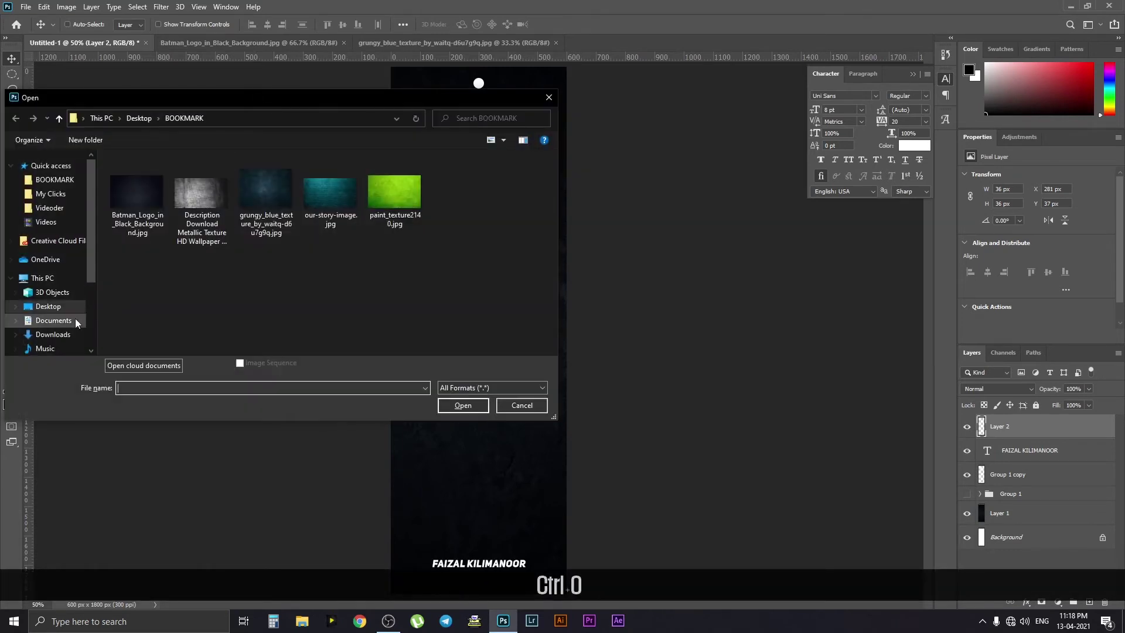
pyautogui.doubleClick(470, 267)
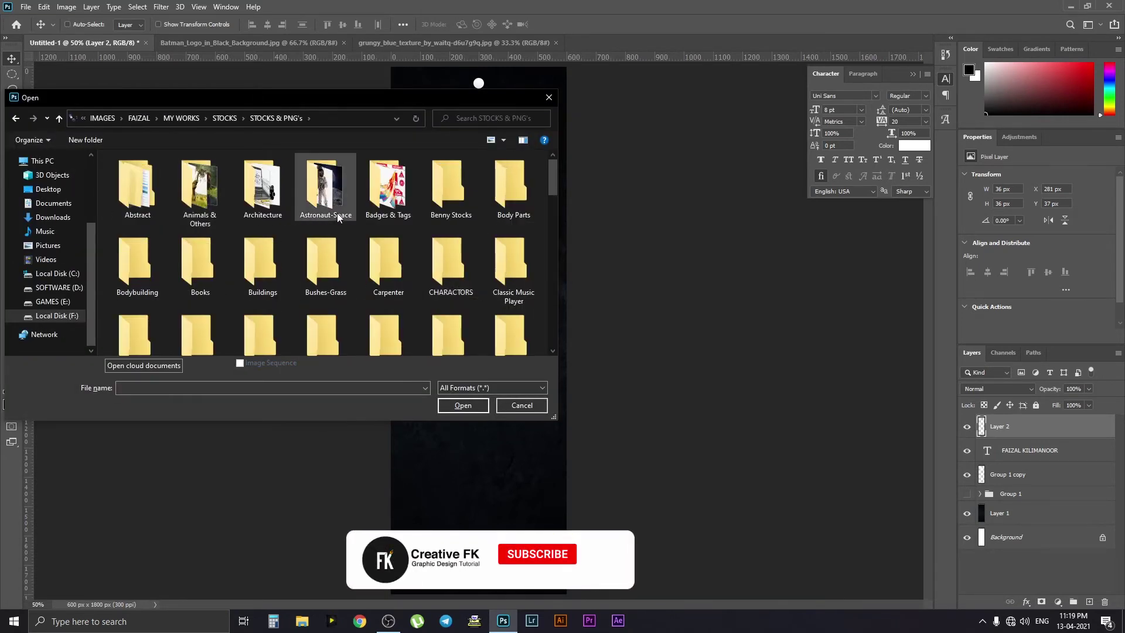
pyautogui.scroll(-3, 523, 322)
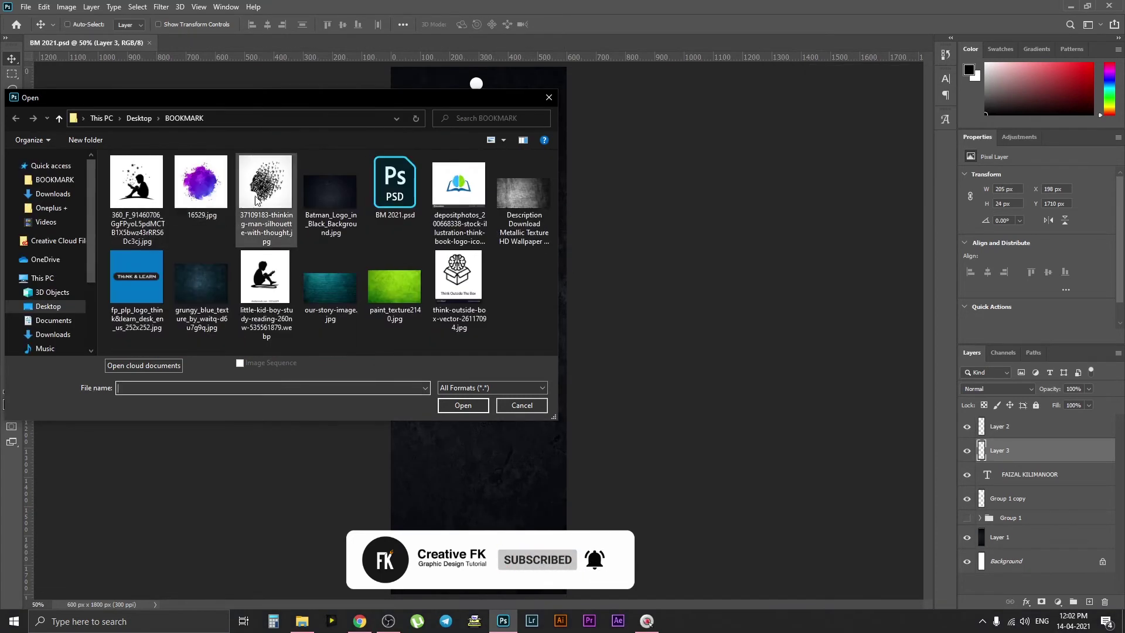
pyautogui.click(136, 193)
pyautogui.click(463, 404)
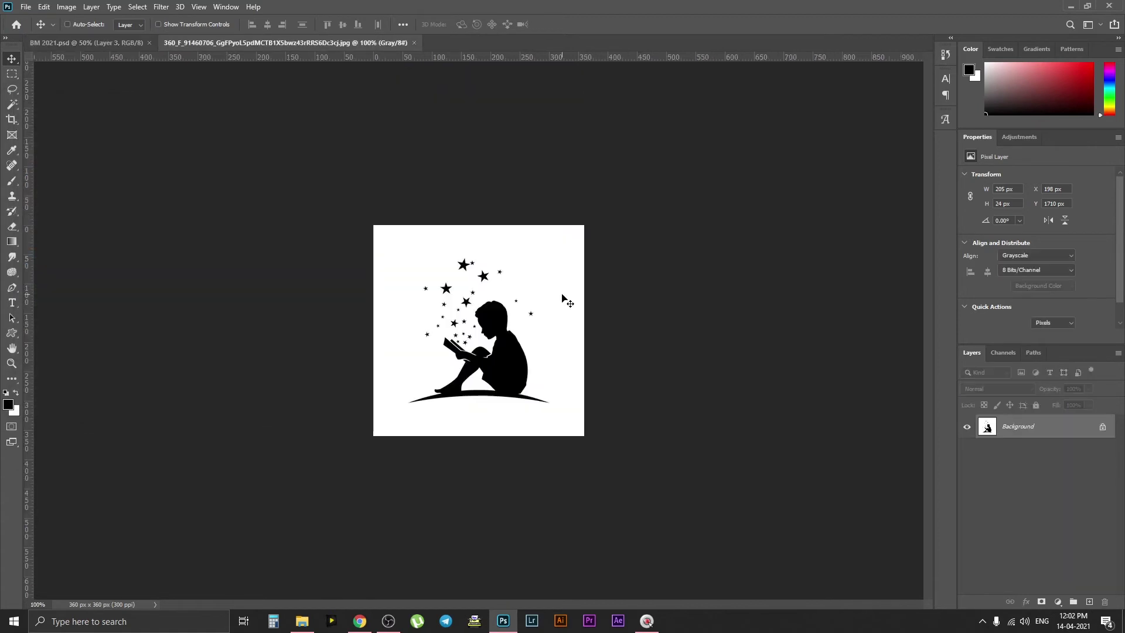
pyautogui.moveTo(487, 316); pyautogui.dragTo(449, 286)
pyautogui.moveTo(476, 354); pyautogui.dragTo(480, 356)
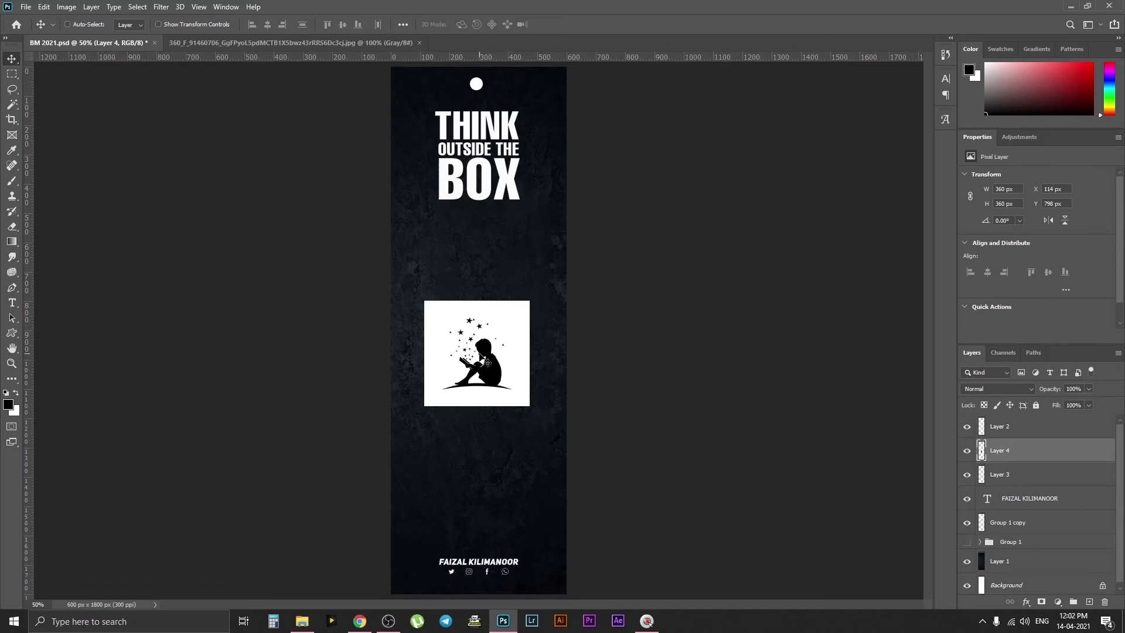
# Step: Invert the silhouette image and delete all its black areas with Magic Wand and Select Similar
pyautogui.hotkey('ctrl', 'i')
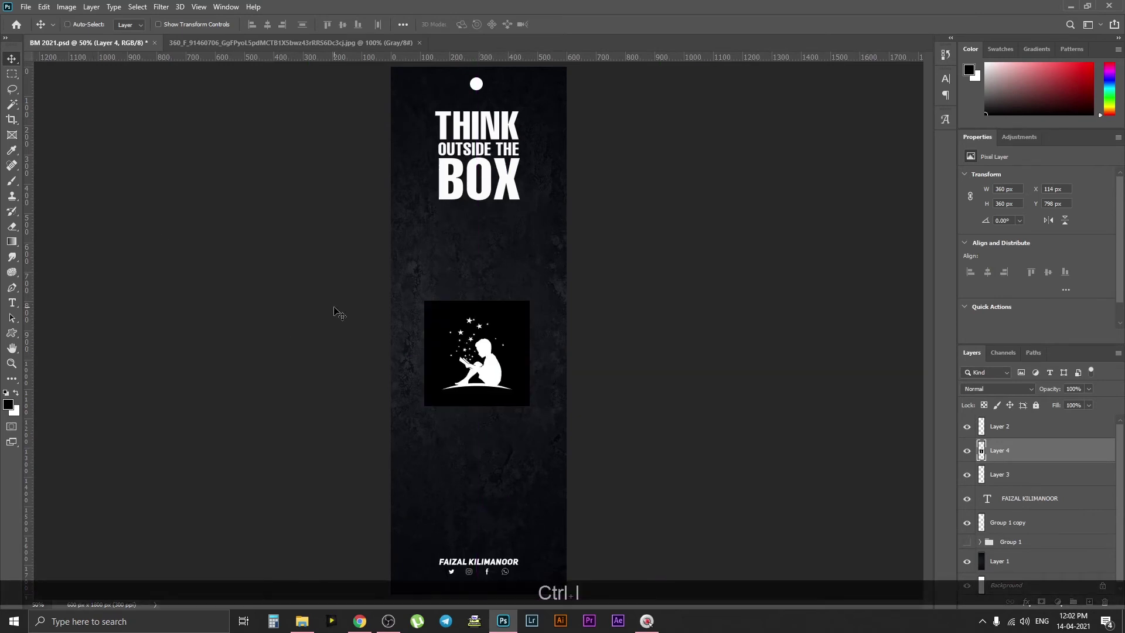
pyautogui.click(12, 104)
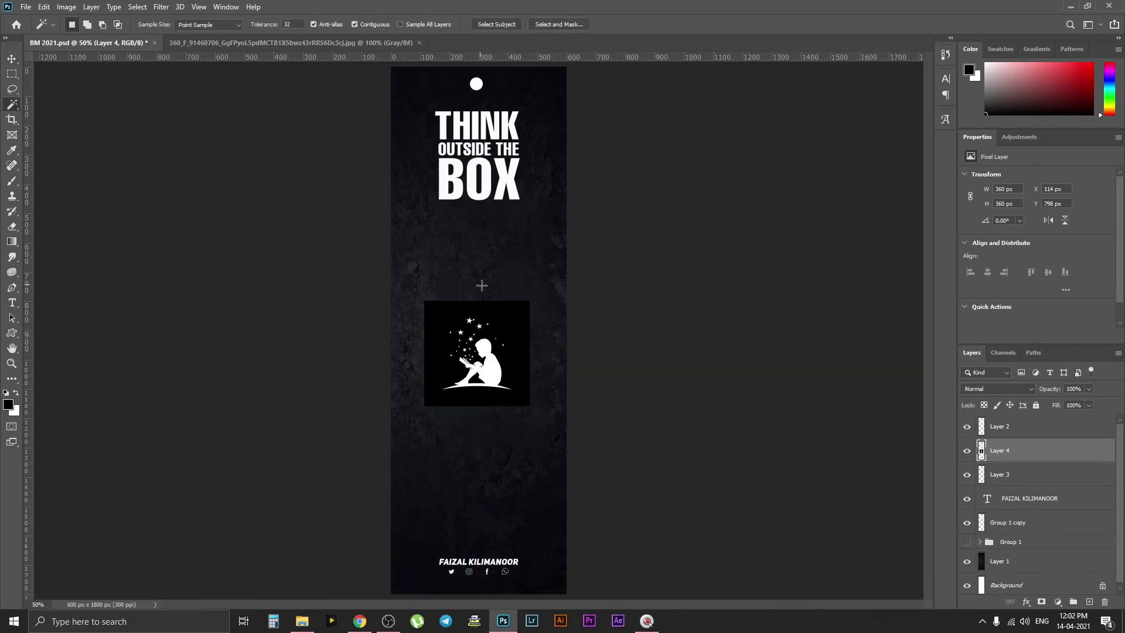
pyautogui.click(507, 315)
pyautogui.rightClick(510, 314)
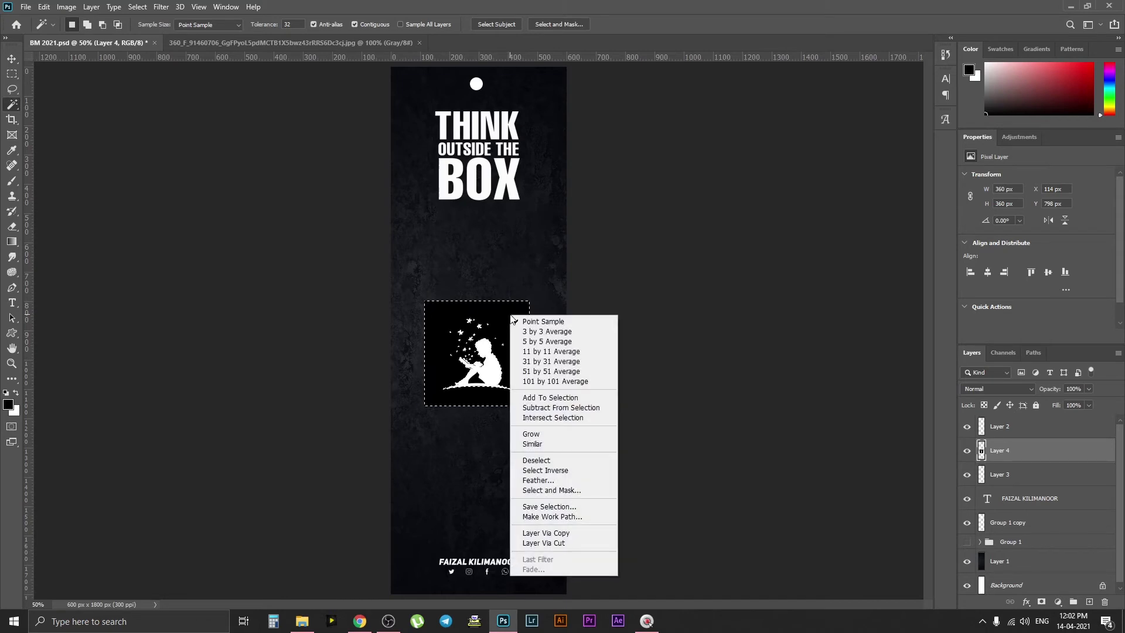
pyautogui.click(536, 444)
pyautogui.press('Delete')
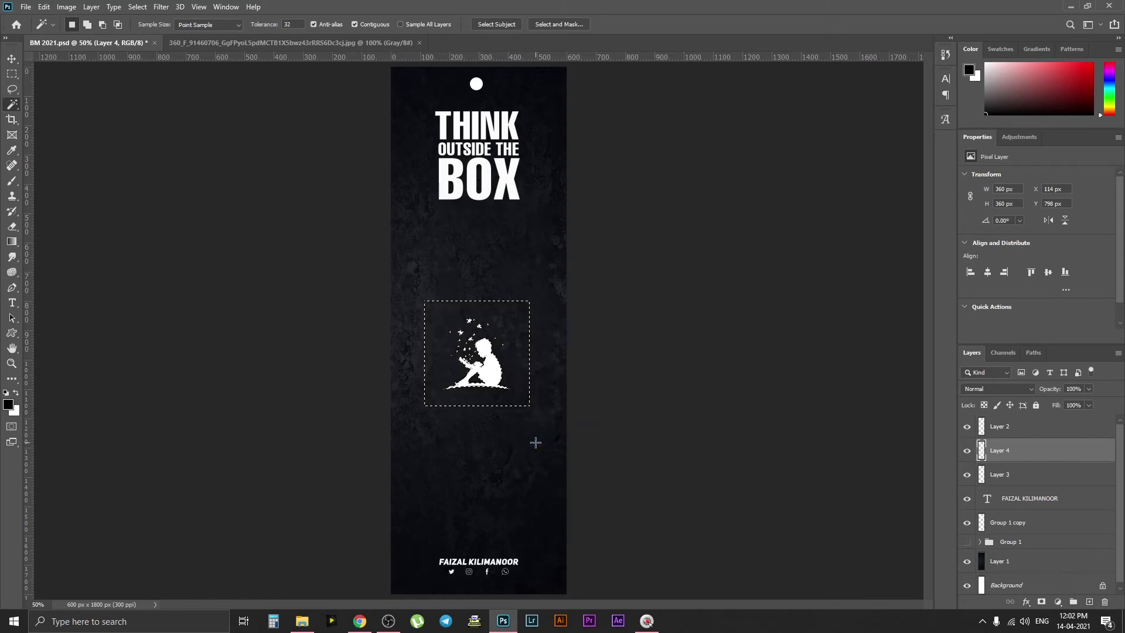
pyautogui.hotkey('ctrl', 'd')
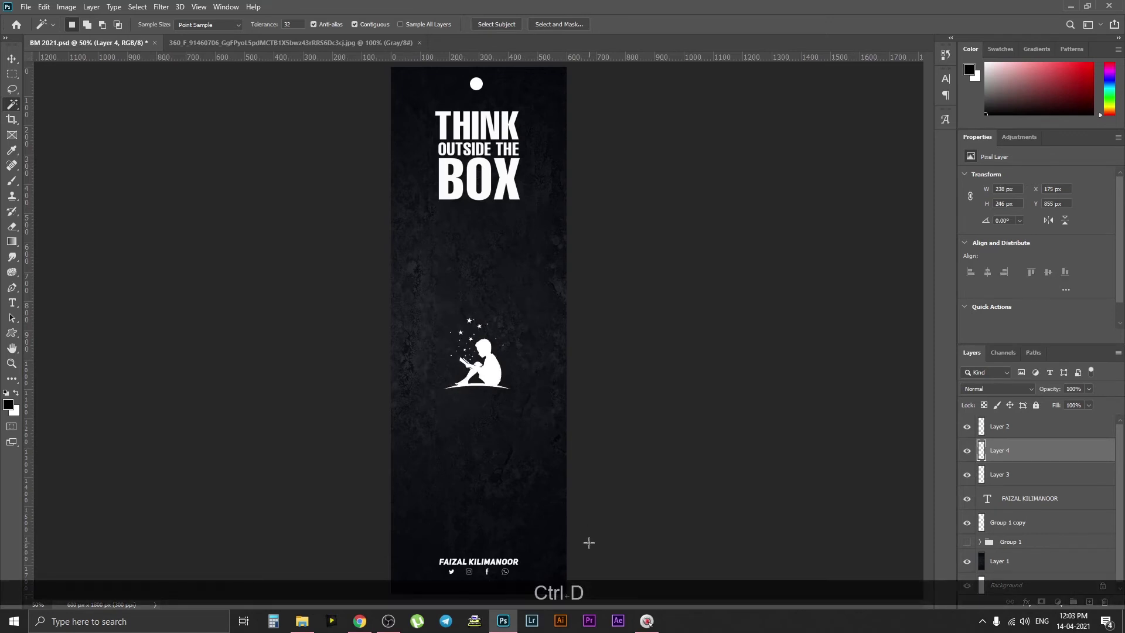
# Step: Raise Hue/Saturation lightness to +100 to make the figure white
pyautogui.press('ctrl')
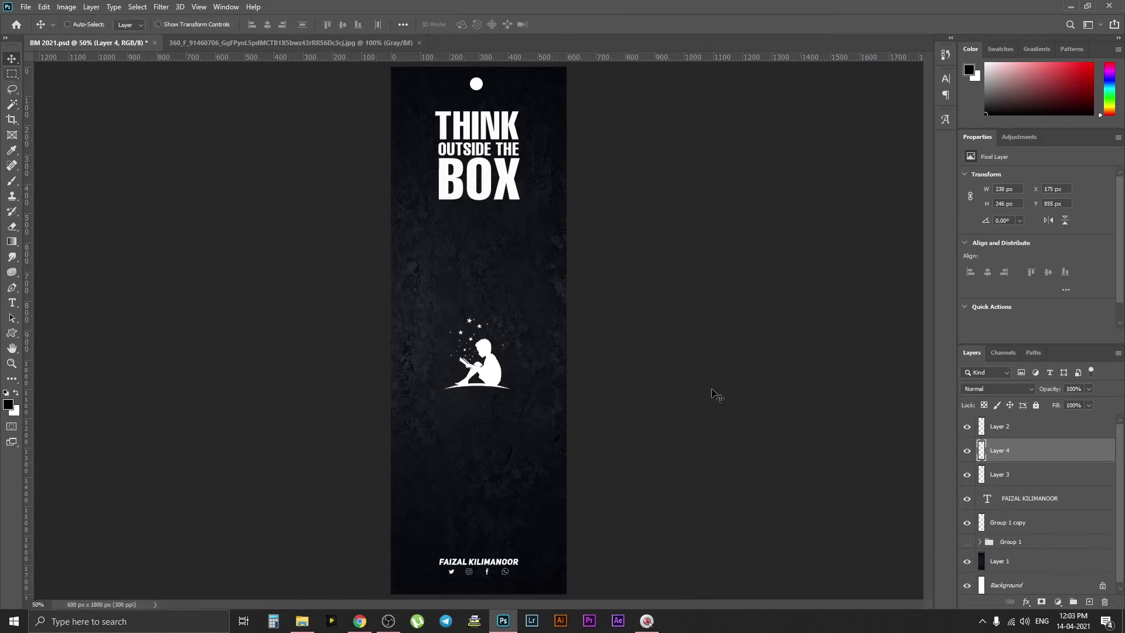
pyautogui.hotkey('ctrl', 'u')
pyautogui.moveTo(718, 227); pyautogui.dragTo(798, 245)
pyautogui.click(847, 106)
# Step: Enlarge the figure to about 475 × 487 px and position it mid-bookmark
pyautogui.hotkey('ctrl', 't')
pyautogui.moveTo(514, 315); pyautogui.dragTo(554, 285)
pyautogui.press('Return')
pyautogui.moveTo(502, 387); pyautogui.dragTo(501, 485)
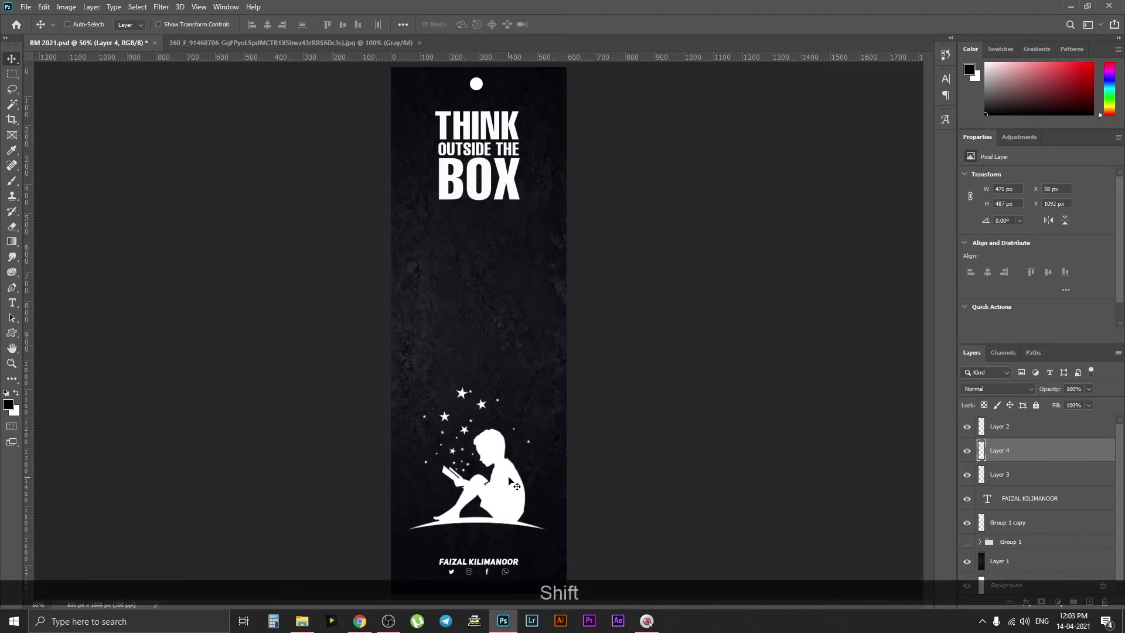
pyautogui.moveTo(505, 487); pyautogui.dragTo(510, 363)
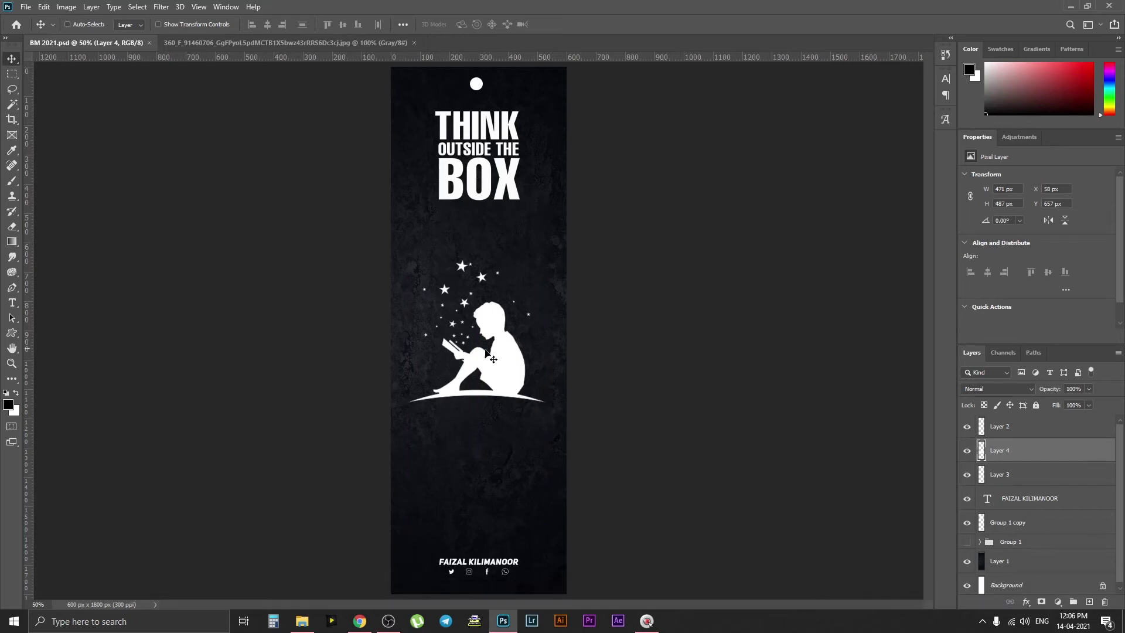
# Step: Add a 'READ . THINK . LEARN' text line below the figure and enlarge it slightly
pyautogui.press('t')
pyautogui.click(456, 439)
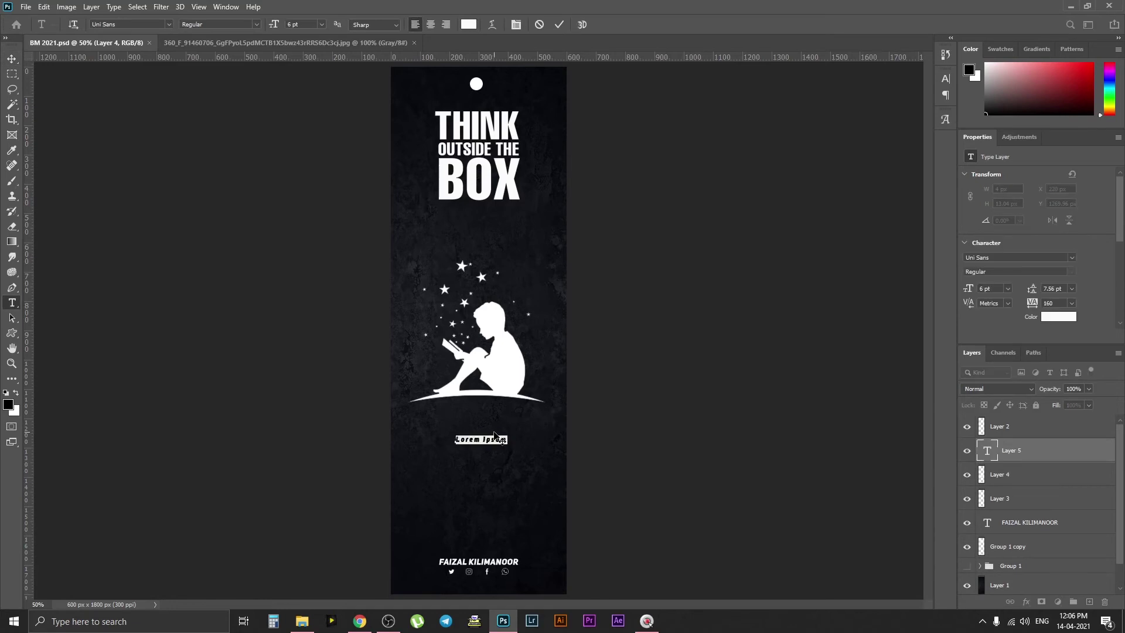
pyautogui.write('READ . THINK . LEARN')
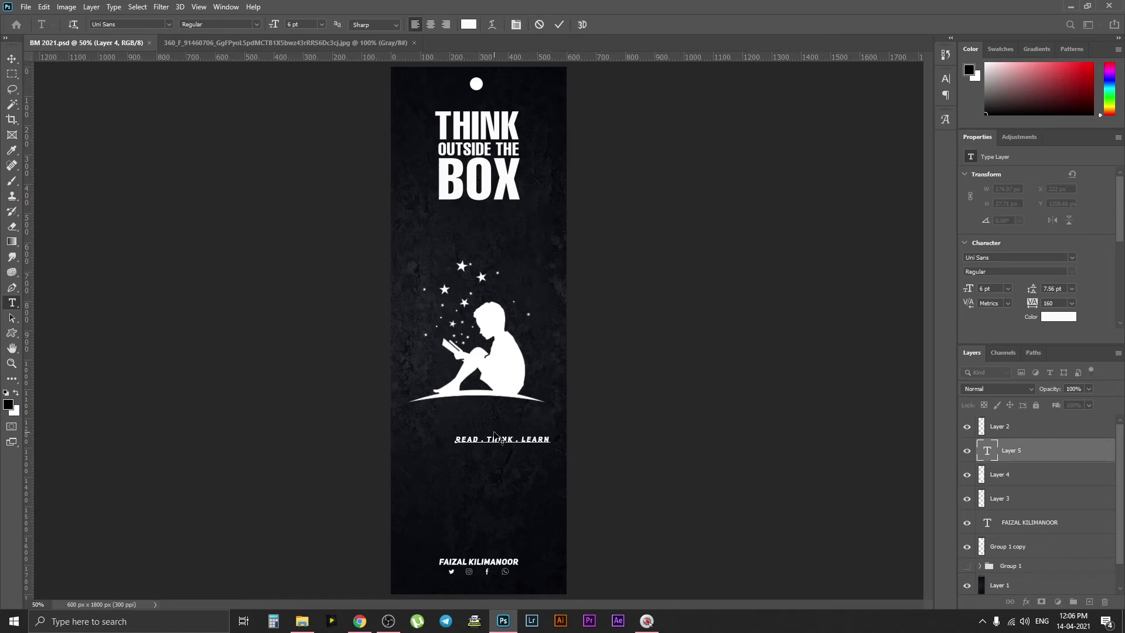
pyautogui.click(12, 59)
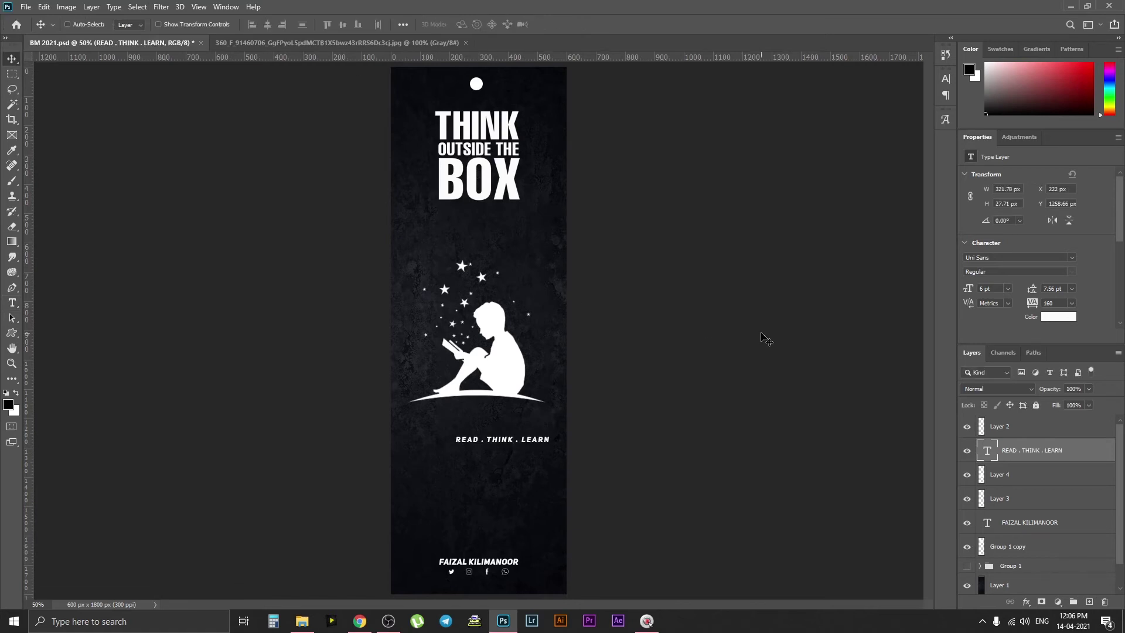
pyautogui.hotkey('ctrl', 't')
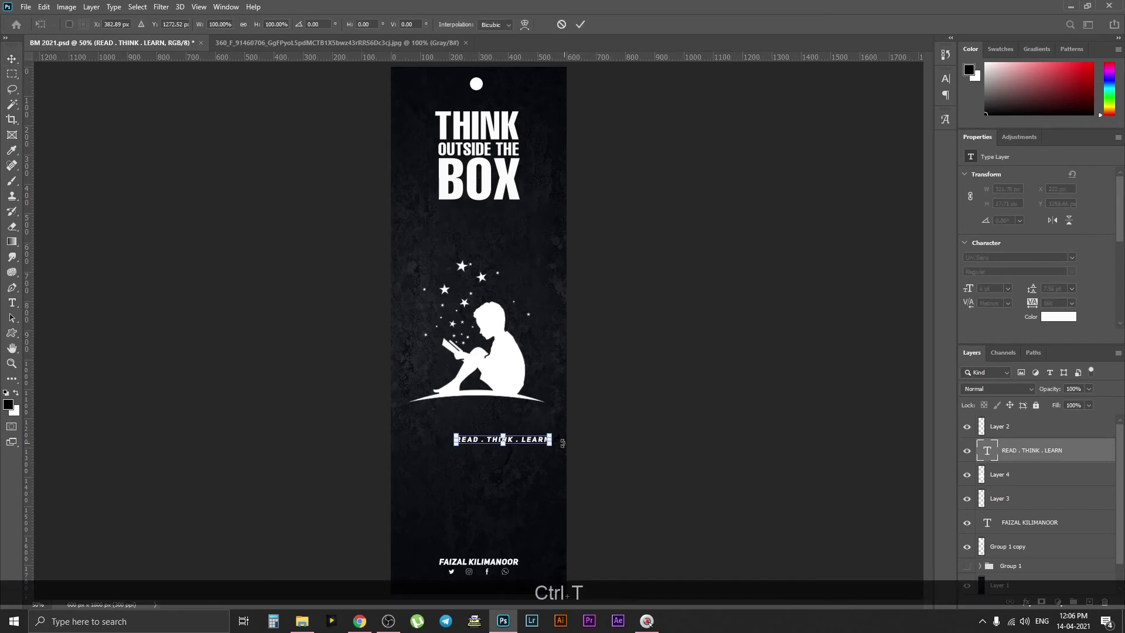
pyautogui.moveTo(553, 435); pyautogui.dragTo(444, 420)
pyautogui.press('Return')
# Step: Replace the dots with line breaks so READ, THINK and LEARN stack on three lines
pyautogui.press('t')
pyautogui.press('BackSpace')
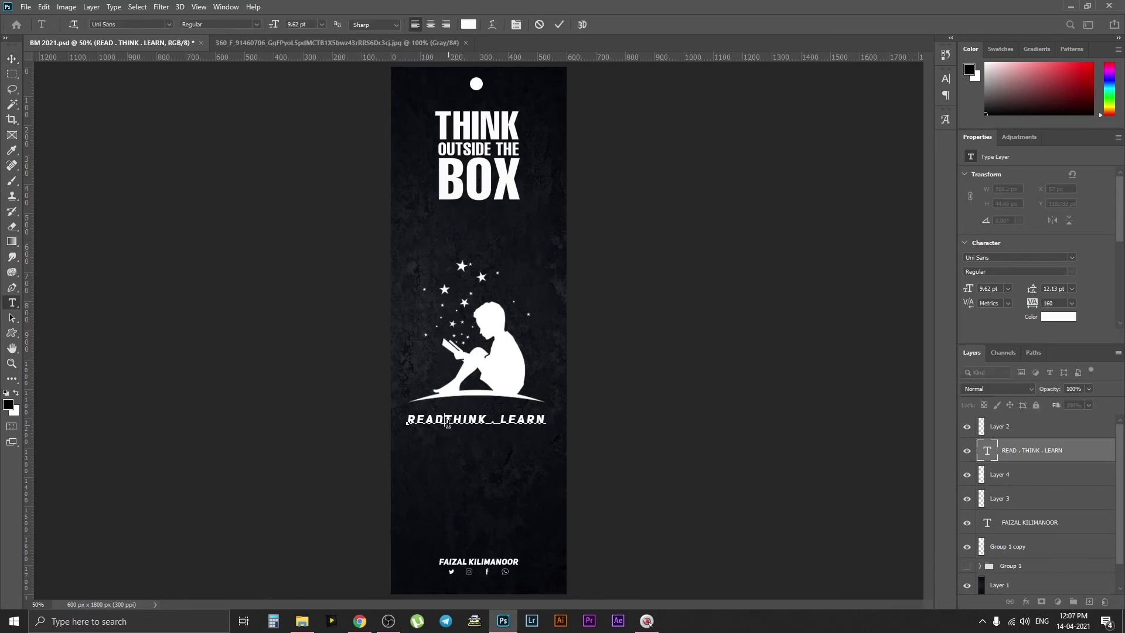
pyautogui.press('Return')
pyautogui.press('BackSpace')
pyautogui.press('Return')
# Step: Set the three lines' tracking to 0 and leading to 8 pt
pyautogui.hotkey('ctrl', 'a')
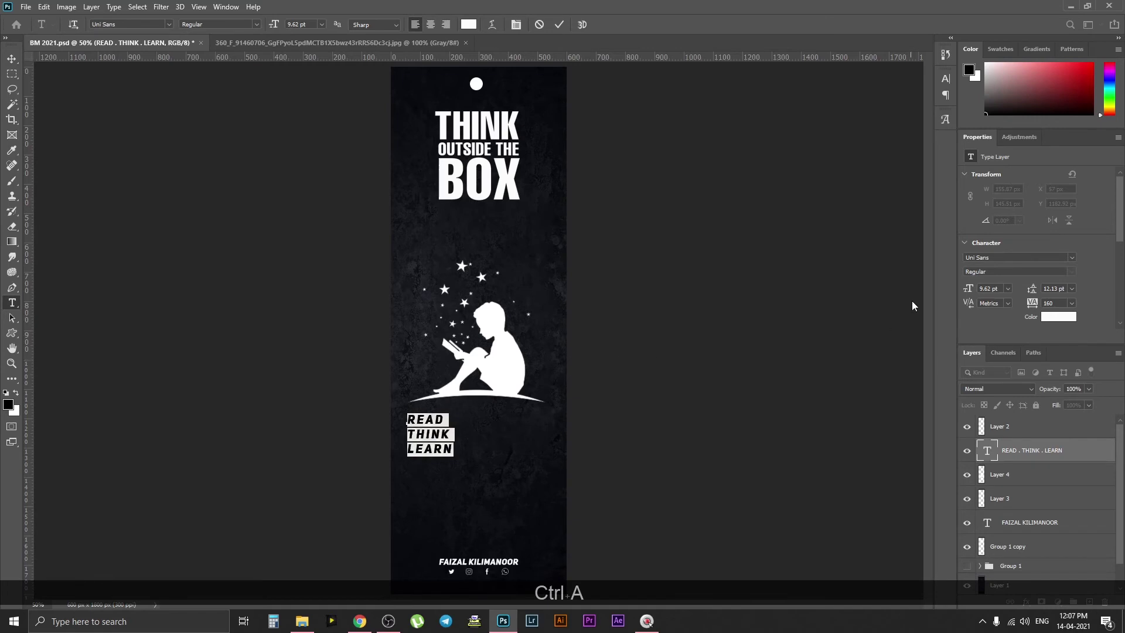
pyautogui.click(945, 78)
pyautogui.click(906, 123)
pyautogui.click(927, 121)
pyautogui.click(904, 202)
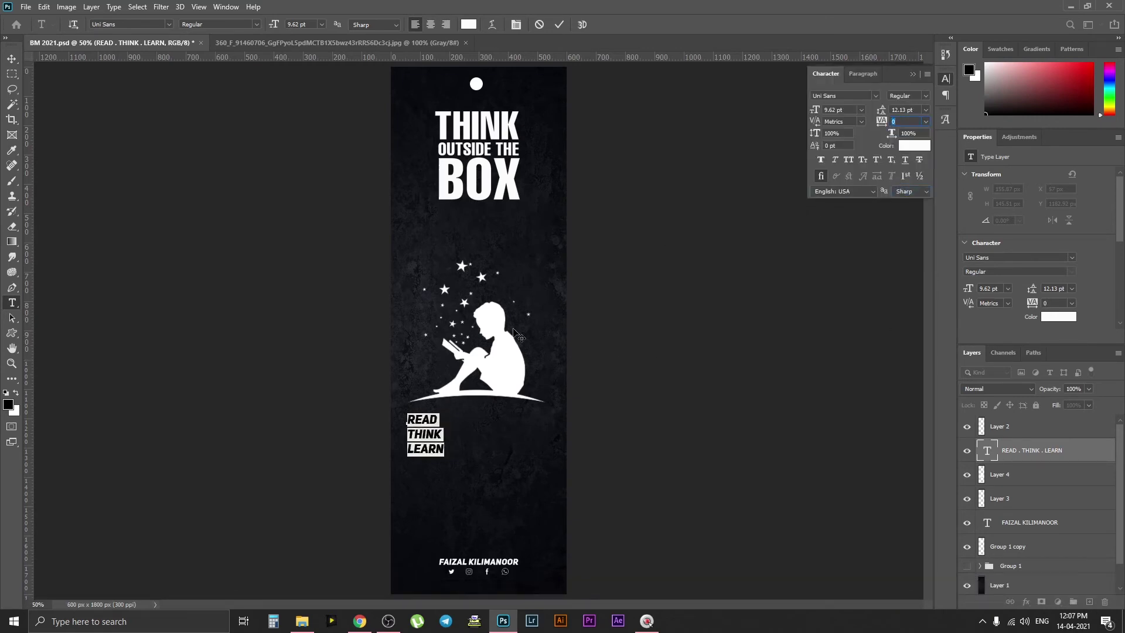
pyautogui.click(925, 110)
pyautogui.click(904, 182)
pyautogui.press('Down')
pyautogui.press('Down')
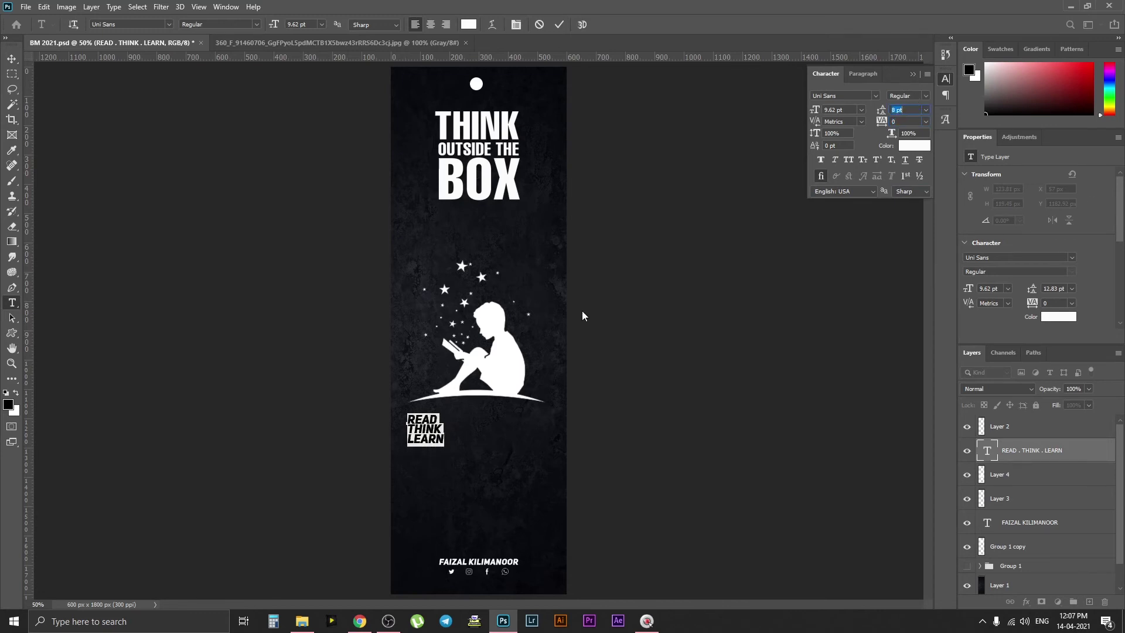
pyautogui.press('Down')
pyautogui.press('Up')
pyautogui.click(12, 59)
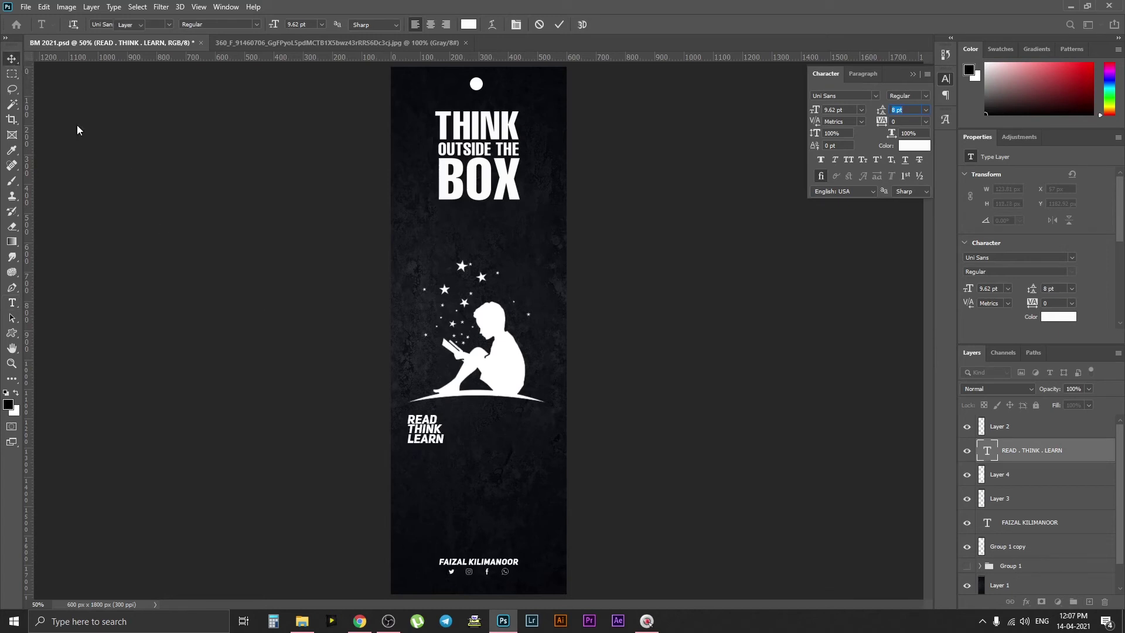
# Step: Centre-align the stacked text and position it centred below the silhouette
pyautogui.doubleClick(987, 452)
pyautogui.click(430, 24)
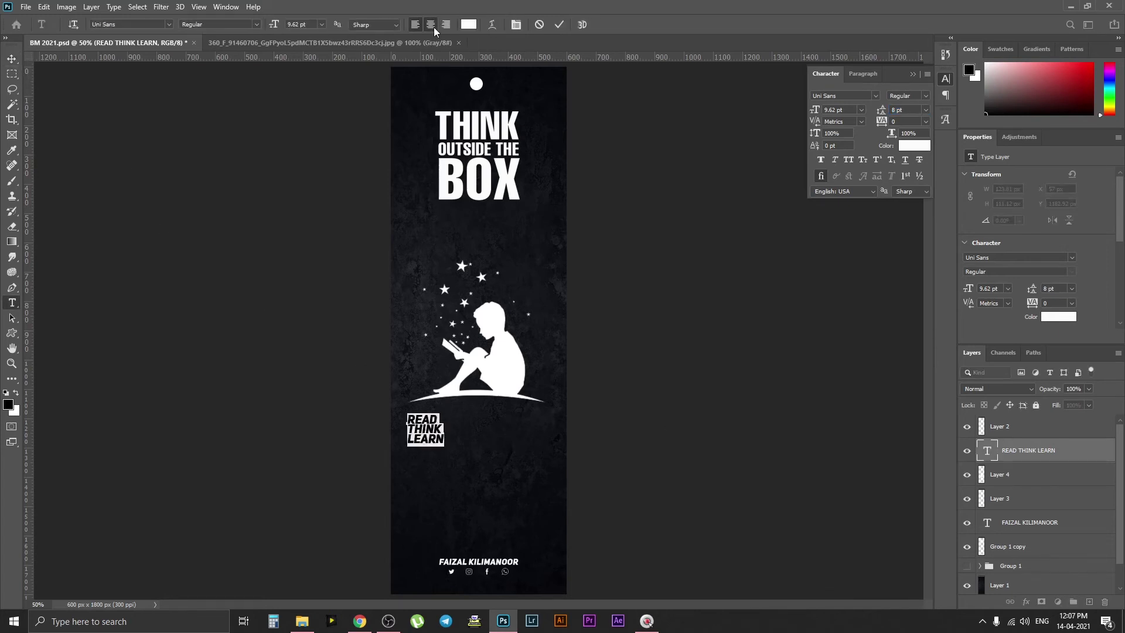
pyautogui.click(12, 59)
pyautogui.moveTo(419, 443); pyautogui.dragTo(490, 428)
pyautogui.hotkey('ctrl', 't')
pyautogui.press('Return')
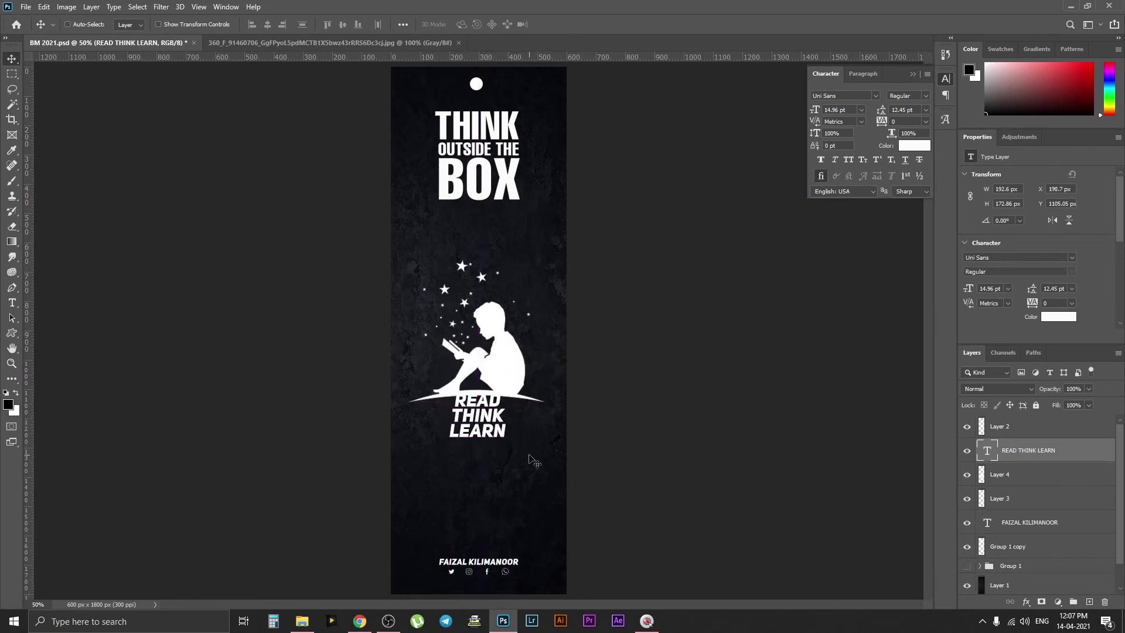
pyautogui.press('Right')
pyautogui.press('Right')
pyautogui.press('Right')
pyautogui.press('Right')
pyautogui.press('Right')
pyautogui.press('Right')
pyautogui.press('Down')
pyautogui.press('Down')
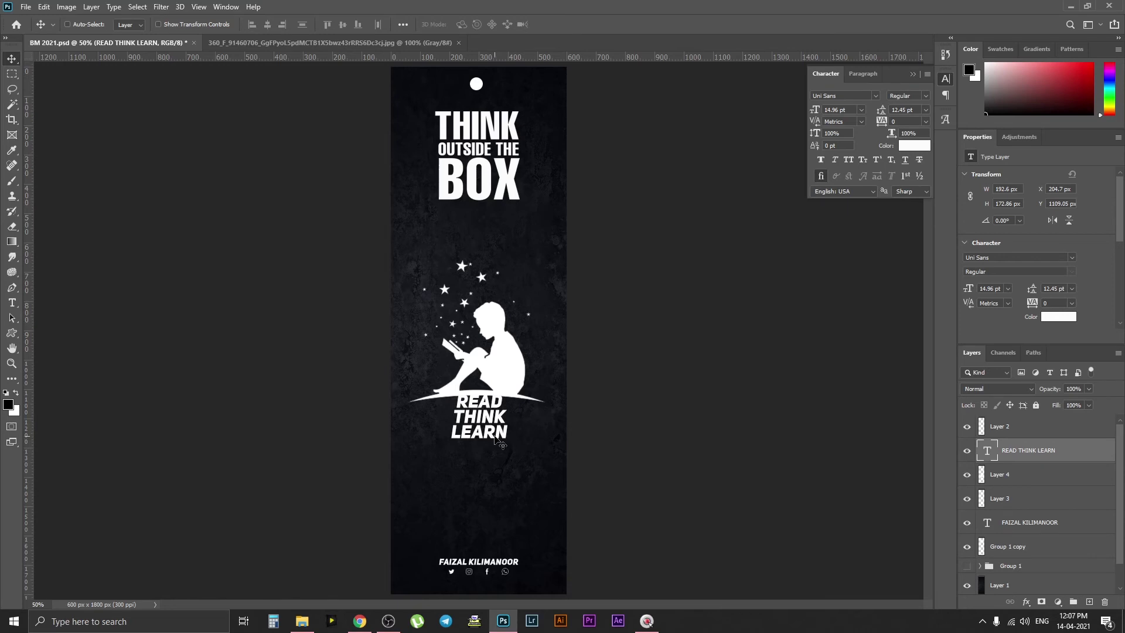
pyautogui.moveTo(480, 437); pyautogui.dragTo(477, 494)
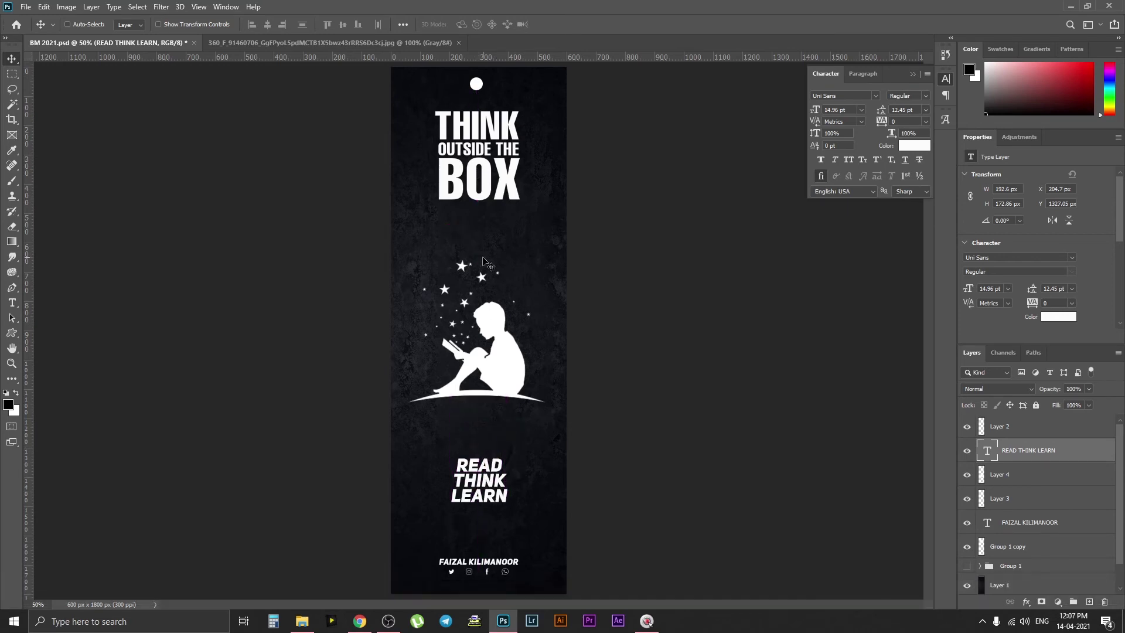
# Step: Give the title layer a Gradient Overlay using a cyan-teal preset from the Blues folder
pyautogui.rightClick(509, 180)
pyautogui.click(530, 184)
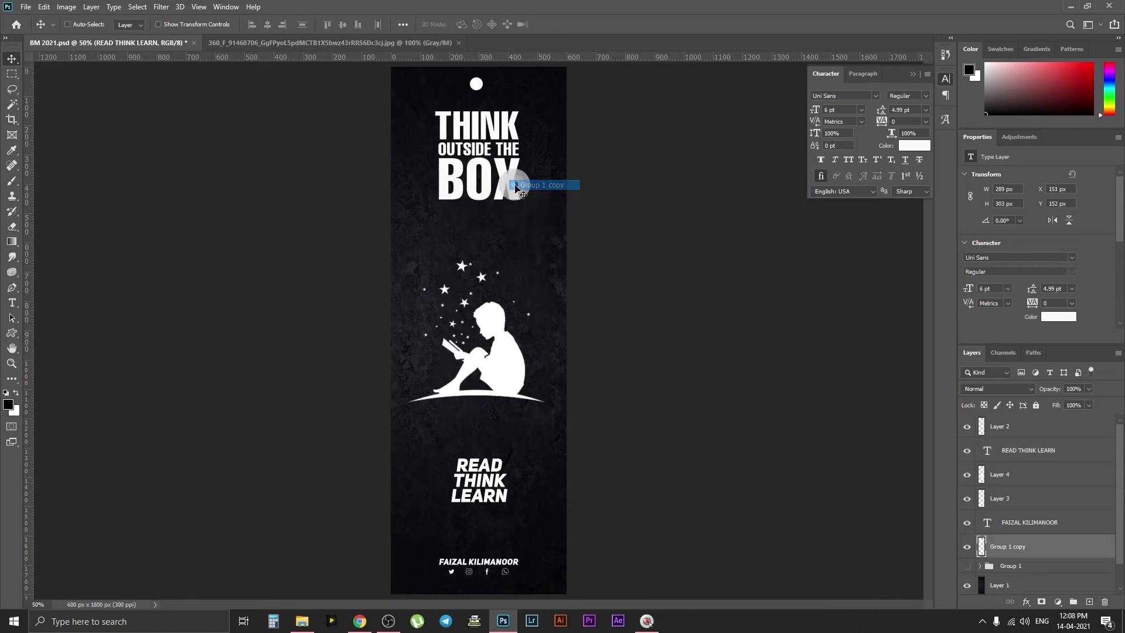
pyautogui.click(1025, 601)
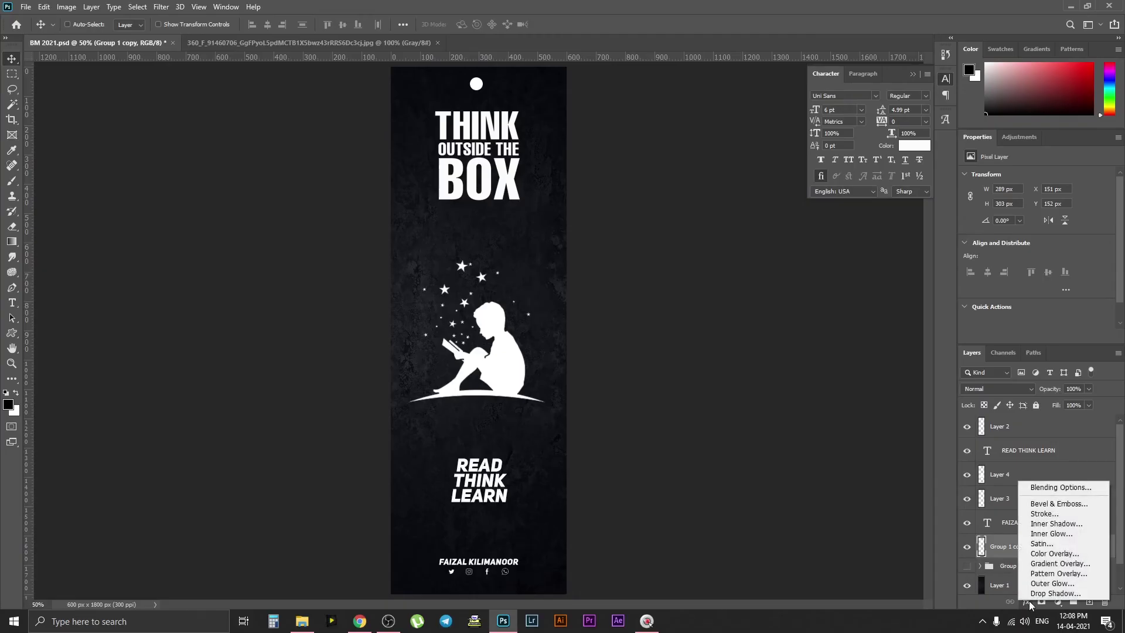
pyautogui.click(1053, 563)
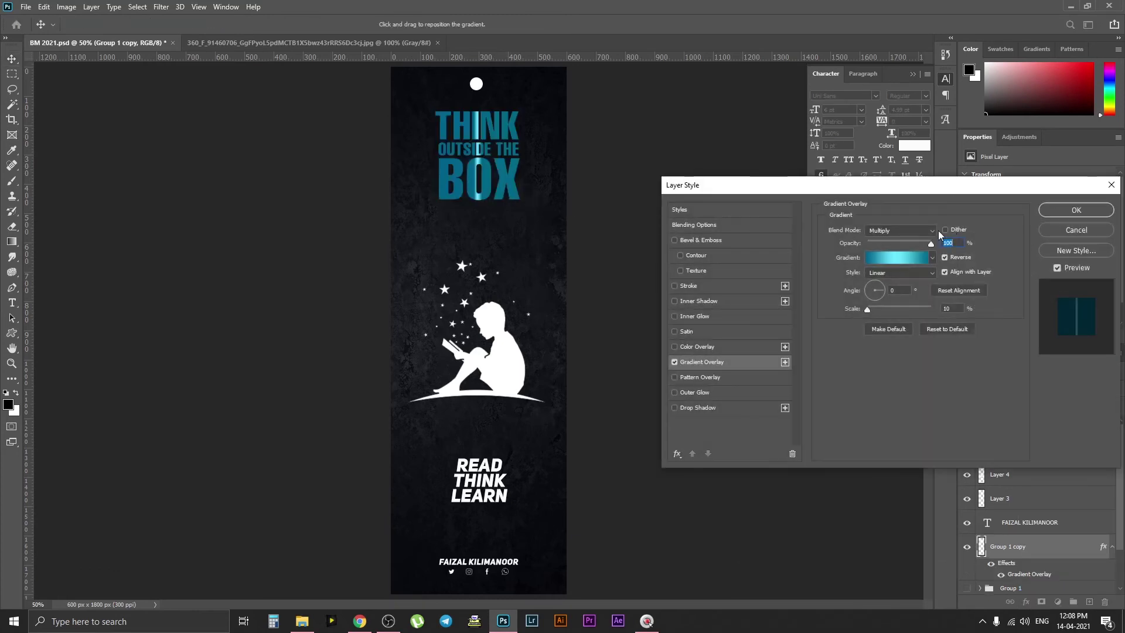
pyautogui.click(932, 260)
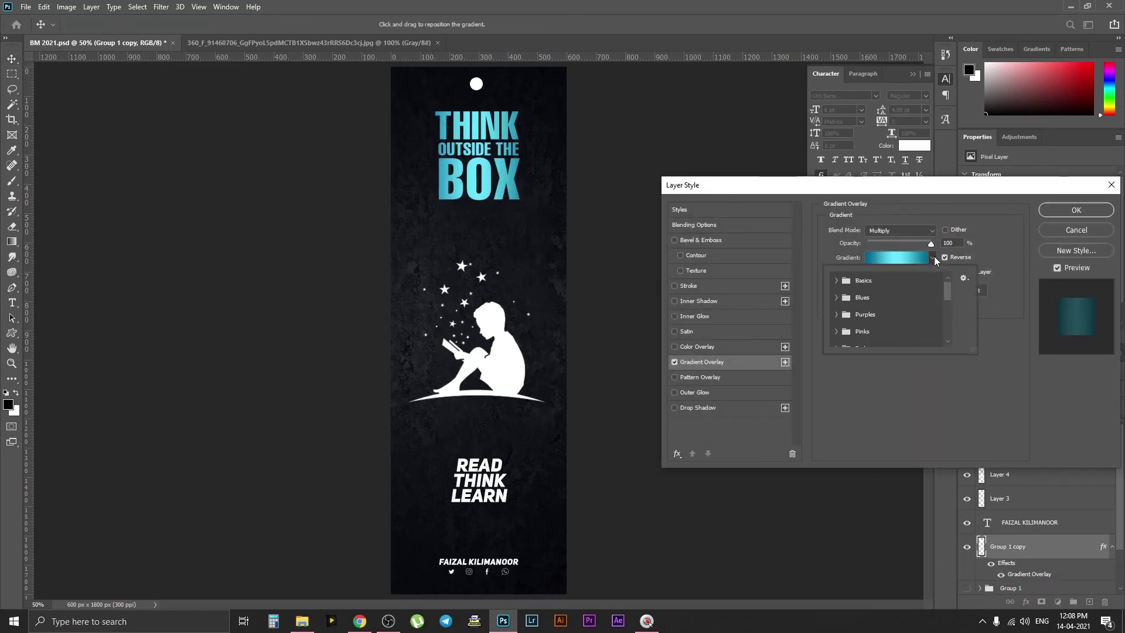
pyautogui.click(837, 299)
pyautogui.click(890, 297)
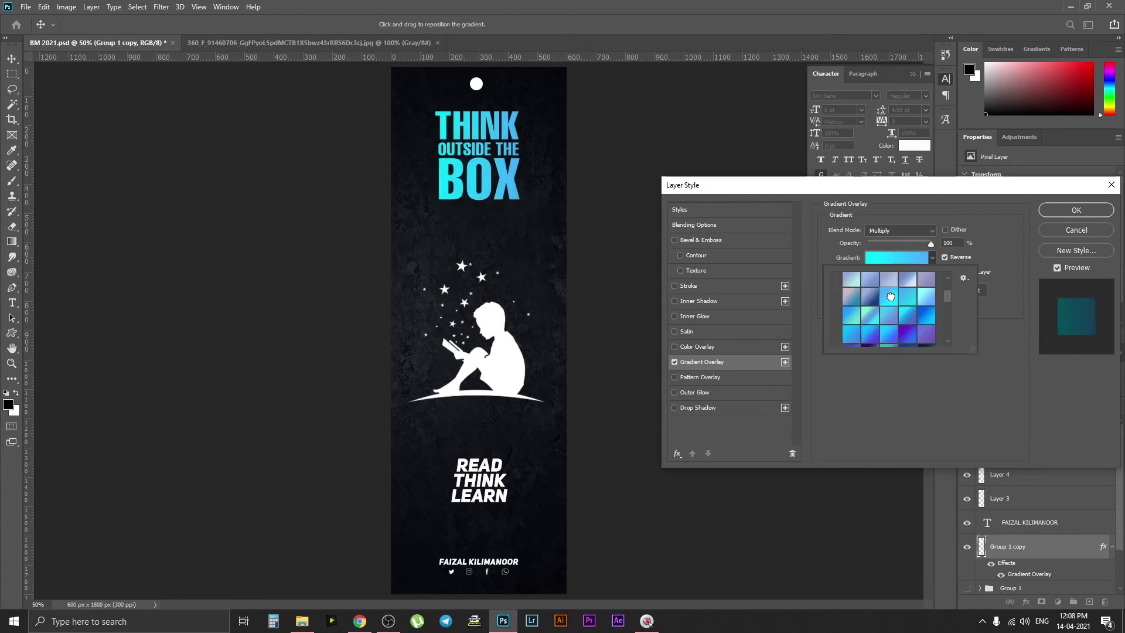
pyautogui.click(931, 316)
pyautogui.click(850, 319)
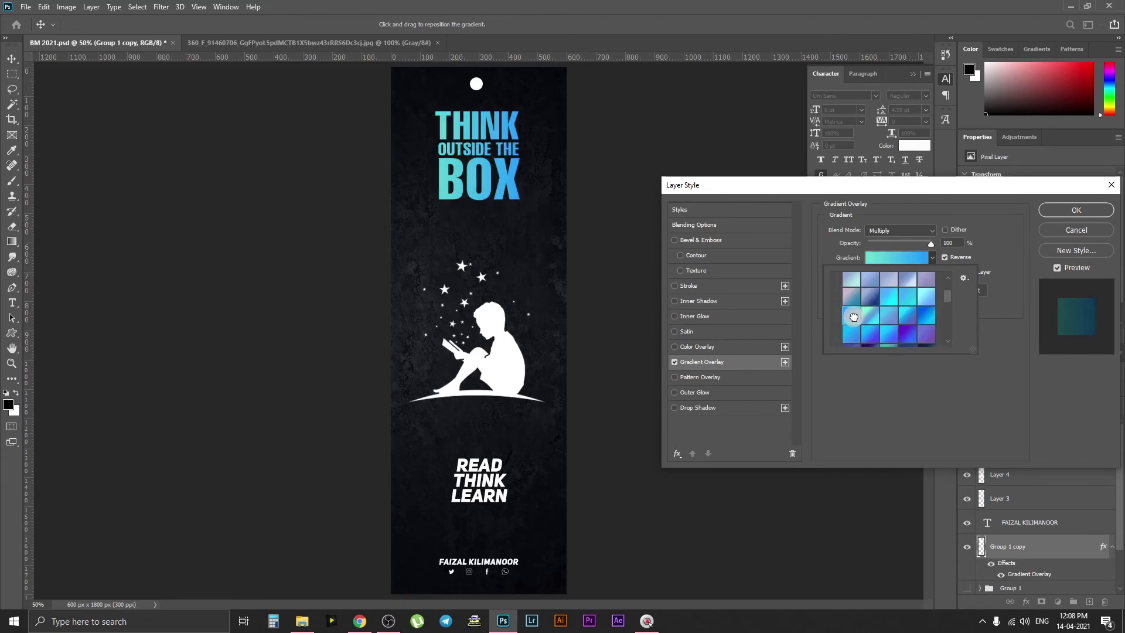
pyautogui.click(1051, 209)
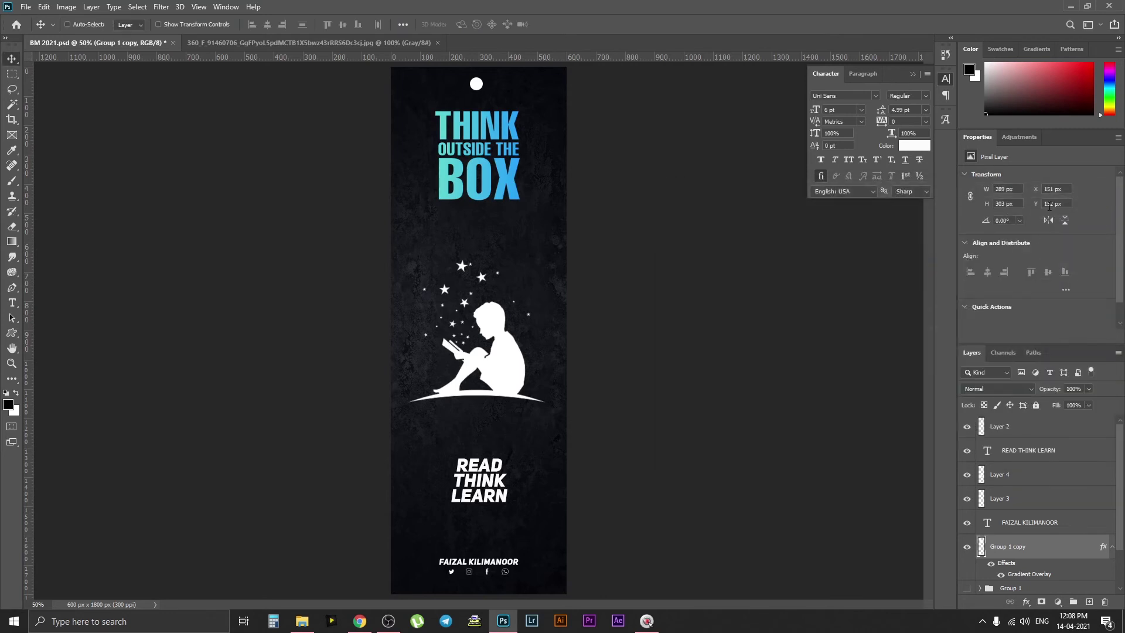
# Step: Select the READ THINK LEARN layer and add a Gradient Overlay effect
pyautogui.rightClick(485, 463)
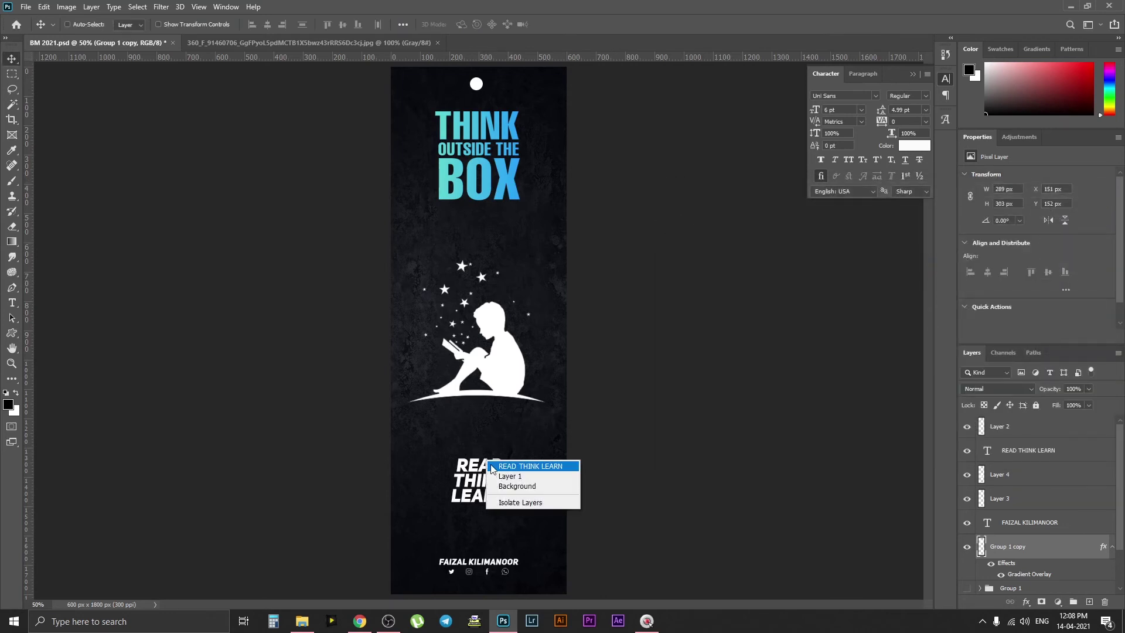
pyautogui.click(510, 474)
pyautogui.rightClick(1005, 588)
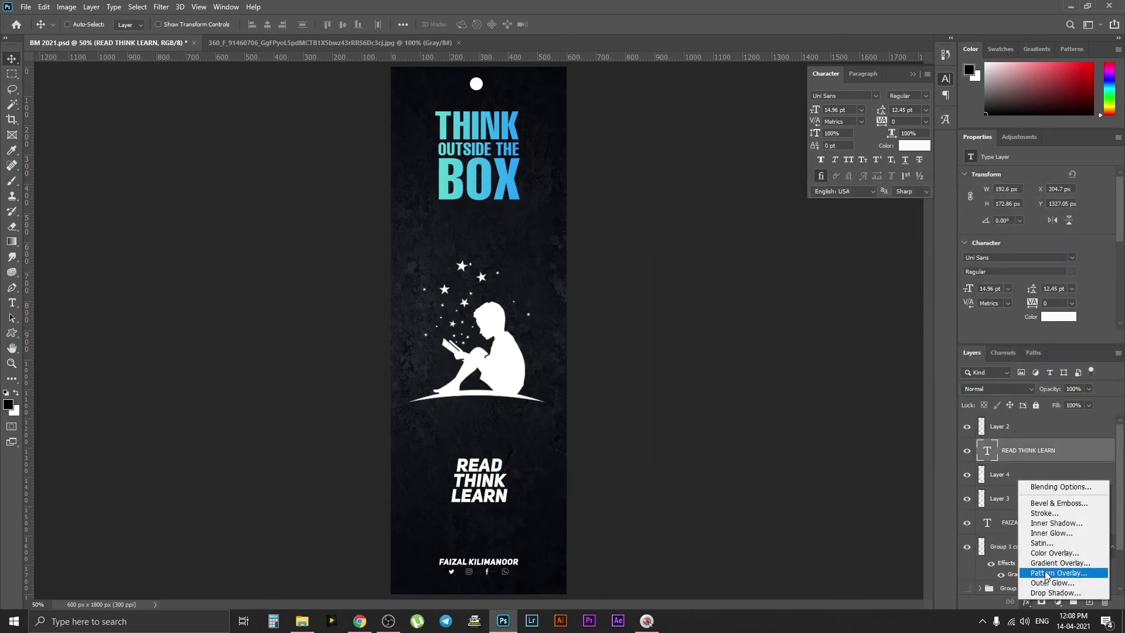
pyautogui.click(916, 496)
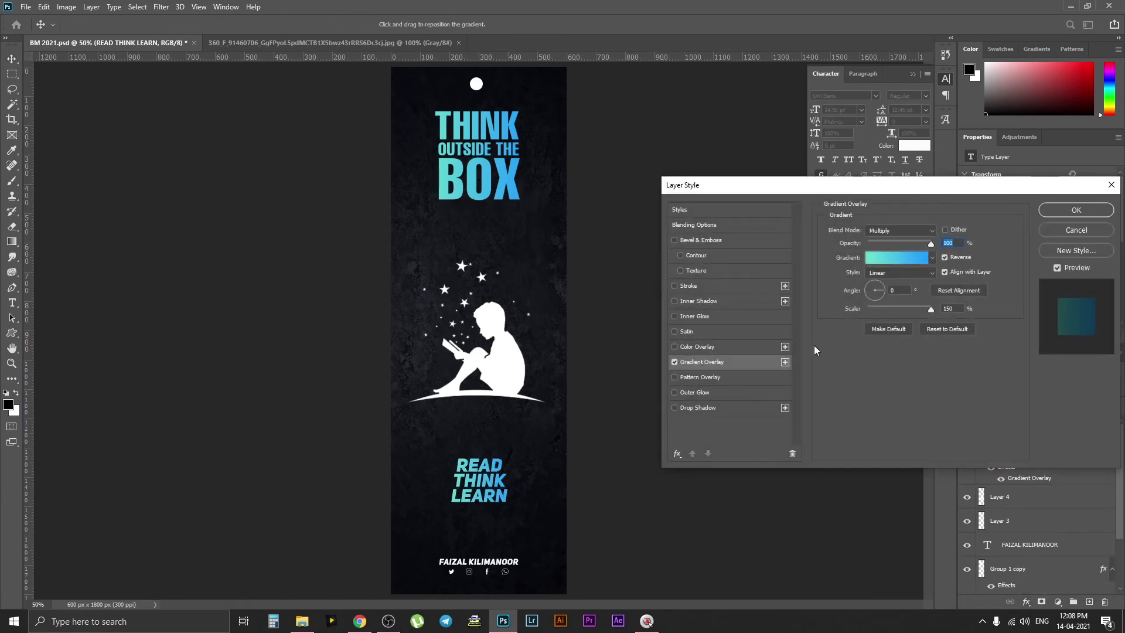
# Step: Choose a grey gradient preset for the tagline overlay, then select Layer 4
pyautogui.click(932, 257)
pyautogui.click(856, 340)
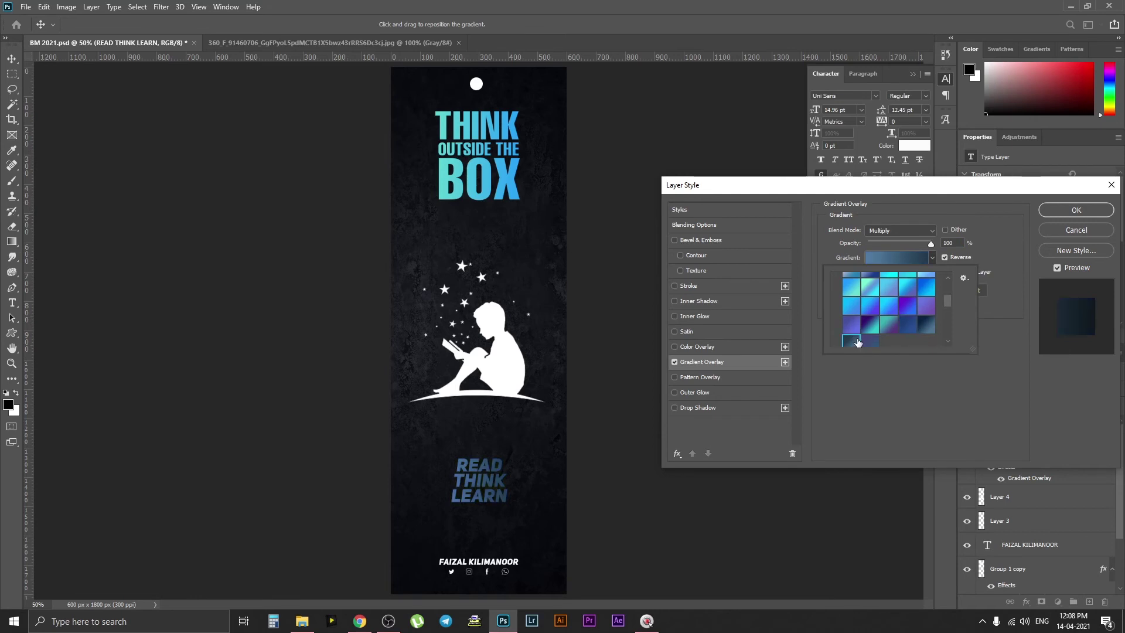
pyautogui.scroll(-2, 859, 343)
pyautogui.click(837, 335)
pyautogui.scroll(-2, 883, 325)
pyautogui.click(929, 307)
pyautogui.click(849, 326)
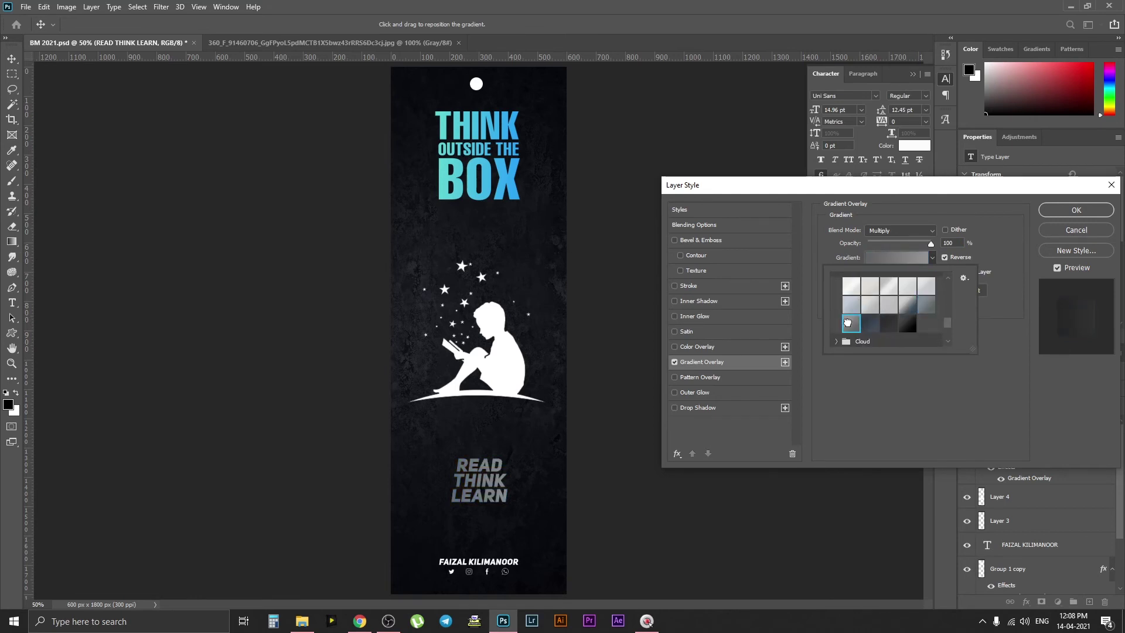
pyautogui.click(1058, 212)
pyautogui.click(1057, 212)
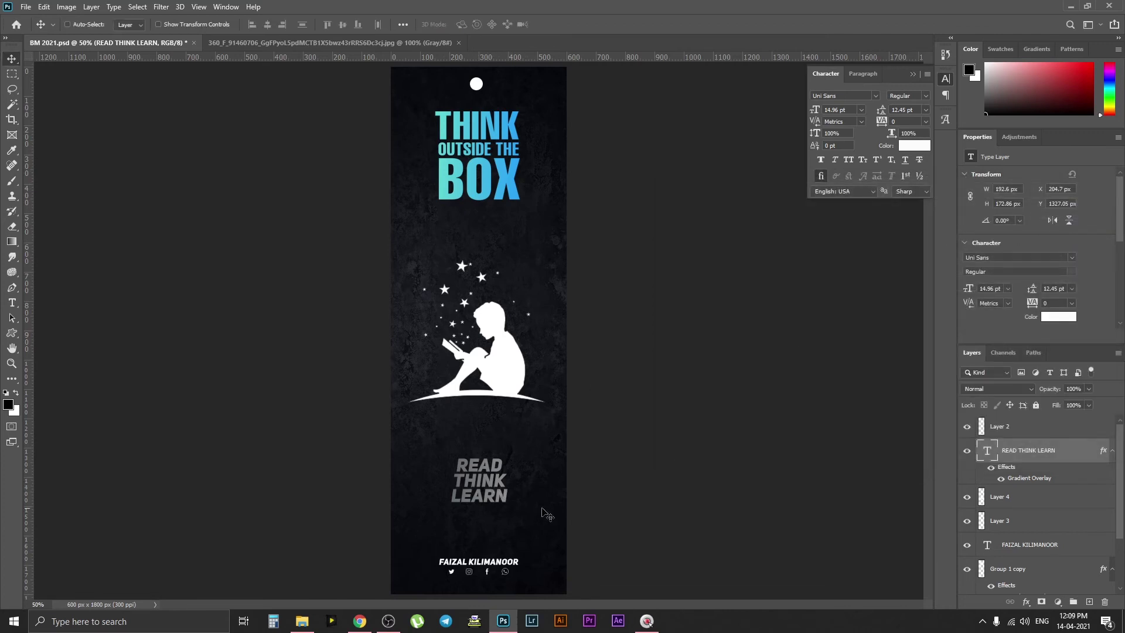
pyautogui.rightClick(505, 347)
pyautogui.click(524, 355)
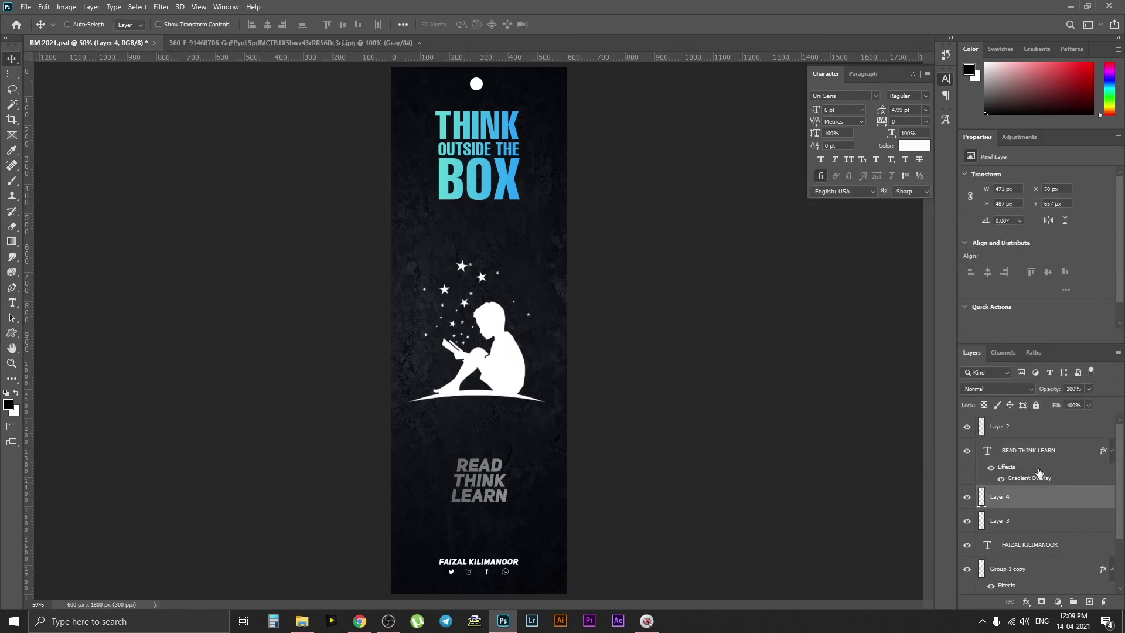
# Step: Try selecting the stars with the Magic Wand, then clear that selection
pyautogui.press('w')
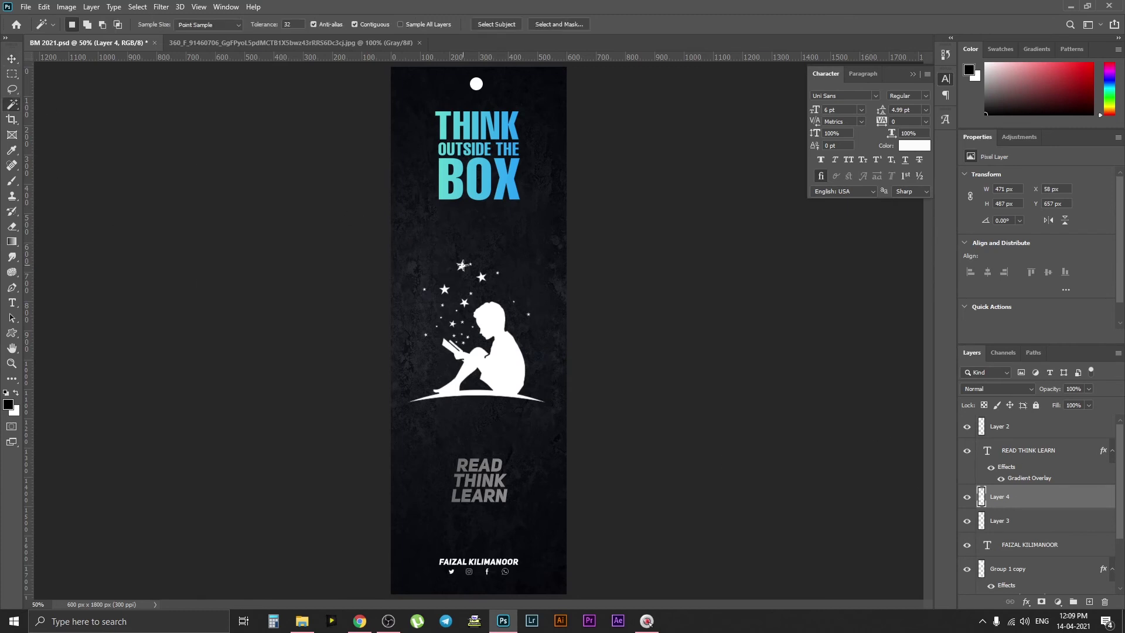
pyautogui.click(461, 265)
pyautogui.hotkey('ctrl', '=')
pyautogui.hotkey('ctrl', '=')
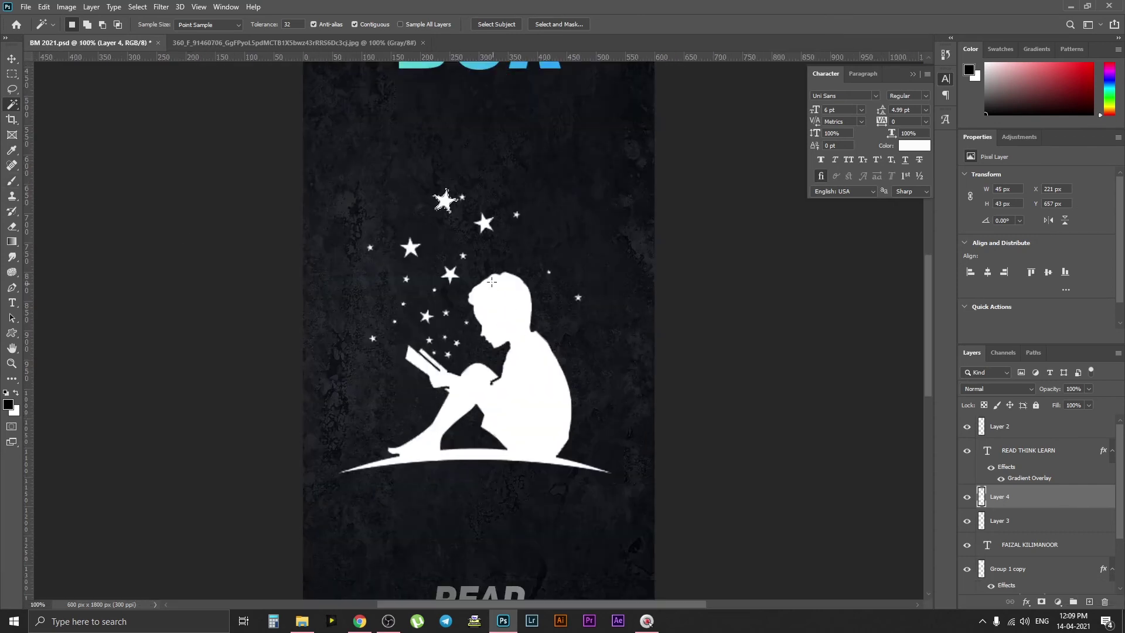
pyautogui.keyDown('shift'); pyautogui.click(484, 223); pyautogui.keyUp('shift')
pyautogui.keyDown('shift'); pyautogui.click(450, 274); pyautogui.keyUp('shift')
pyautogui.keyDown('shift'); pyautogui.click(412, 249); pyautogui.keyUp('shift')
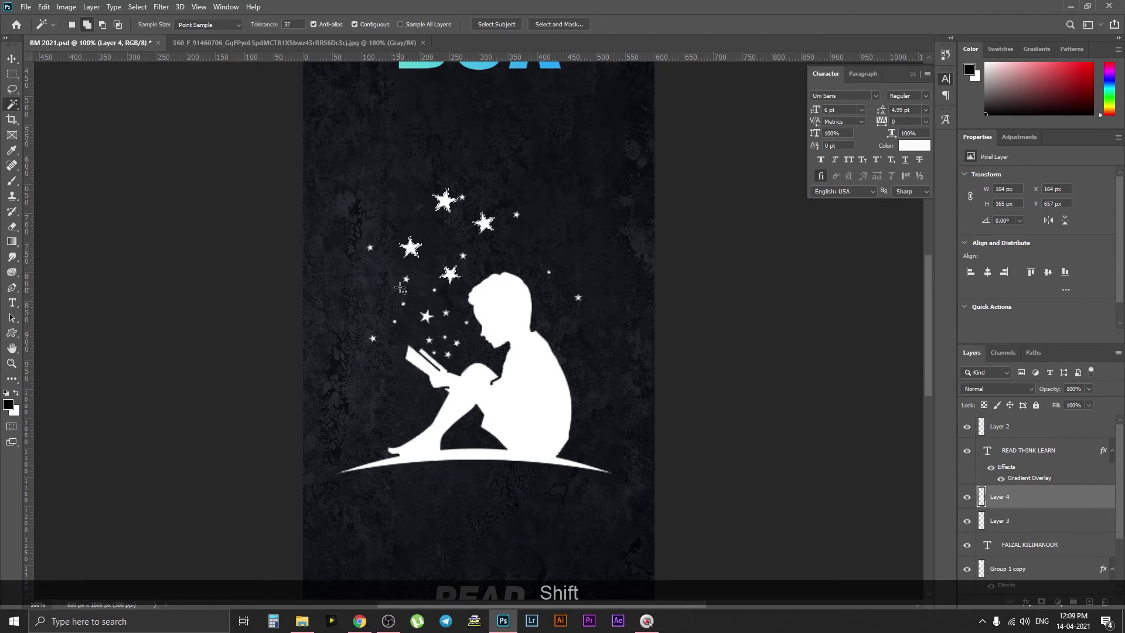
pyautogui.keyDown('shift'); pyautogui.click(427, 318); pyautogui.keyUp('shift')
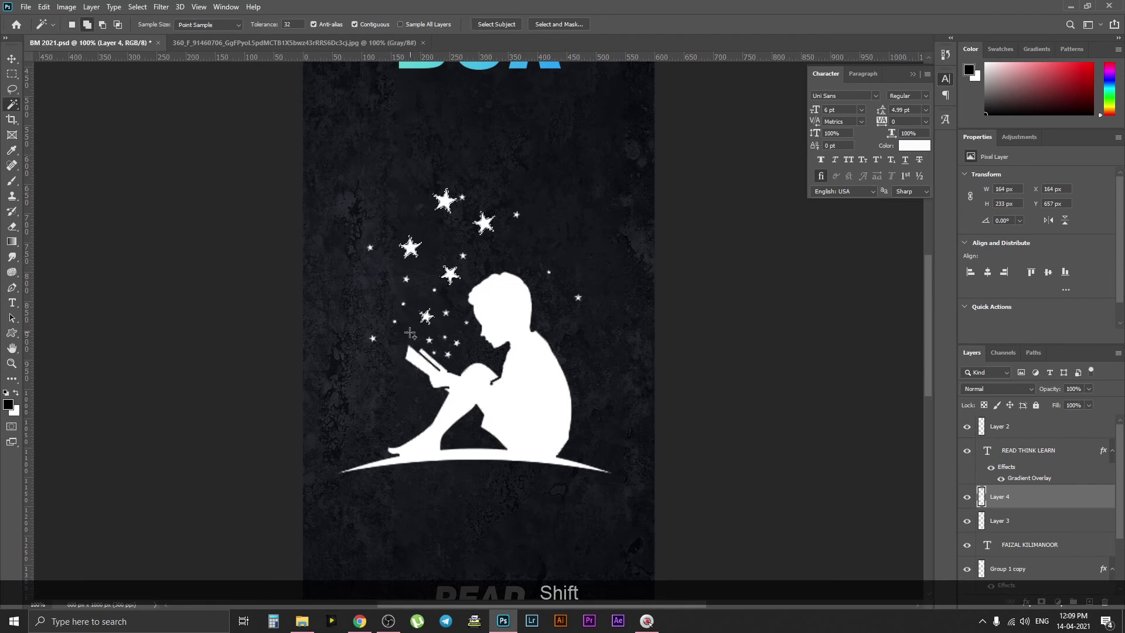
pyautogui.keyDown('shift'); pyautogui.click(373, 338); pyautogui.keyUp('shift')
pyautogui.hotkey('ctrl', 'd')
# Step: Lasso the stars above the boy's head and copy them onto new Layer 5
pyautogui.click(12, 90)
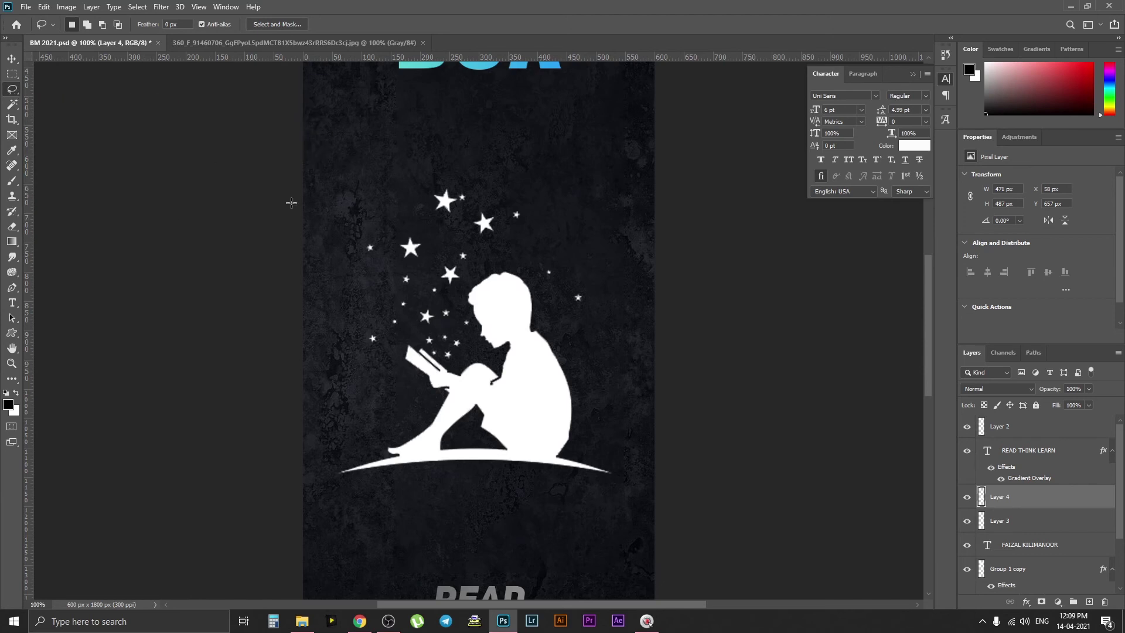
pyautogui.moveTo(346, 223)
pyautogui.mouseDown()
pyautogui.moveTo(409, 163)
pyautogui.moveTo(480, 150)
pyautogui.mouseUp()
pyautogui.moveTo(538, 283)
pyautogui.mouseDown()
pyautogui.moveTo(519, 265)
pyautogui.moveTo(483, 271)
pyautogui.moveTo(464, 307)
pyautogui.mouseUp()
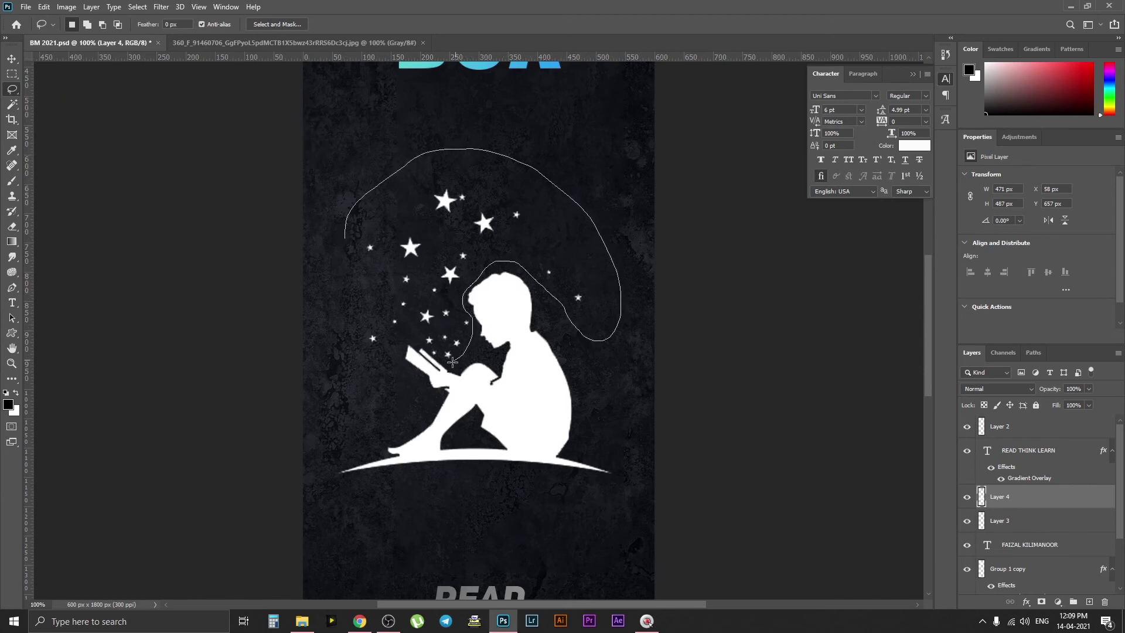
pyautogui.moveTo(407, 342)
pyautogui.mouseDown()
pyautogui.moveTo(372, 360)
pyautogui.moveTo(344, 237)
pyautogui.mouseUp()
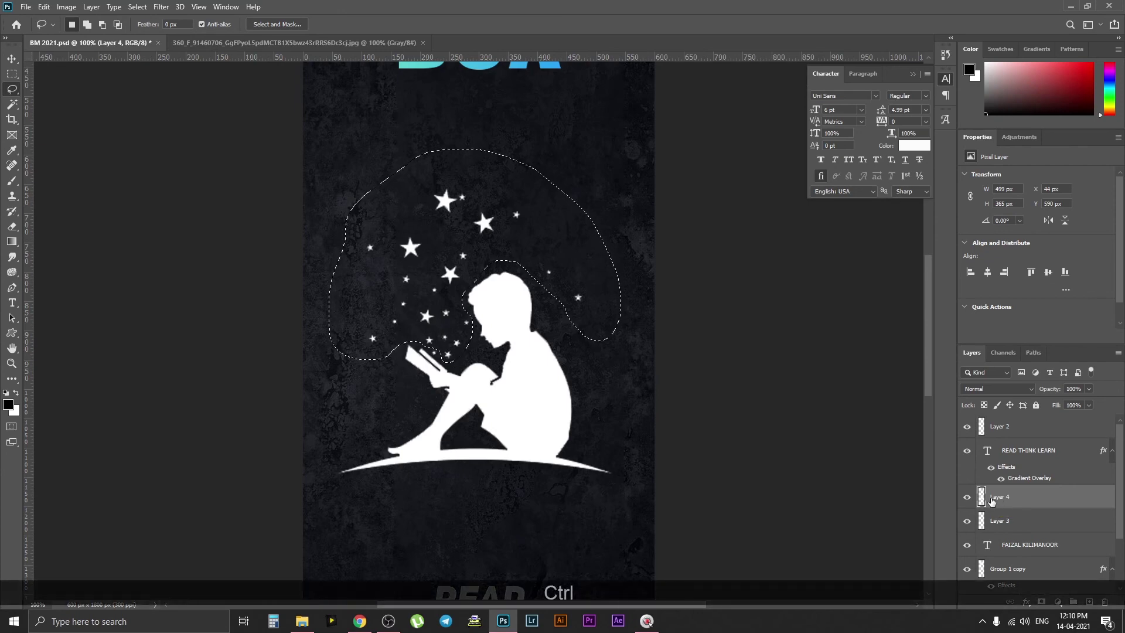
pyautogui.hotkey('ctrl', 'j')
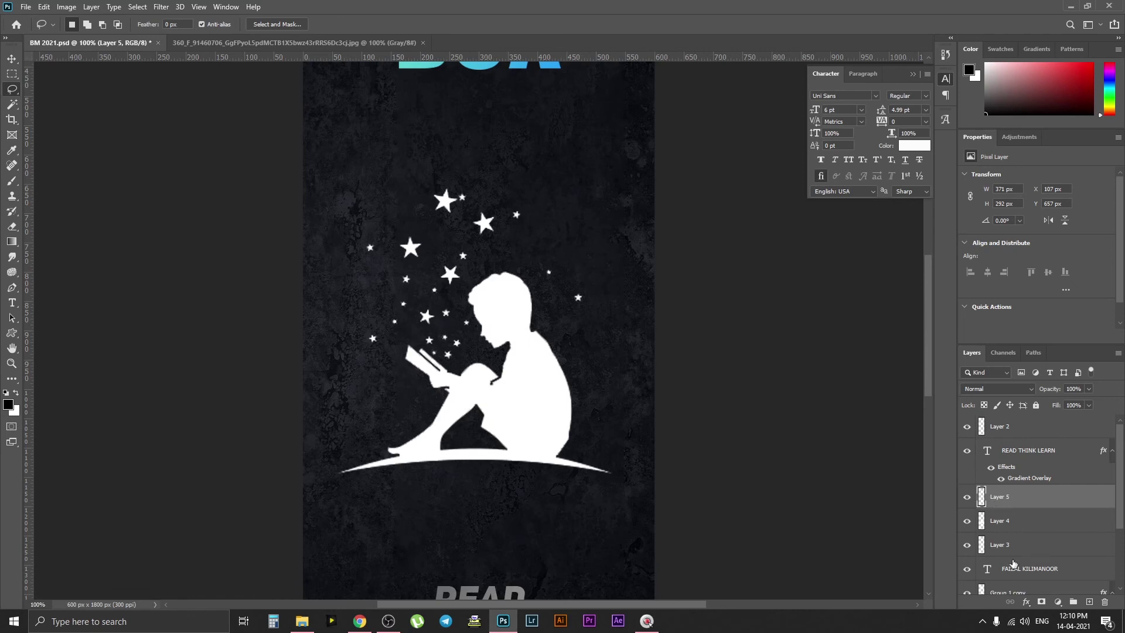
# Step: Apply a blue gradient overlay to the stars layer
pyautogui.click(1024, 603)
pyautogui.click(1038, 563)
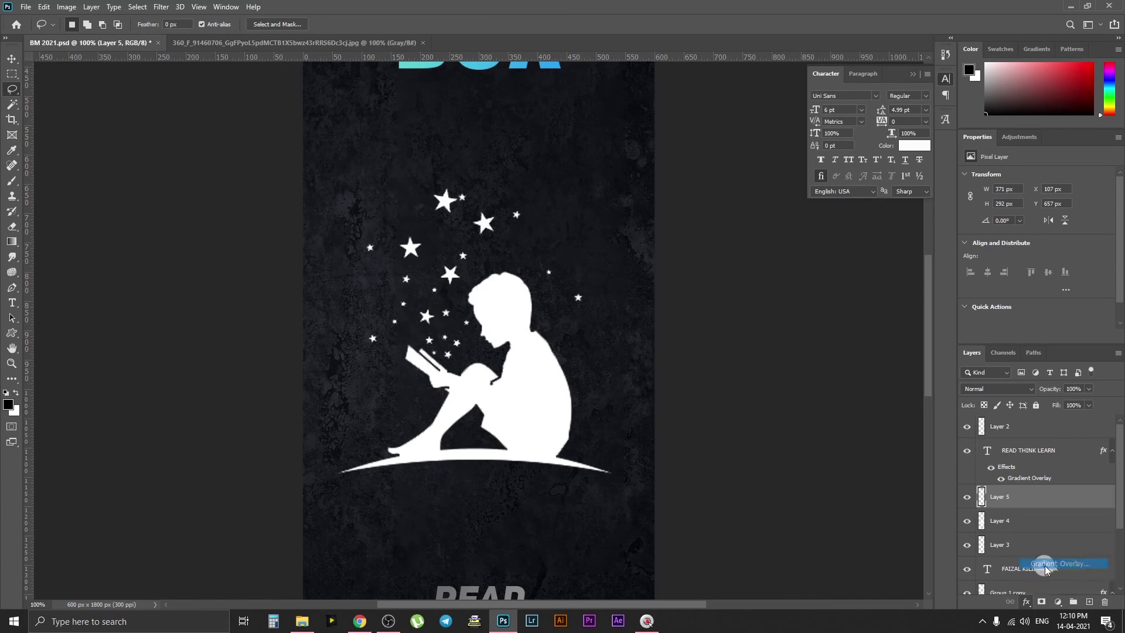
pyautogui.click(932, 258)
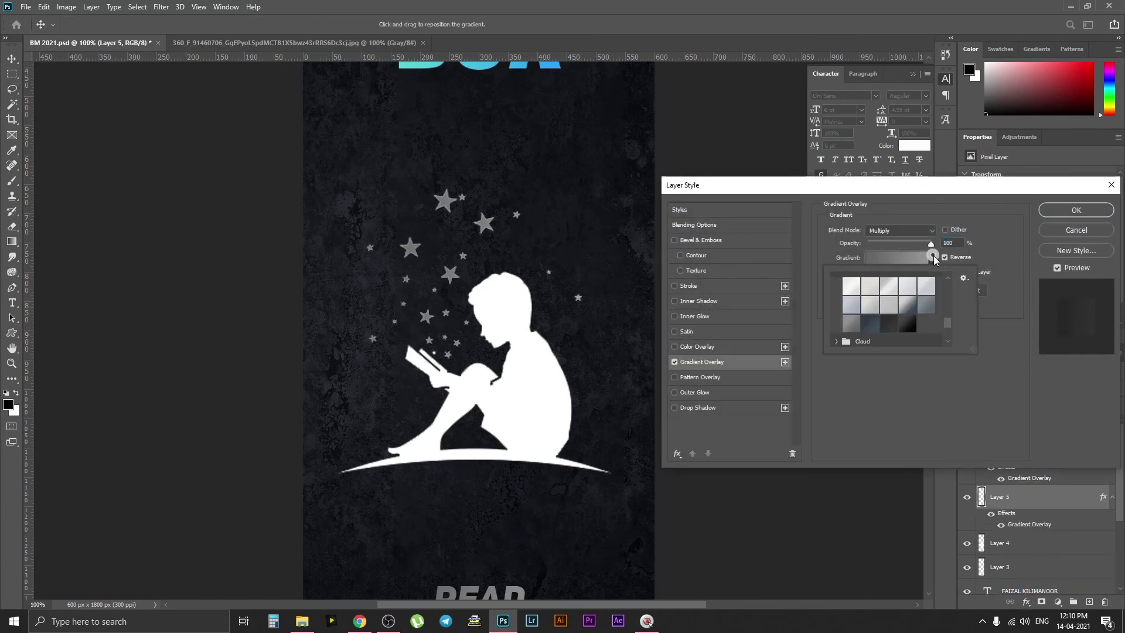
pyautogui.scroll(-5, 948, 326)
pyautogui.moveTo(948, 332); pyautogui.dragTo(951, 293)
pyautogui.click(848, 326)
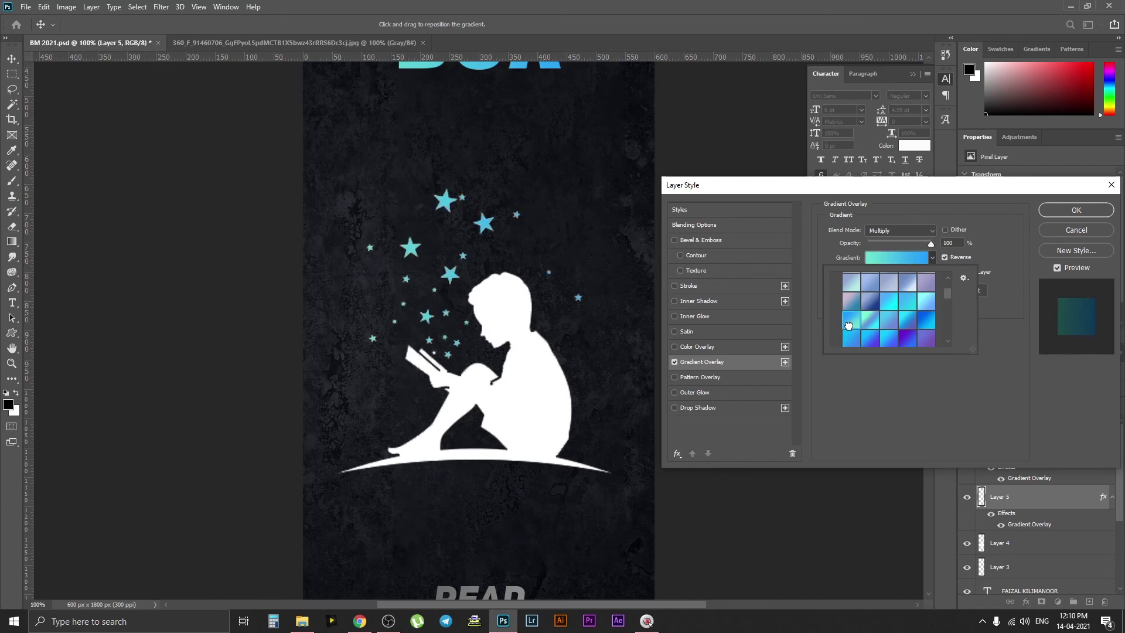
pyautogui.click(926, 320)
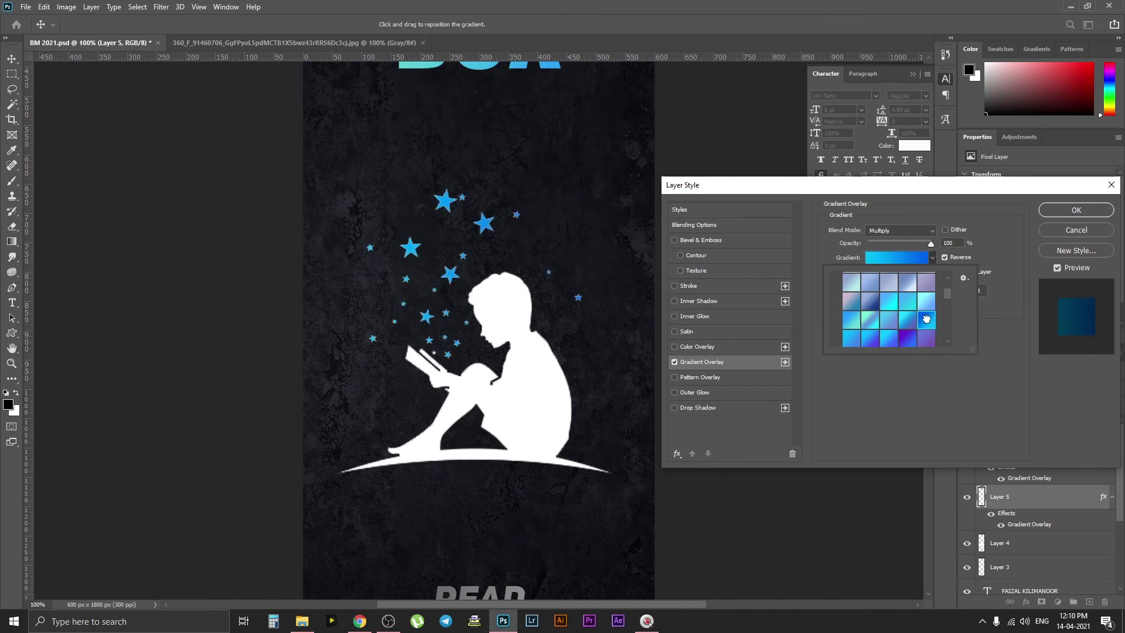
pyautogui.click(1048, 214)
pyautogui.click(1047, 214)
pyautogui.press('ctrl+KP_0')
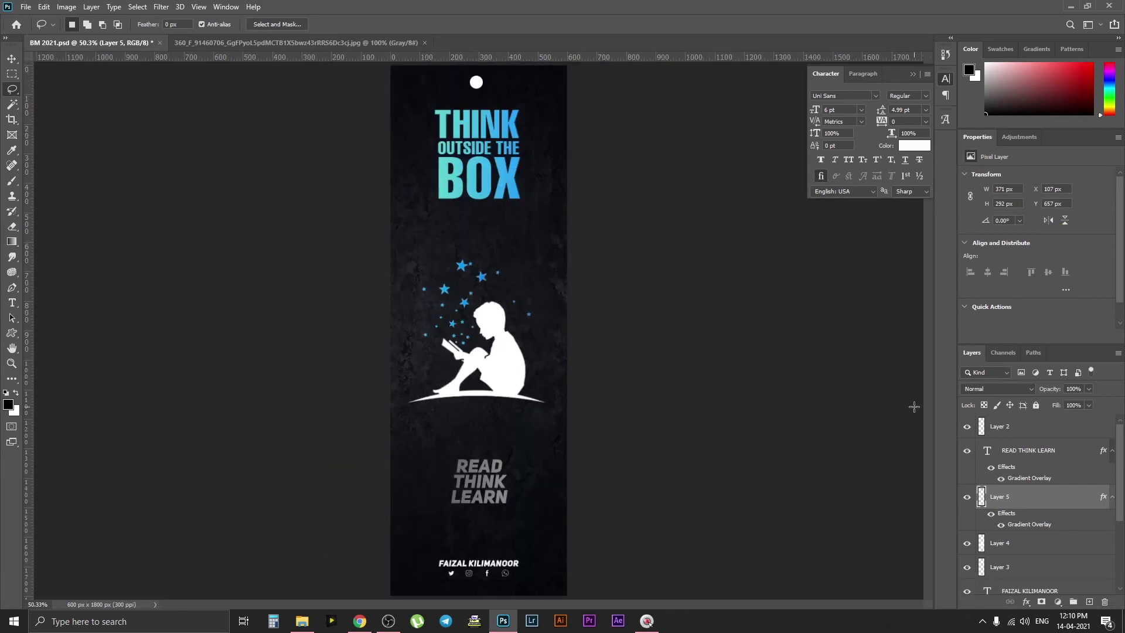
# Step: Change the stars' gradient overlay to the teal-cyan preset
pyautogui.doubleClick(1023, 525)
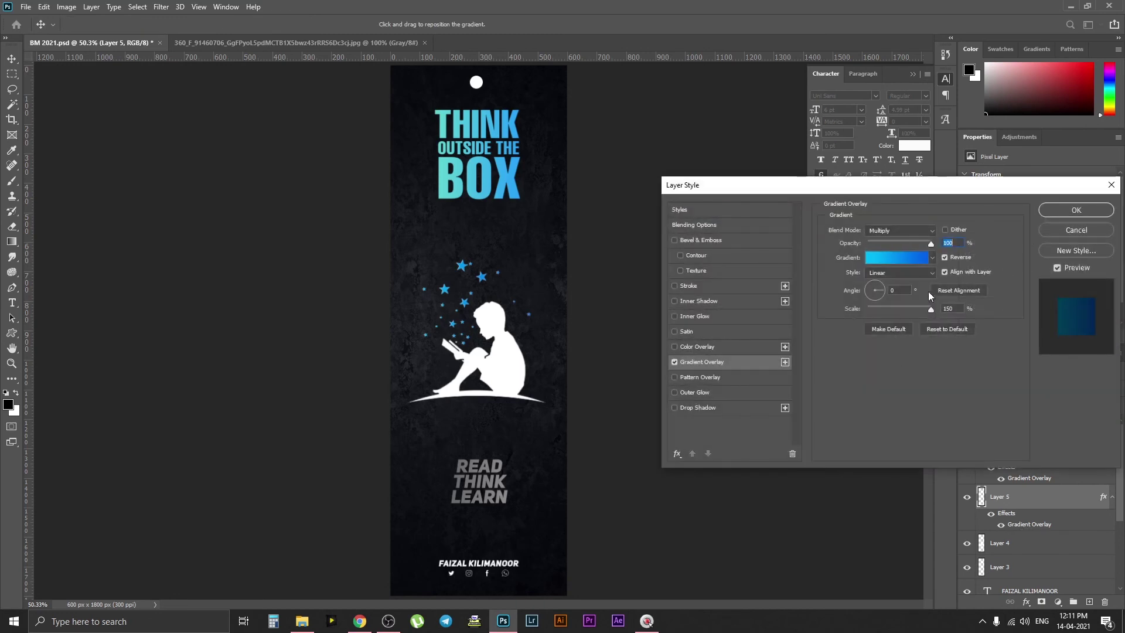
pyautogui.click(932, 258)
pyautogui.click(849, 317)
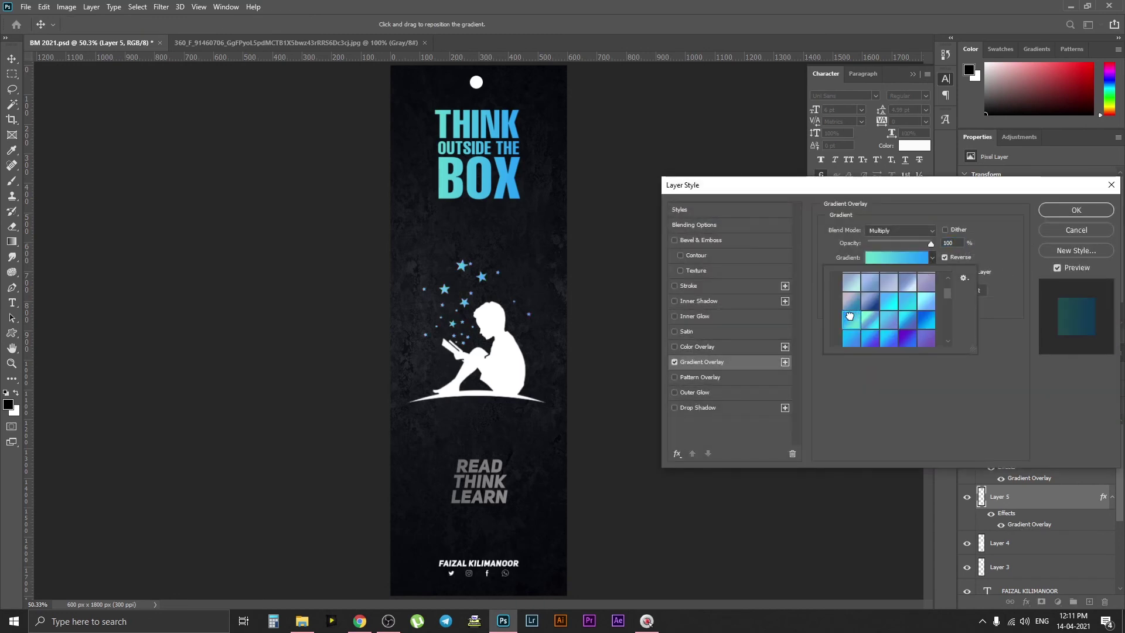
pyautogui.scroll(-2, 849, 317)
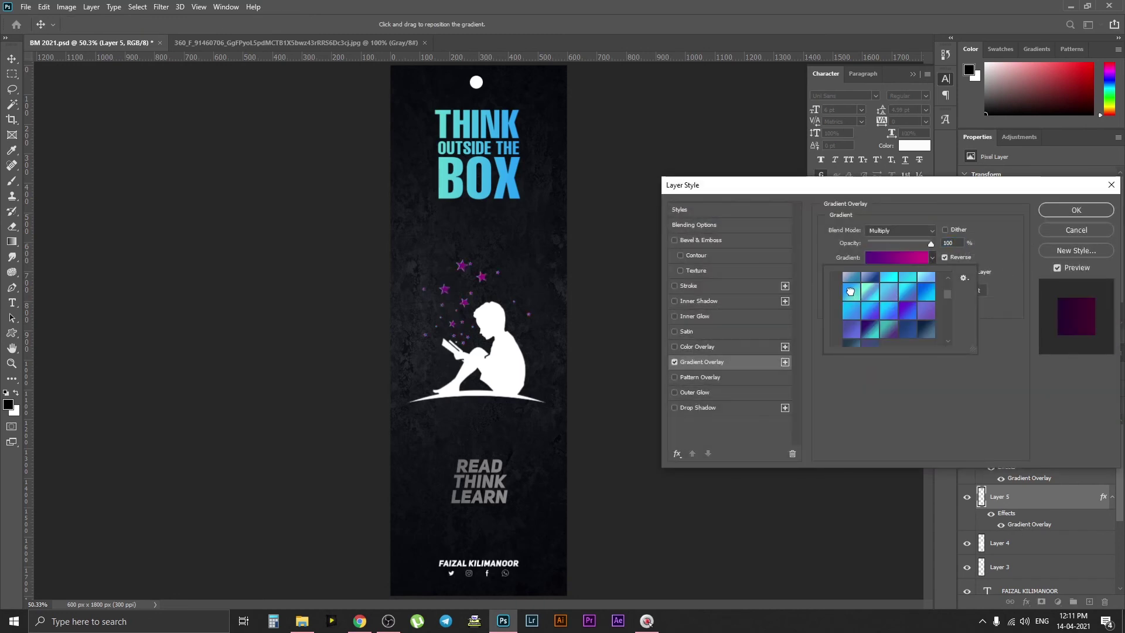
pyautogui.click(1075, 210)
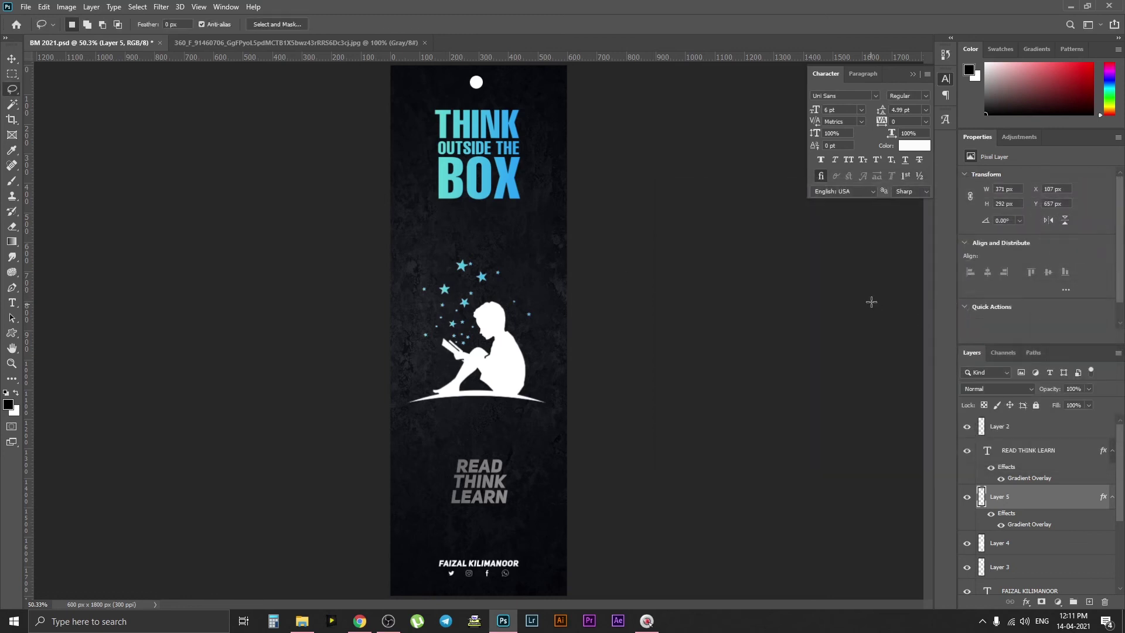
pyautogui.rightClick(1007, 502)
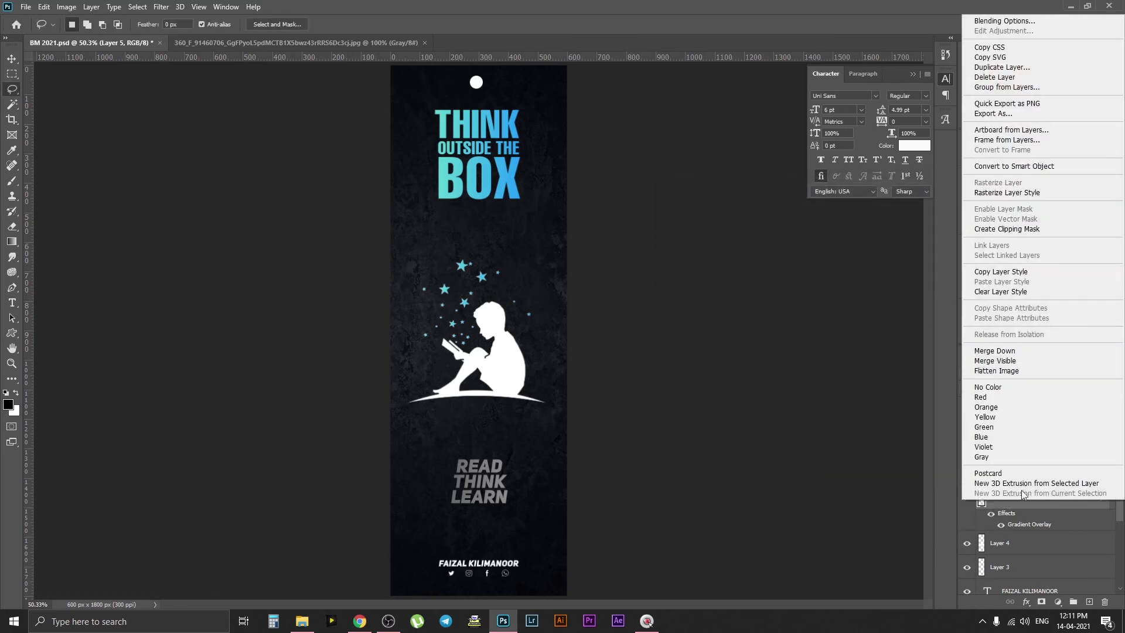
# Step: Rasterize the stars' layer style and select Layer 2, the hole dot
pyautogui.click(1026, 193)
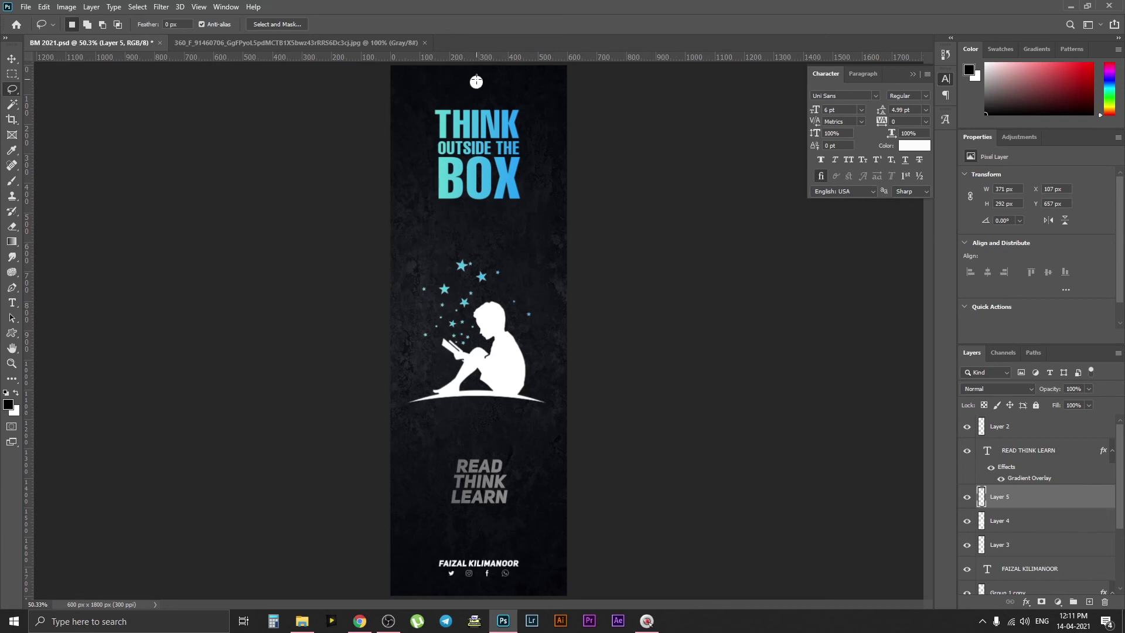
pyautogui.click(12, 58)
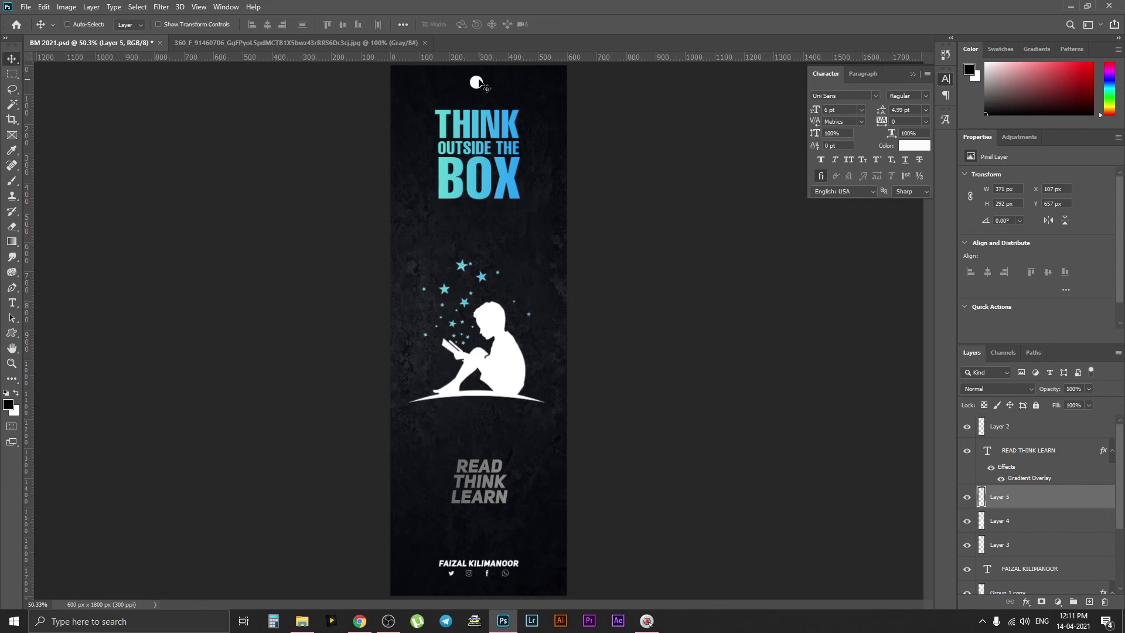
pyautogui.rightClick(478, 79)
pyautogui.click(499, 84)
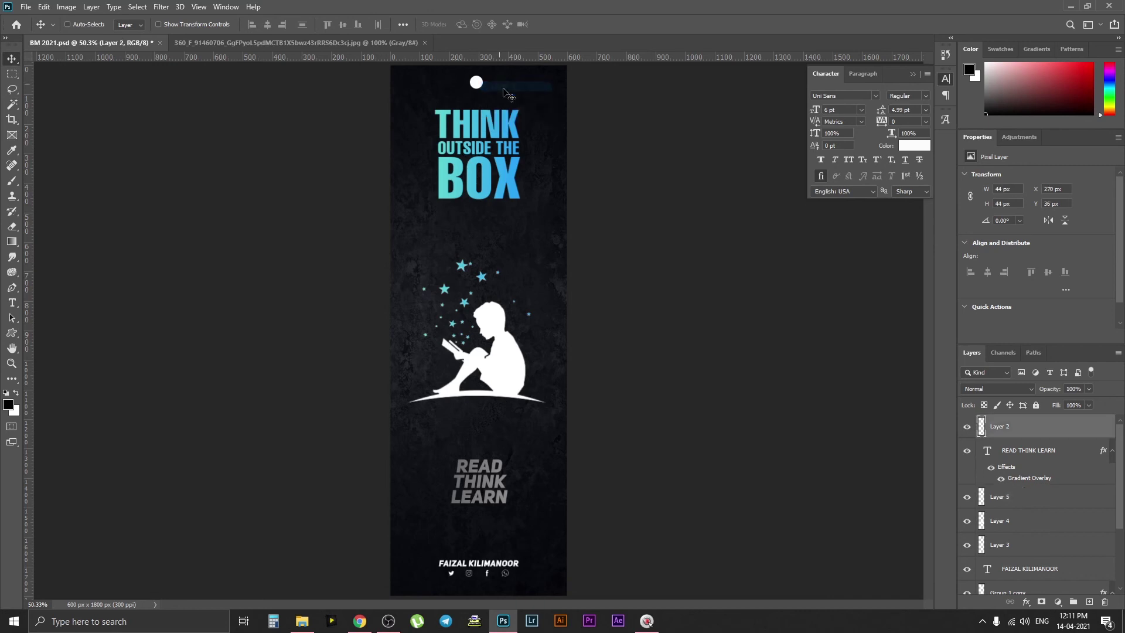
# Step: Rename Layer 2 to 'Tag Hole'
pyautogui.doubleClick(1002, 429)
pyautogui.write('TAG')
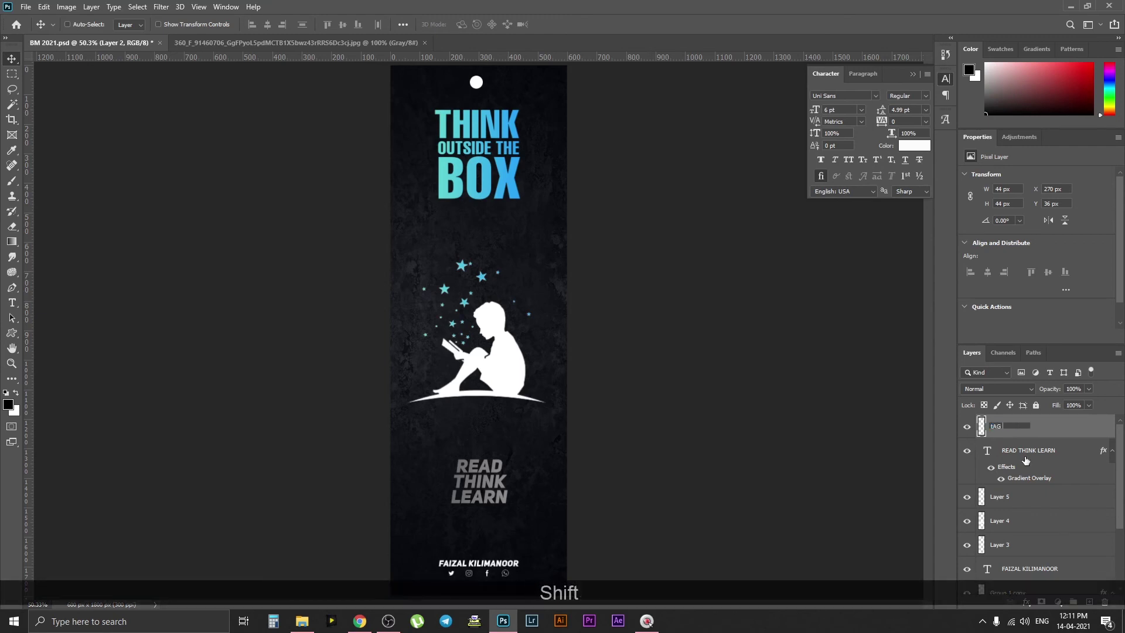
pyautogui.hotkey('ctrl', 'shift', 'a')
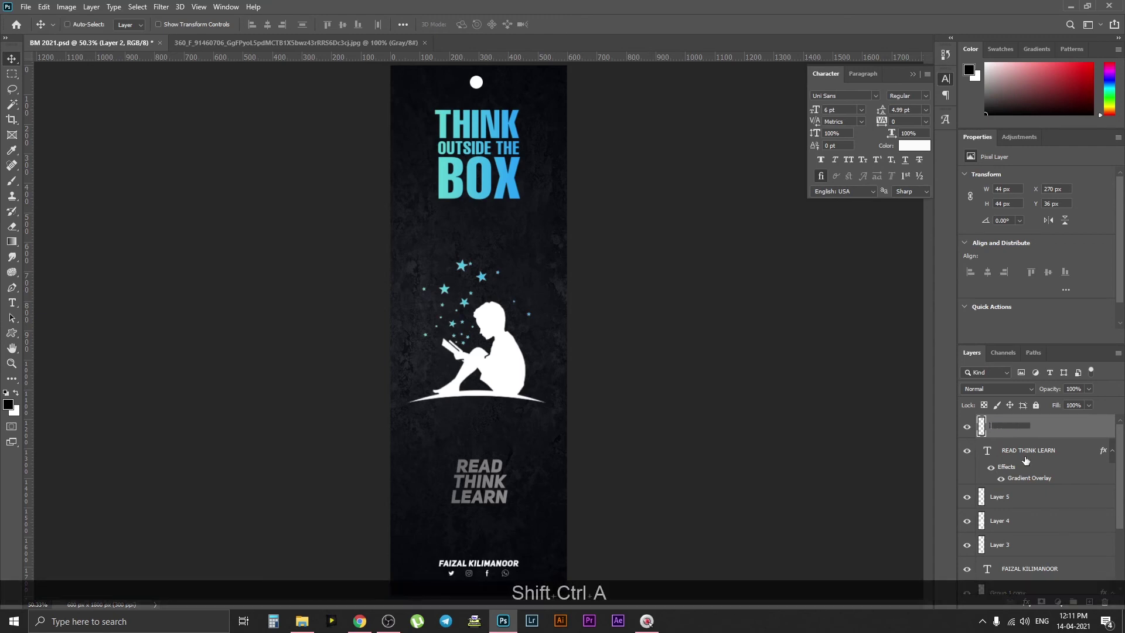
pyautogui.write('Tag H')
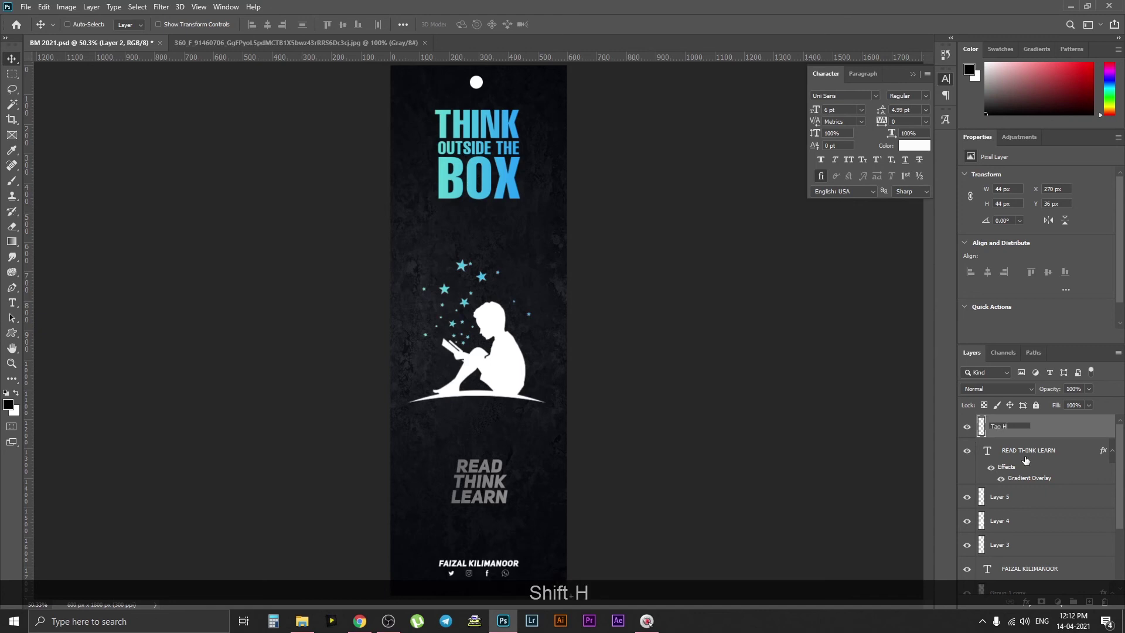
pyautogui.write('ole')
pyautogui.click(718, 417)
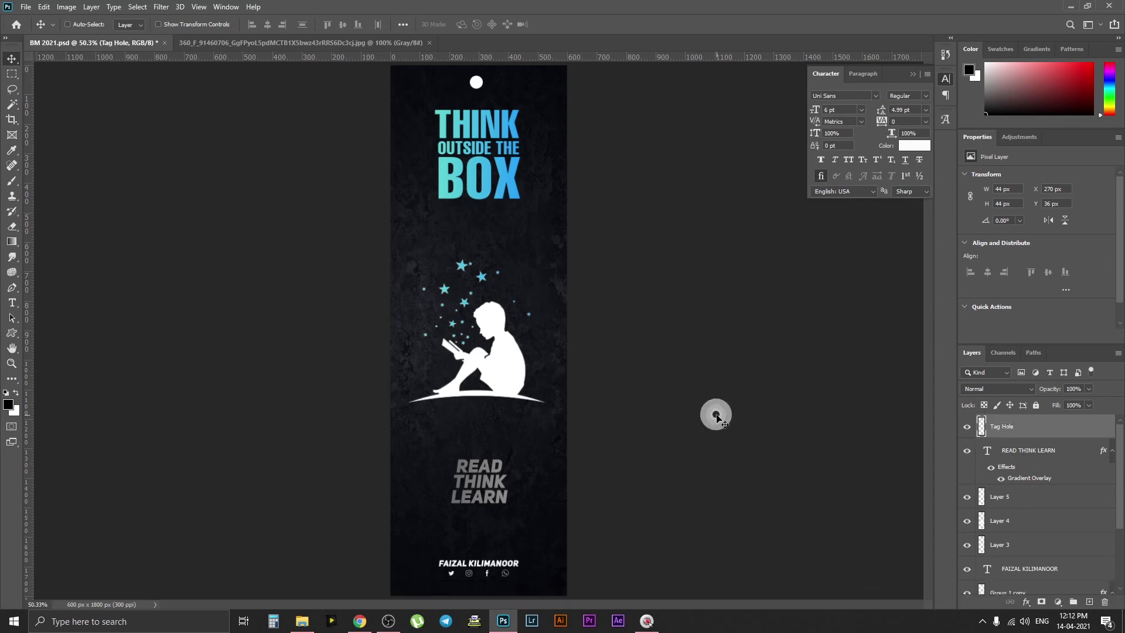